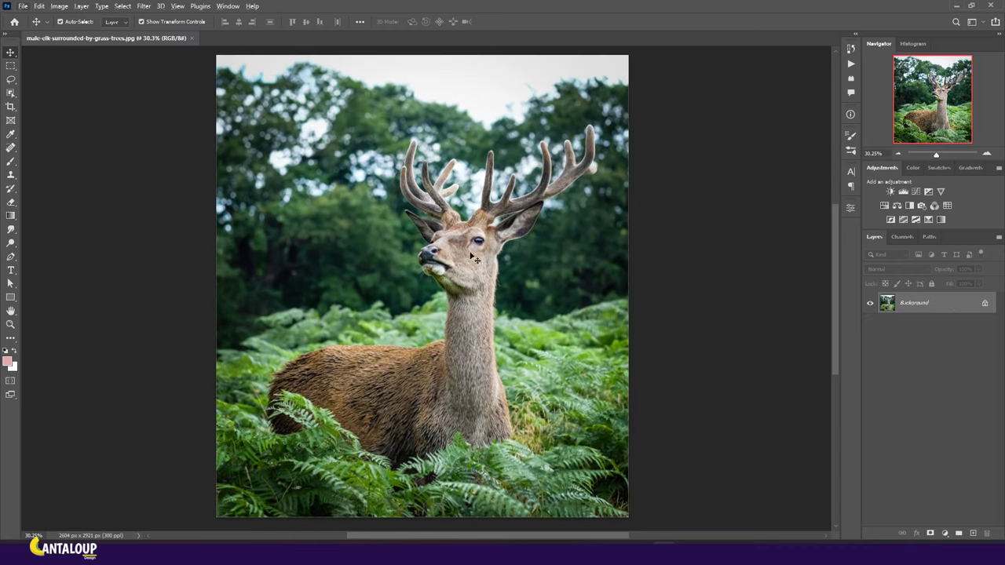
# - Add a Levels adjustment that lowers output white and raises input black to darken the photo
pyautogui.click(902, 193)
pyautogui.moveTo(825, 344); pyautogui.dragTo(758, 347)
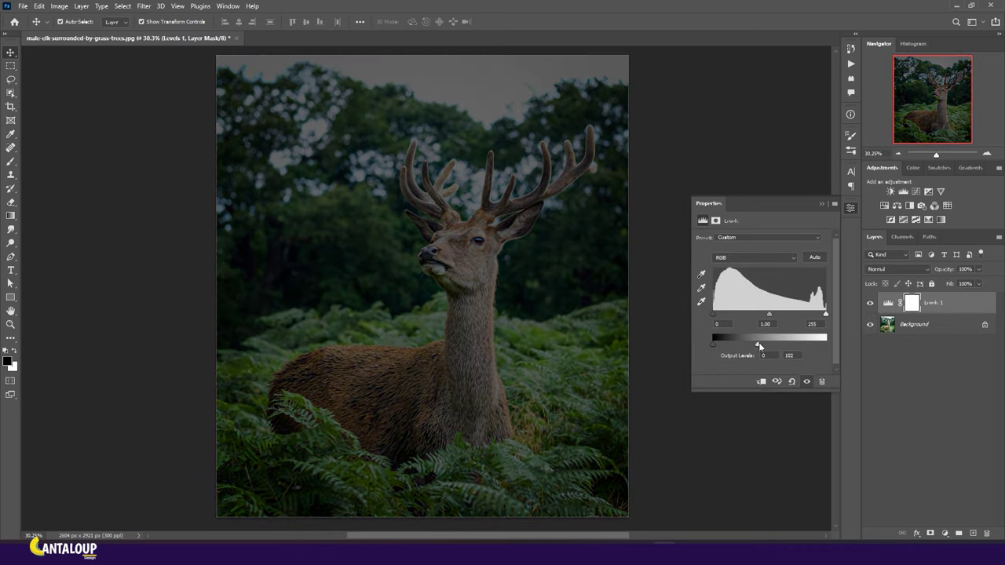
pyautogui.moveTo(712, 315); pyautogui.dragTo(725, 316)
pyautogui.moveTo(714, 344); pyautogui.dragTo(742, 346)
# - Add a Color Lookup using Moonlight.3DL, then hide both Levels 1 and Color Lookup 1
pyautogui.click(947, 205)
pyautogui.click(781, 239)
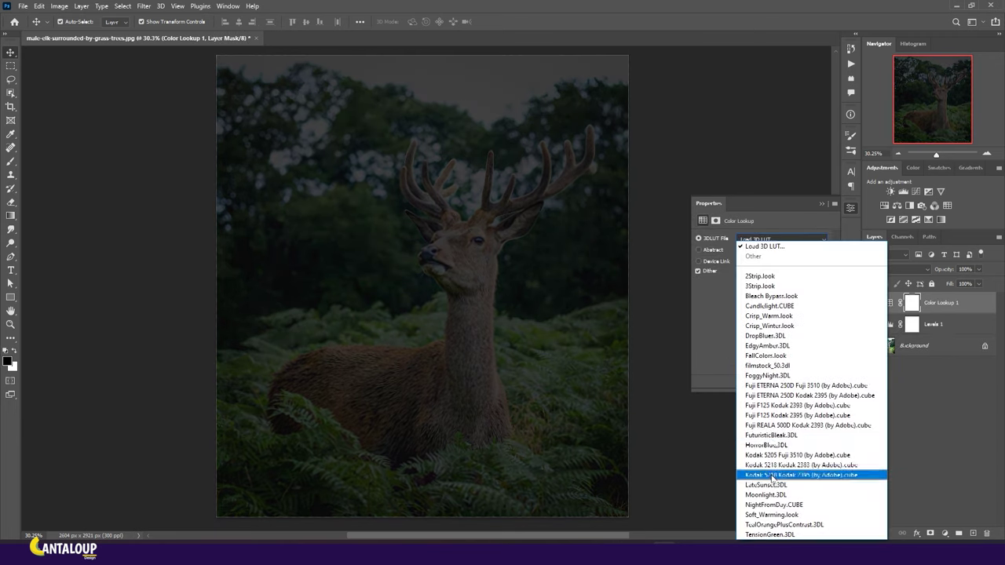
pyautogui.click(769, 494)
pyautogui.click(821, 204)
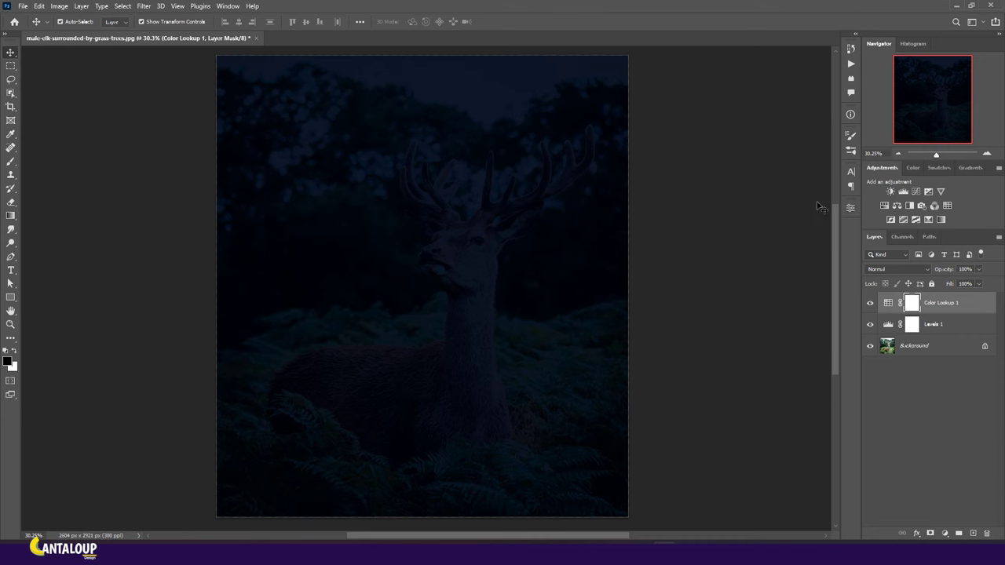
pyautogui.click(964, 397)
pyautogui.keyDown('alt'); pyautogui.scroll(3, 506, 143); pyautogui.keyUp('alt')
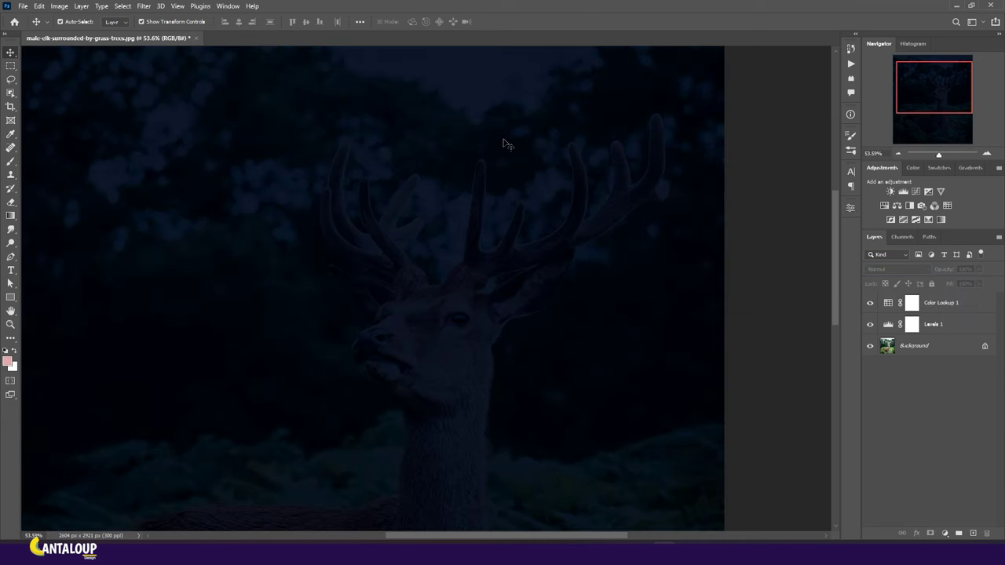
pyautogui.moveTo(869, 324); pyautogui.dragTo(870, 302)
# - On the Background layer, select the elk with the Object Selection tool
pyautogui.click(550, 277)
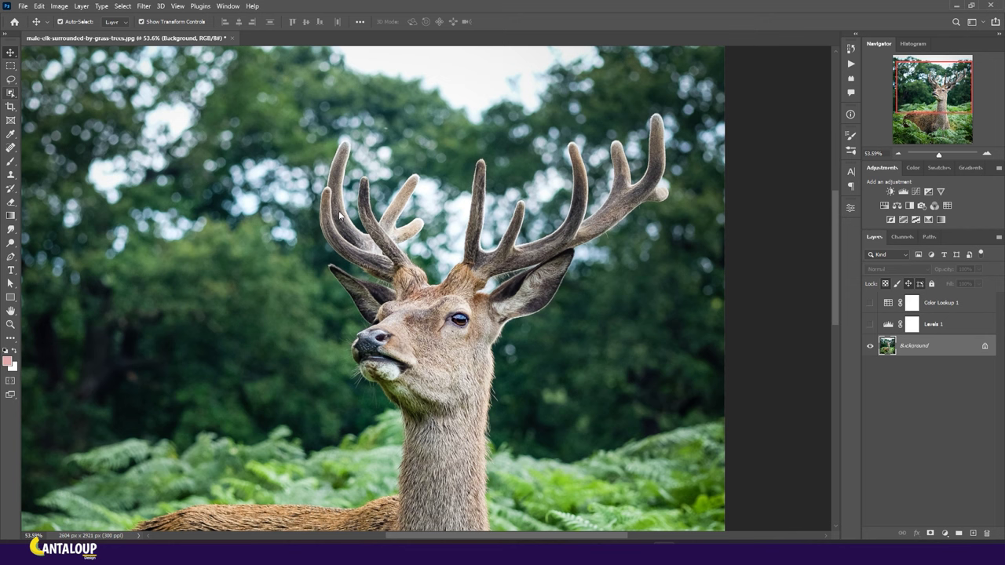
pyautogui.press('w')
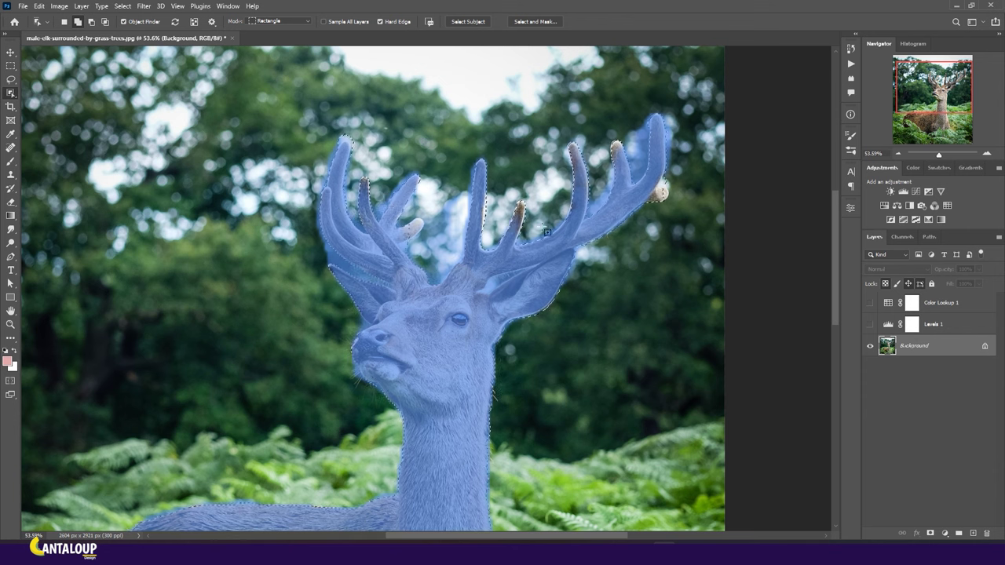
pyautogui.click(567, 266)
# - Enter Quick Mask and paint black over the elk's body and neck
pyautogui.press('q')
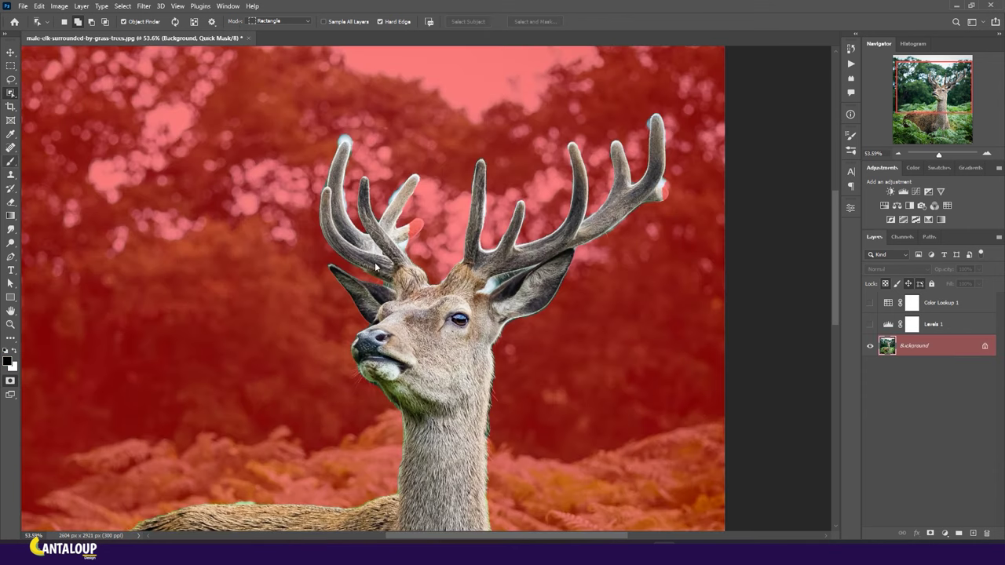
pyautogui.press('b')
pyautogui.scroll(-3, 417, 245)
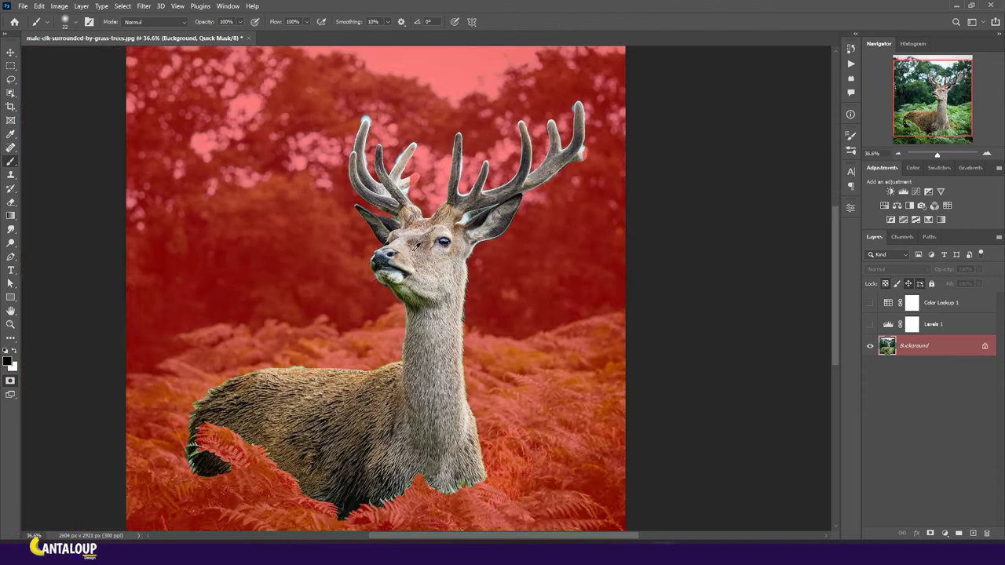
pyautogui.scroll(2, 408, 348)
pyautogui.press('x')
pyautogui.moveTo(440, 444); pyautogui.dragTo(384, 345)
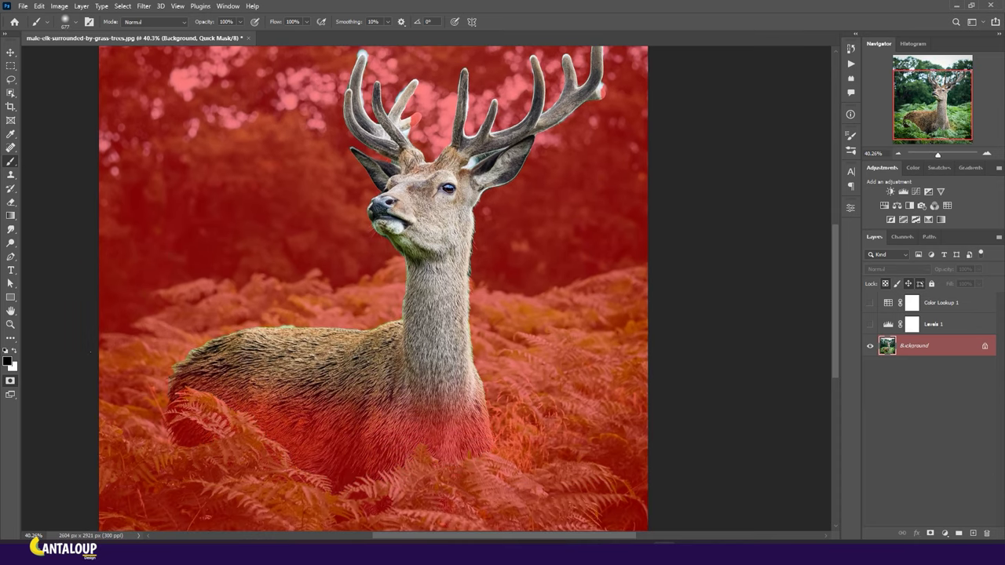
pyautogui.moveTo(437, 412); pyautogui.dragTo(436, 248)
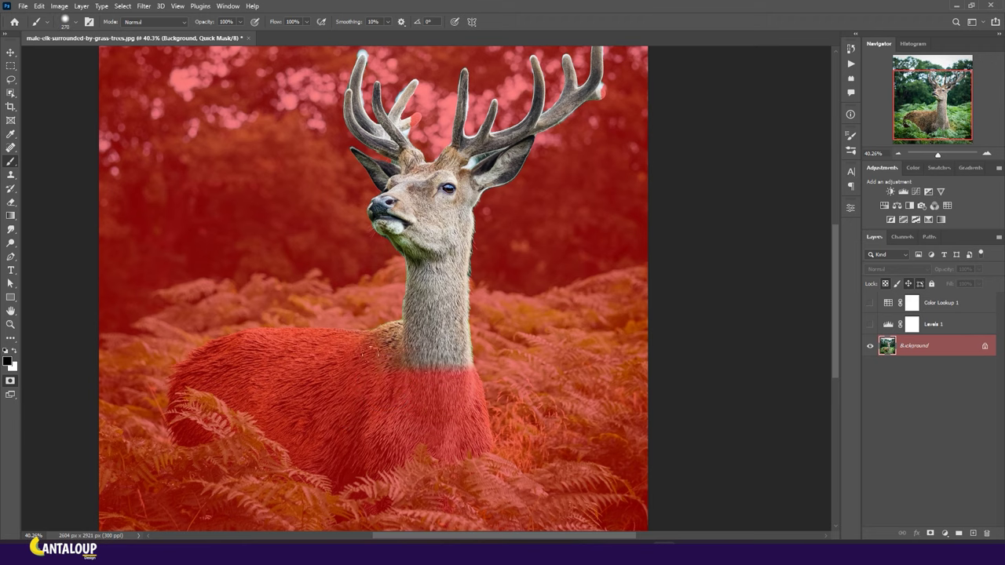
# - Mask the elk's nose, mouth, left ear and upper ear edge with a smaller brush
pyautogui.scroll(1, 441, 228)
pyautogui.scroll(3, 440, 184)
pyautogui.moveTo(345, 283); pyautogui.dragTo(358, 314)
pyautogui.moveTo(306, 196)
pyautogui.mouseDown()
pyautogui.moveTo(494, 358)
pyautogui.moveTo(377, 251)
pyautogui.mouseUp()
pyautogui.scroll(4, 549, 169)
pyautogui.press('[')
pyautogui.press('[')
pyautogui.press('[')
pyautogui.moveTo(652, 175)
pyautogui.mouseDown()
pyautogui.moveTo(518, 235)
pyautogui.moveTo(412, 306)
pyautogui.moveTo(393, 271)
pyautogui.moveTo(405, 244)
pyautogui.moveTo(302, 266)
pyautogui.moveTo(235, 211)
pyautogui.moveTo(187, 263)
pyautogui.moveTo(190, 244)
pyautogui.moveTo(232, 318)
pyautogui.moveTo(251, 236)
pyautogui.moveTo(298, 330)
pyautogui.moveTo(354, 243)
pyautogui.moveTo(361, 369)
pyautogui.moveTo(633, 202)
pyautogui.moveTo(550, 314)
pyautogui.moveTo(440, 377)
pyautogui.moveTo(400, 368)
pyautogui.mouseUp()
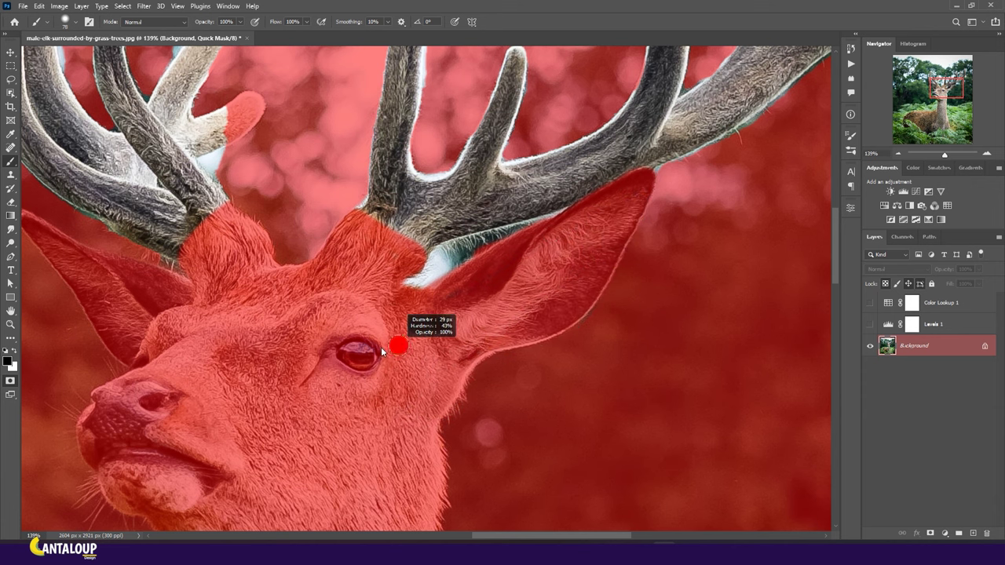
# - Refine the quick mask around the first antlers, covering gaps, tine tips and blue edge fringes
pyautogui.press('x')
pyautogui.press('x')
pyautogui.scroll(1, 302, 273)
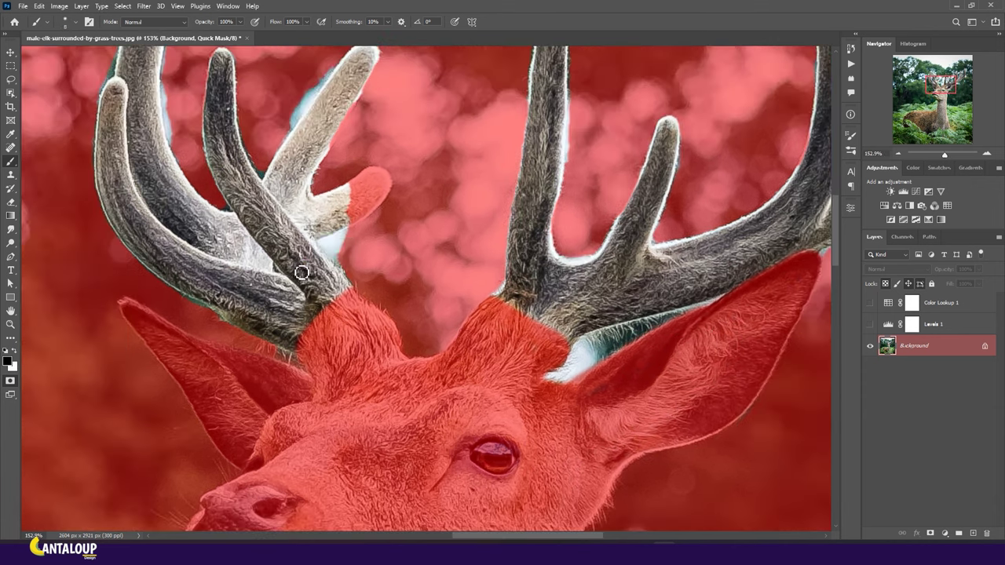
pyautogui.moveTo(353, 237); pyautogui.dragTo(329, 244)
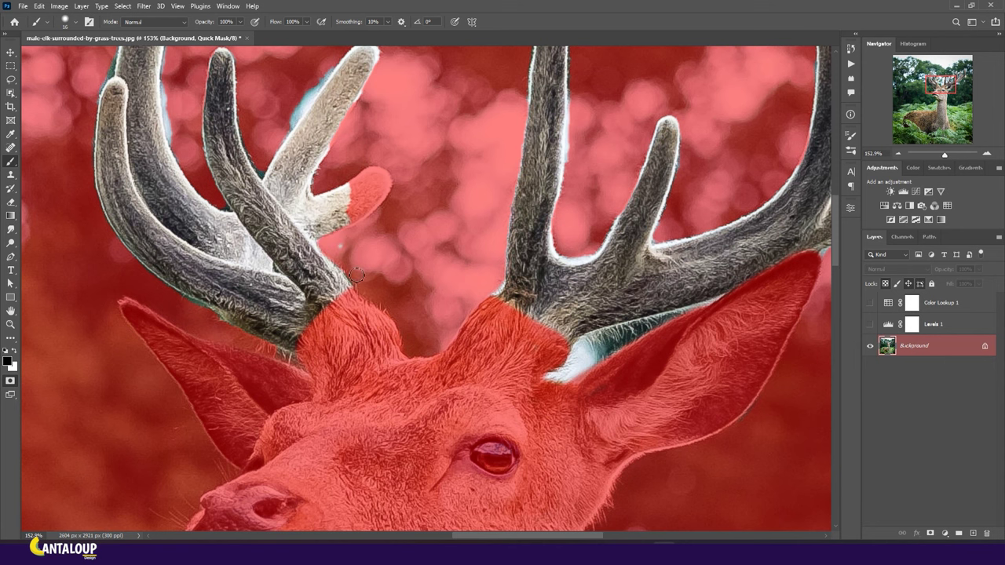
pyautogui.moveTo(355, 206)
pyautogui.mouseDown()
pyautogui.moveTo(369, 179)
pyautogui.moveTo(347, 221)
pyautogui.mouseUp()
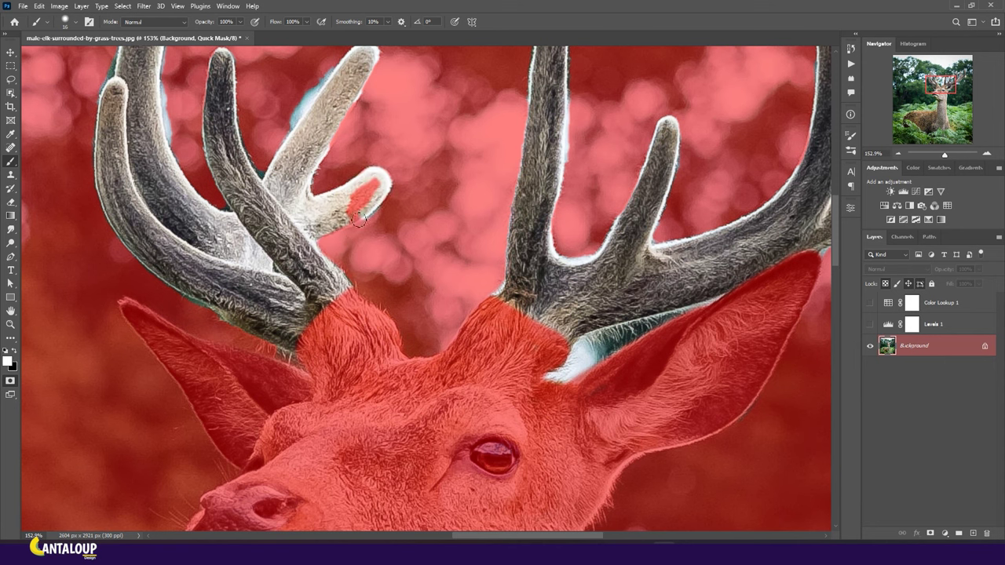
pyautogui.scroll(3, 314, 184)
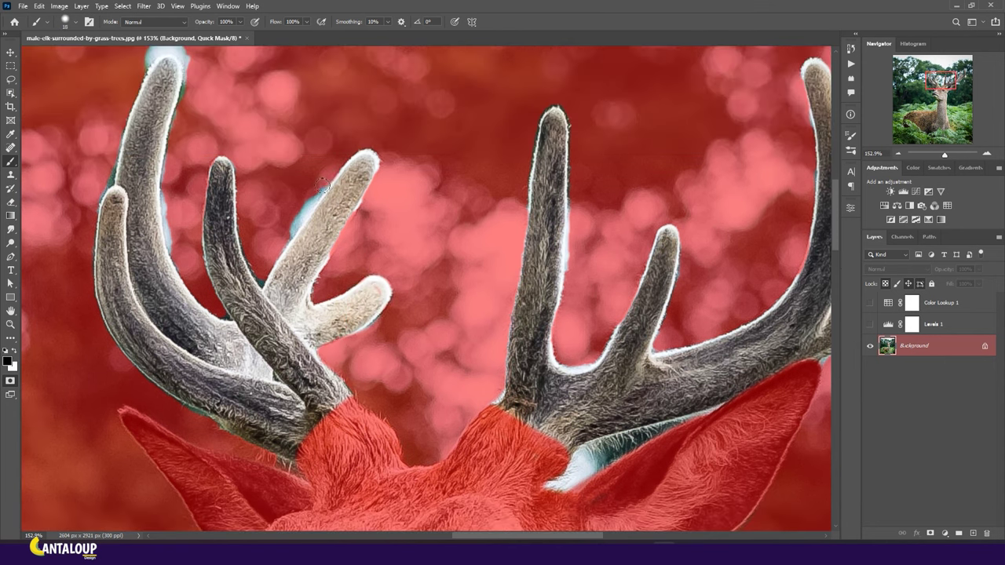
pyautogui.moveTo(325, 182); pyautogui.dragTo(296, 224)
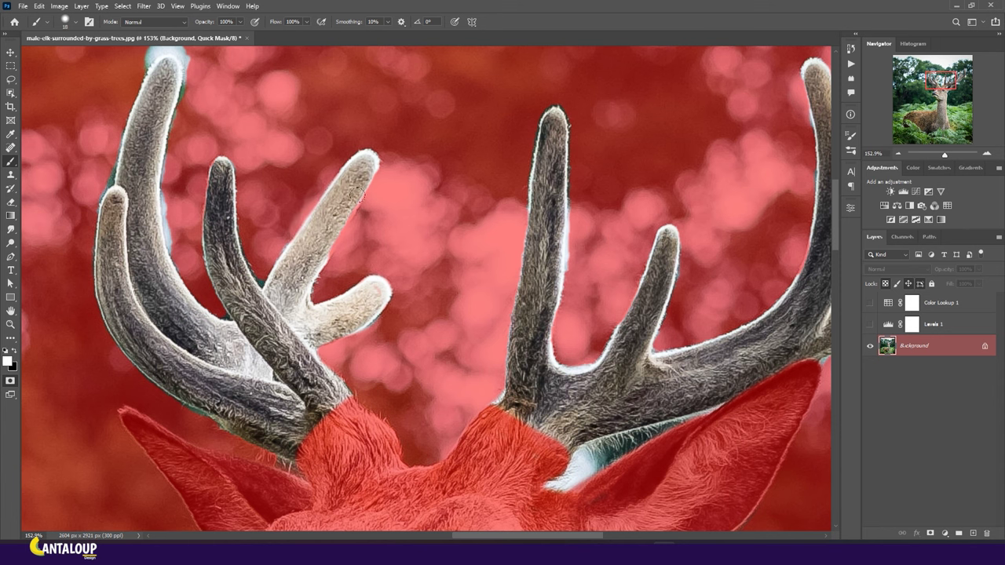
pyautogui.scroll(2, 203, 159)
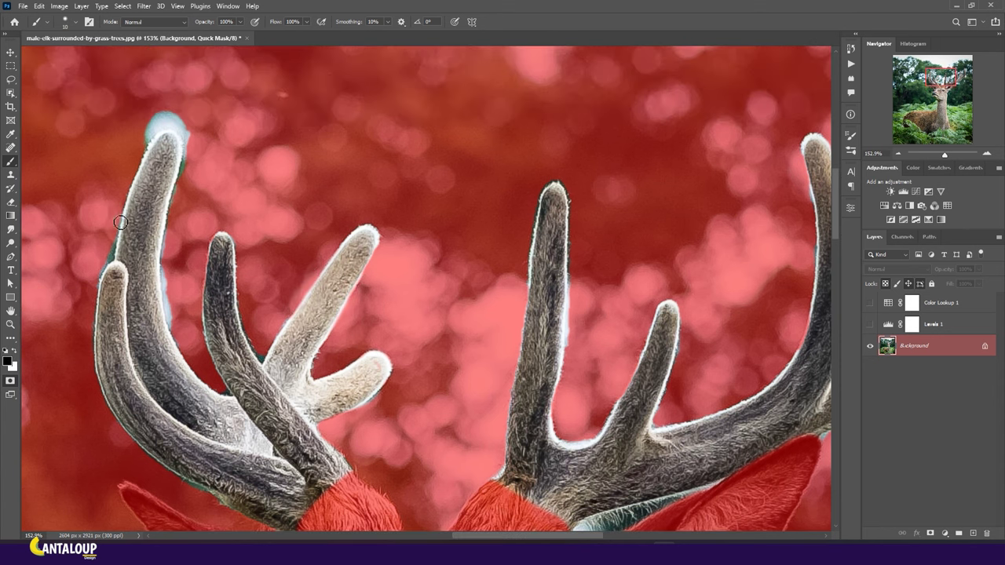
pyautogui.moveTo(185, 145); pyautogui.dragTo(177, 213)
pyautogui.moveTo(167, 258); pyautogui.dragTo(173, 317)
pyautogui.moveTo(189, 137)
pyautogui.mouseDown()
pyautogui.moveTo(153, 137)
pyautogui.moveTo(169, 106)
pyautogui.mouseUp()
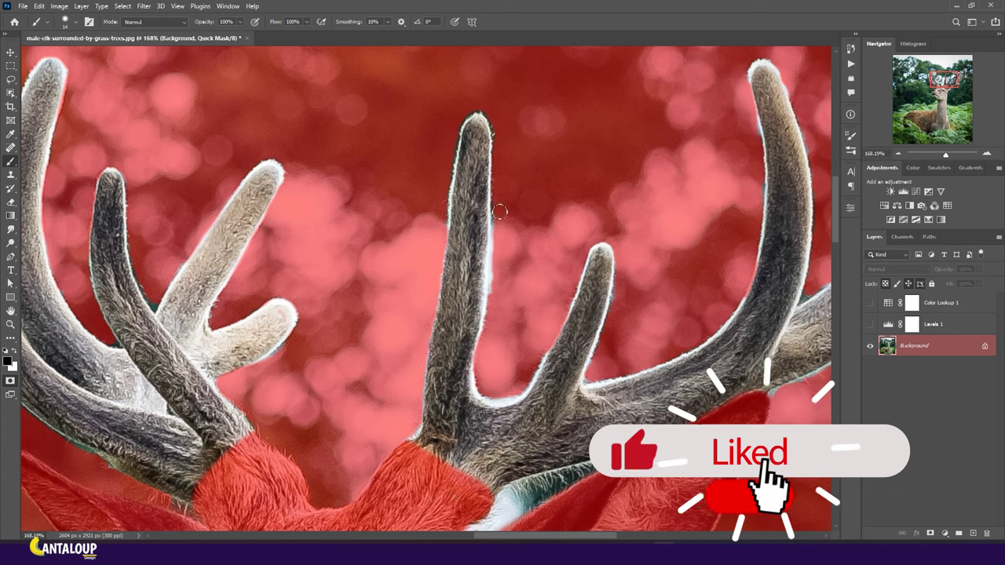
pyautogui.moveTo(491, 232); pyautogui.dragTo(487, 286)
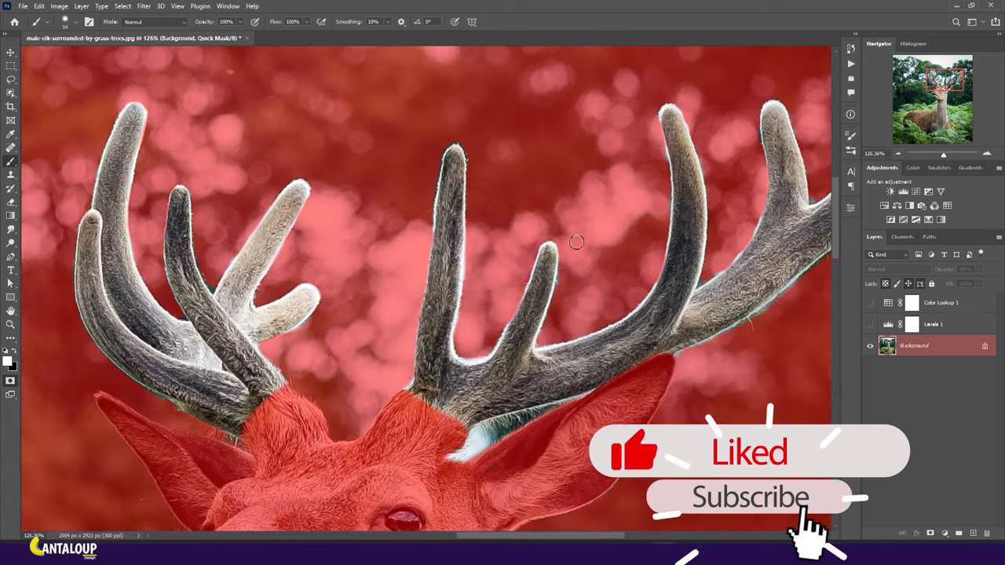
# - Refine the mask on the other antler, freeing its tip and masking the whitish patch and bluish edge
pyautogui.moveTo(432, 416); pyautogui.dragTo(552, 237)
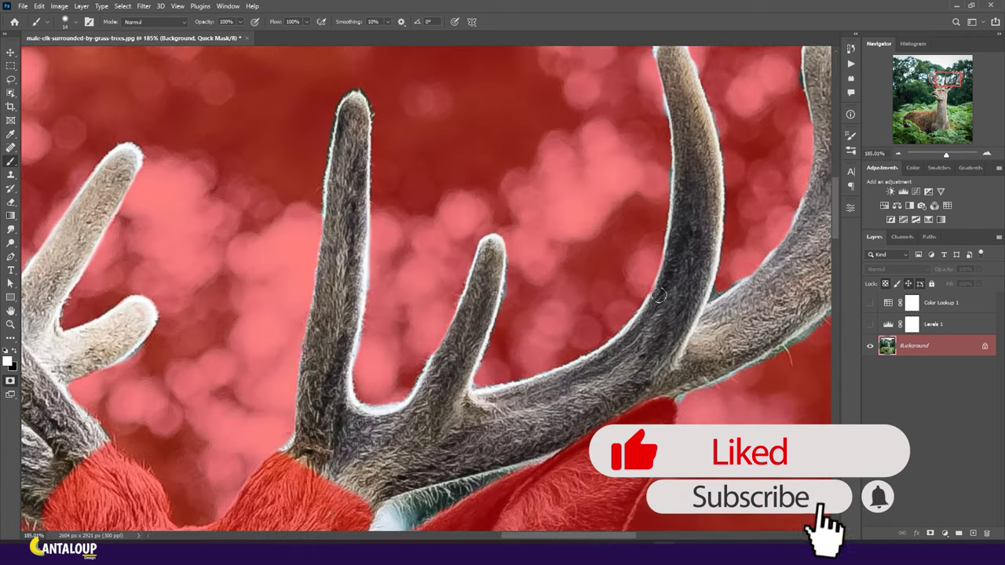
pyautogui.scroll(2, 552, 237)
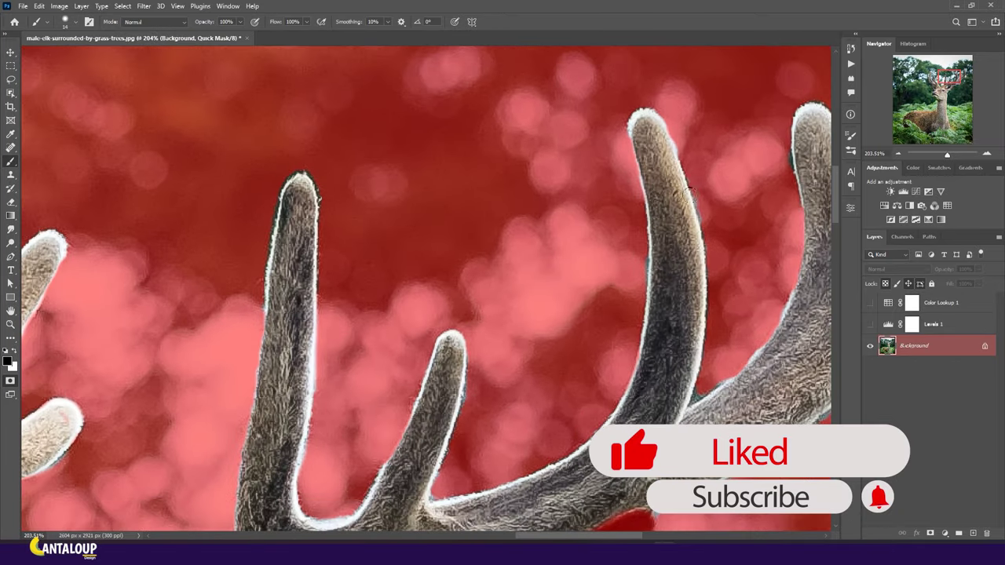
pyautogui.moveTo(701, 203)
pyautogui.mouseDown()
pyautogui.moveTo(594, 175)
pyautogui.moveTo(384, 213)
pyautogui.mouseUp()
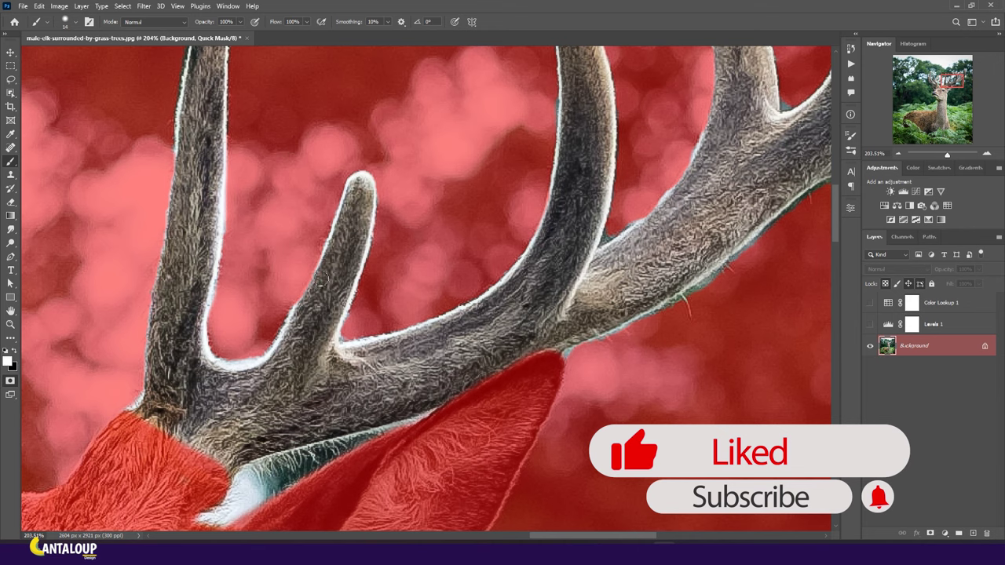
pyautogui.hscroll(3, 420, 293)
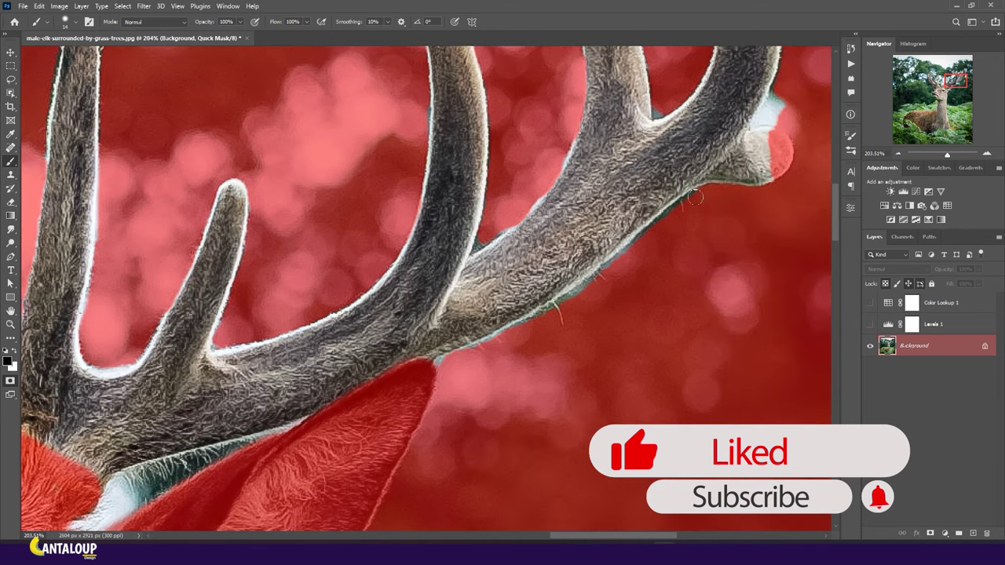
pyautogui.moveTo(738, 206); pyautogui.dragTo(577, 292)
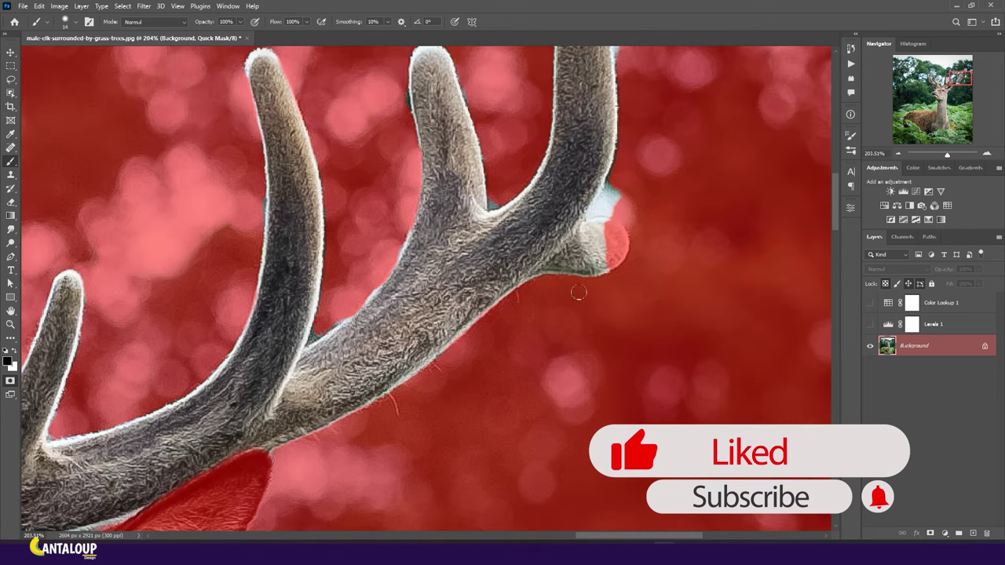
pyautogui.moveTo(612, 230); pyautogui.dragTo(602, 269)
pyautogui.moveTo(635, 221); pyautogui.dragTo(597, 217)
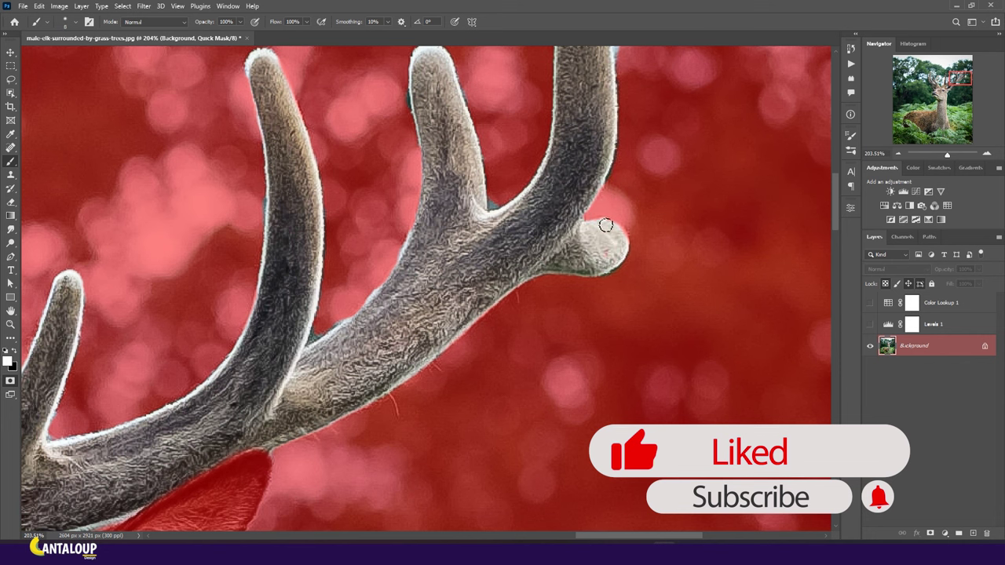
pyautogui.scroll(-3, 606, 226)
pyautogui.scroll(4, 634, 179)
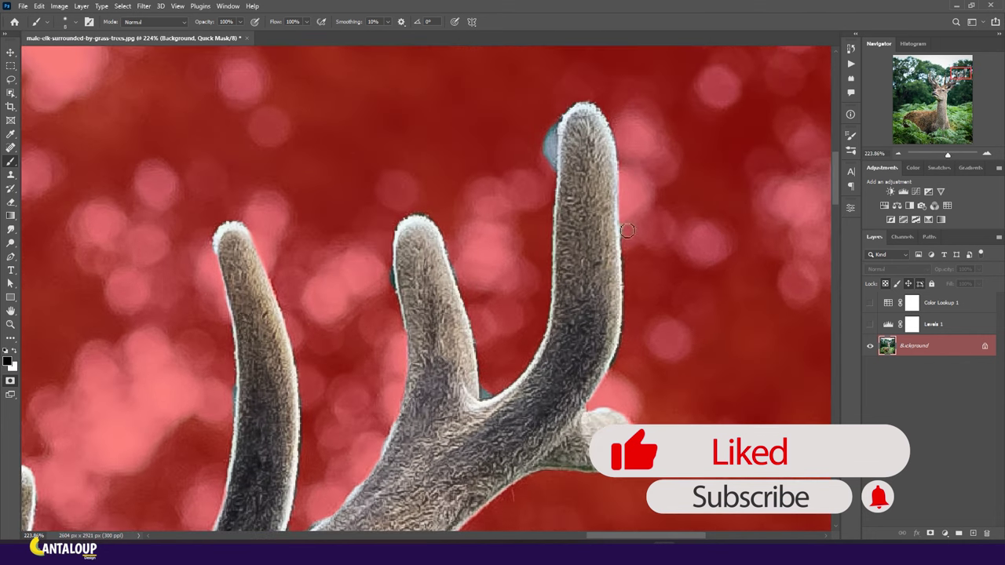
pyautogui.moveTo(558, 122); pyautogui.dragTo(550, 165)
pyautogui.scroll(-2, 596, 157)
pyautogui.scroll(-2, 648, 144)
pyautogui.scroll(-2, 457, 205)
pyautogui.scroll(5, 348, 188)
pyautogui.scroll(1, 345, 180)
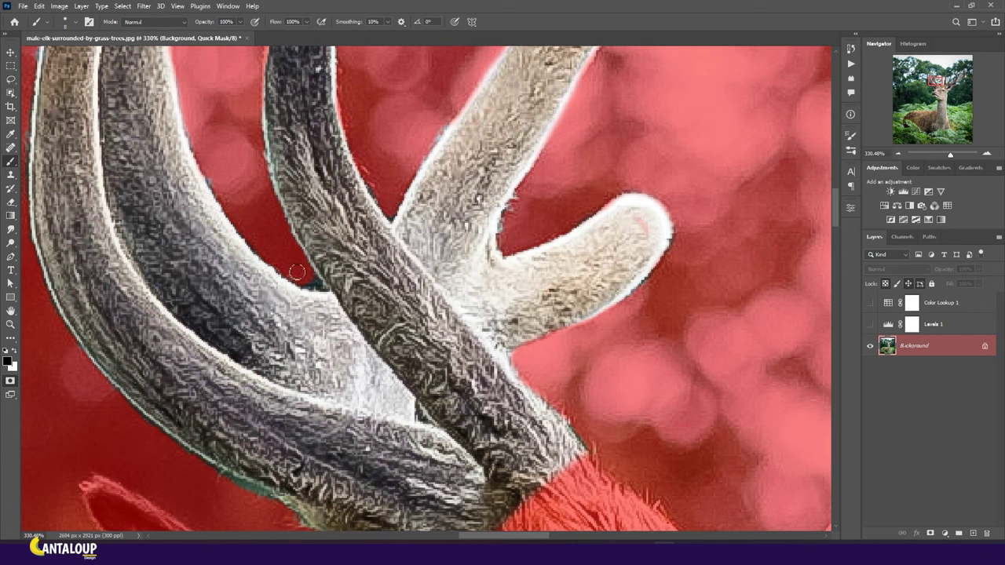
pyautogui.scroll(-2, 298, 186)
pyautogui.scroll(3, 346, 177)
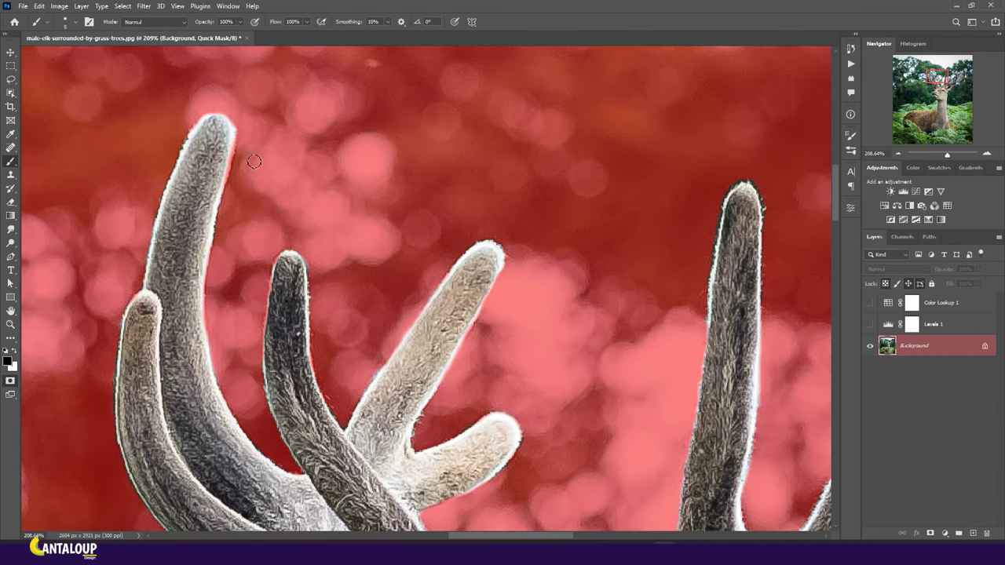
pyautogui.scroll(-2, 177, 228)
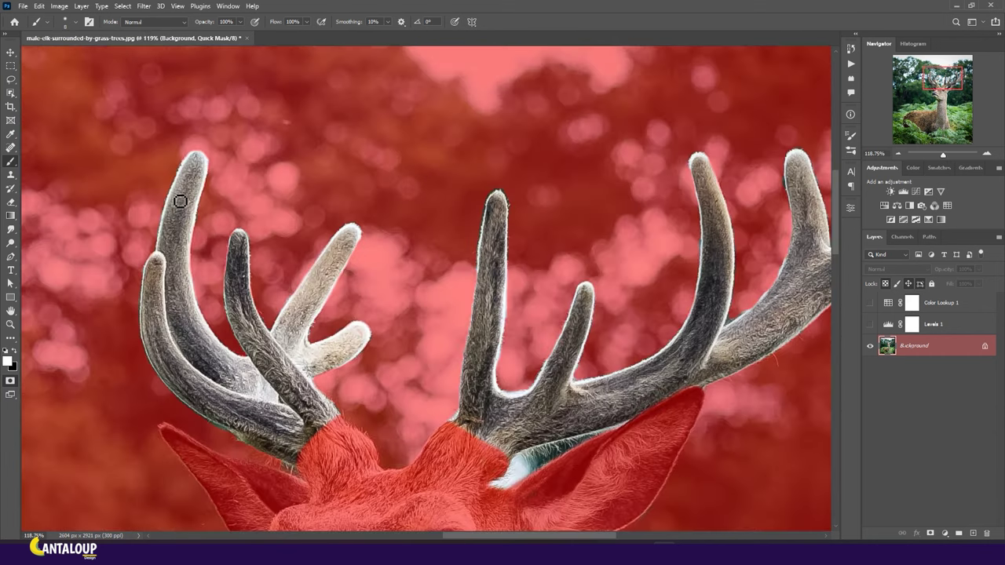
pyautogui.scroll(-1, 332, 215)
pyautogui.scroll(-2, 424, 329)
pyautogui.scroll(-2, 813, 327)
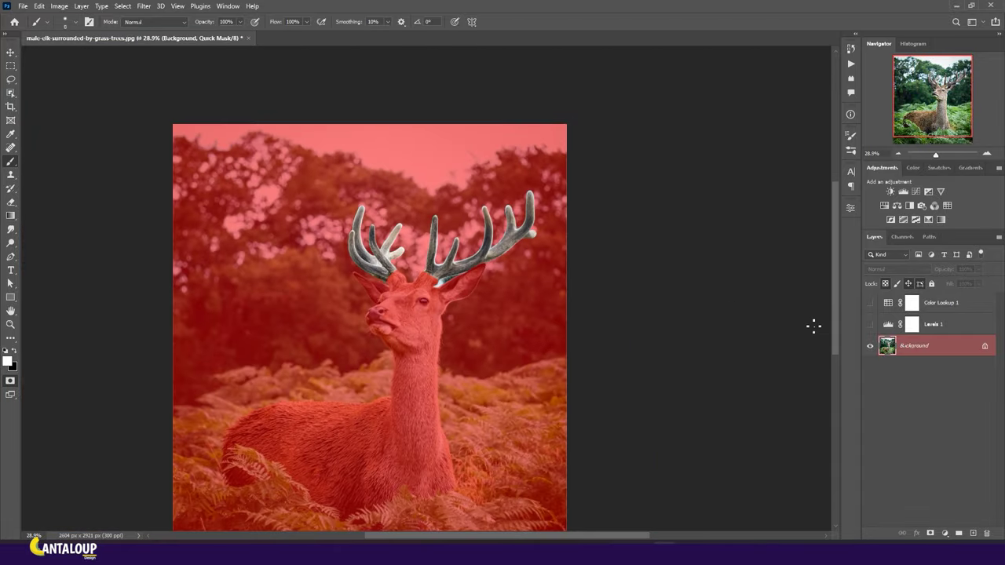
# - Exit Quick Mask and save the antler selection as a new alpha channel
pyautogui.press('q')
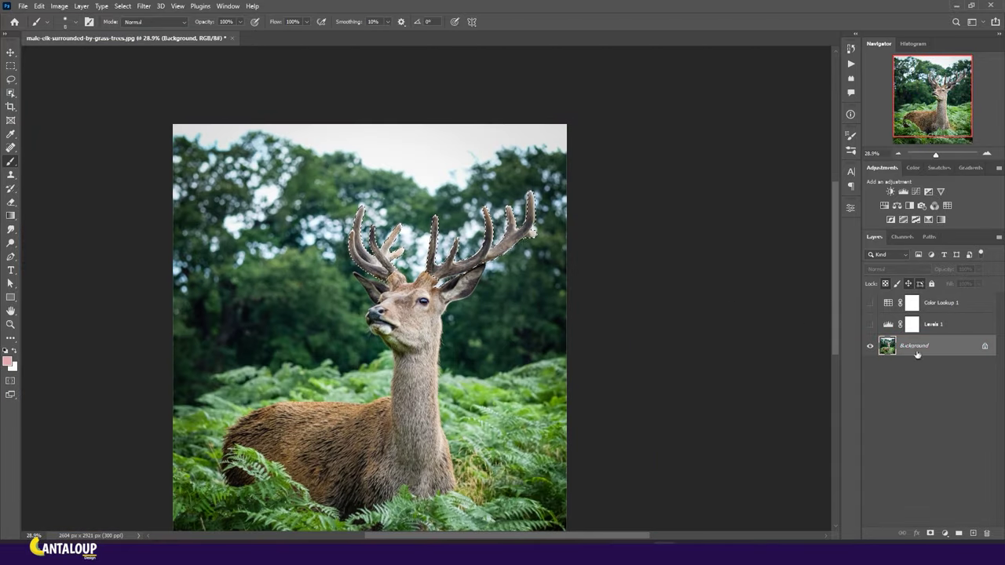
pyautogui.click(909, 239)
pyautogui.click(955, 533)
pyautogui.click(873, 236)
# - Deselect, then select the whole elk with Object Selection and check it in Quick Mask
pyautogui.hotkey('ctrl', 'd')
pyautogui.click(10, 93)
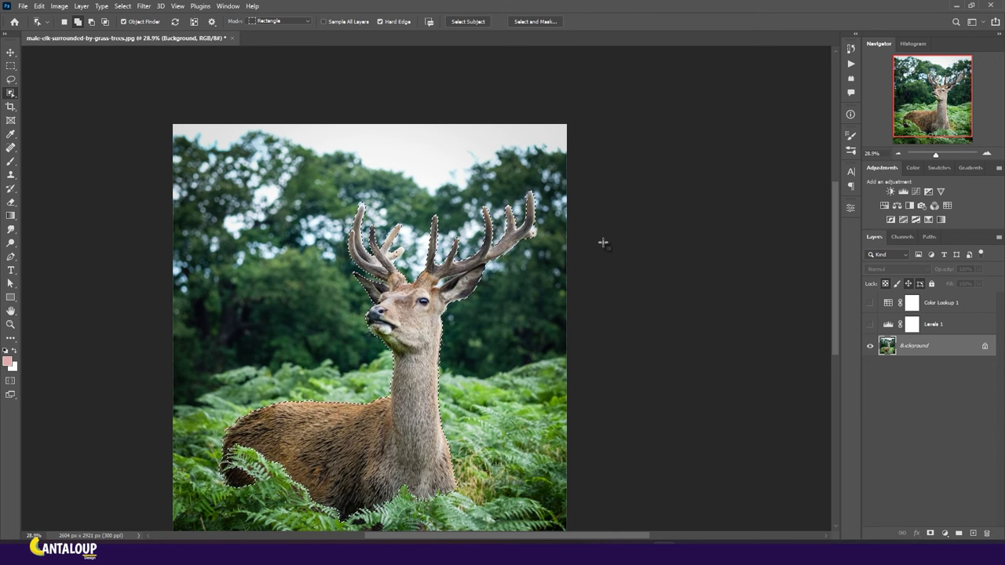
pyautogui.press('q')
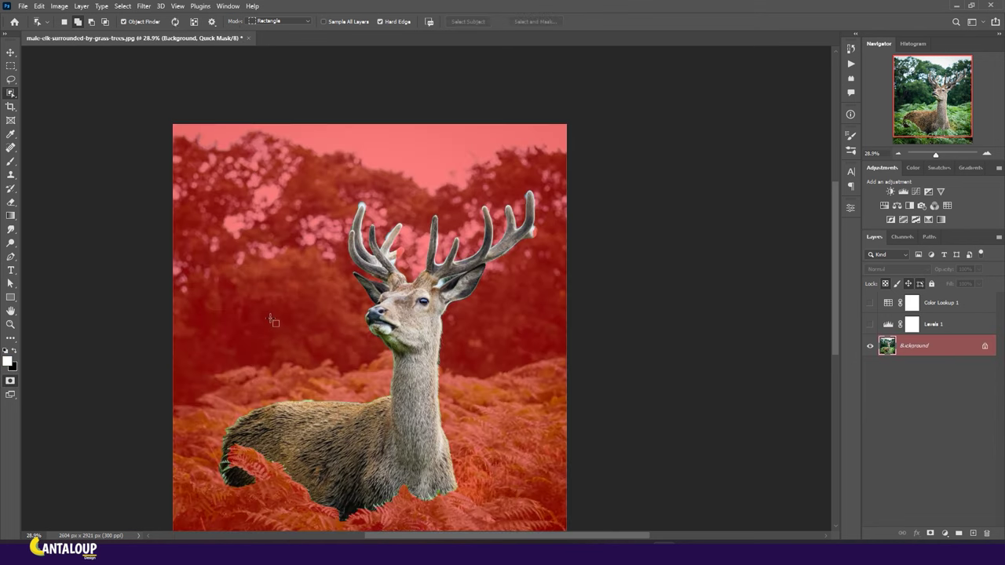
pyautogui.press('q')
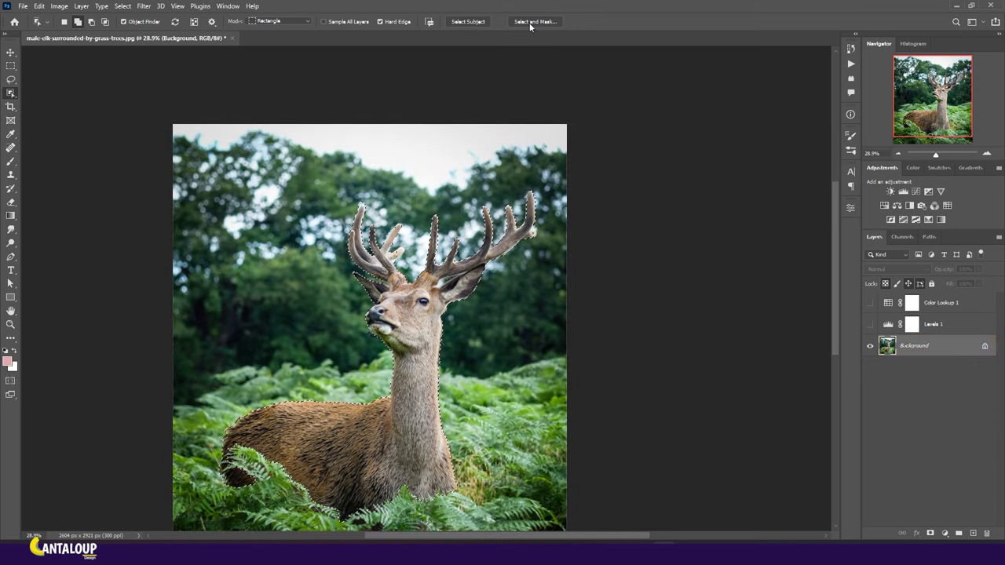
# - In Select and Mask, brush the Refine Edge Brush along the elk's neck, back and tail fur
pyautogui.click(530, 22)
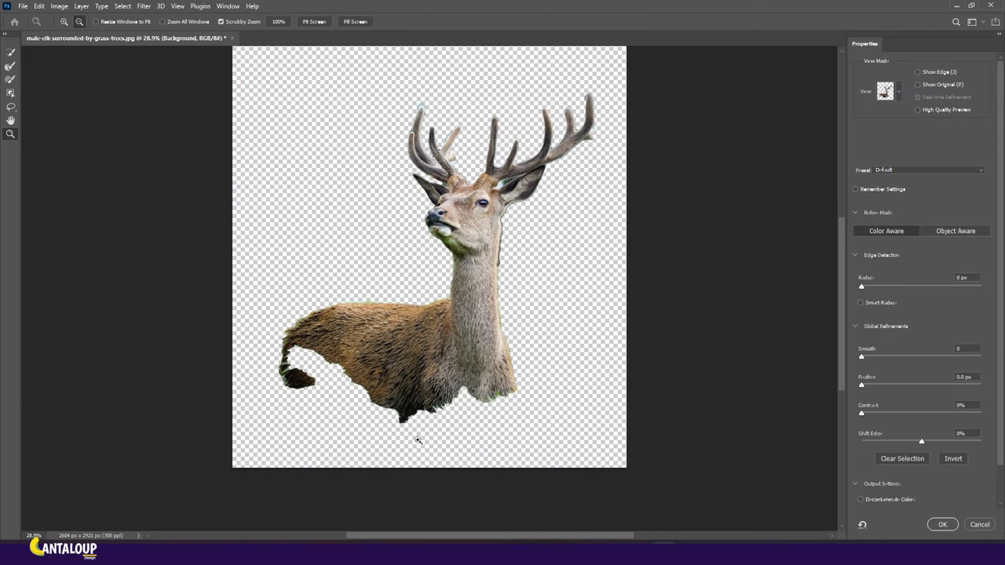
pyautogui.click(376, 375)
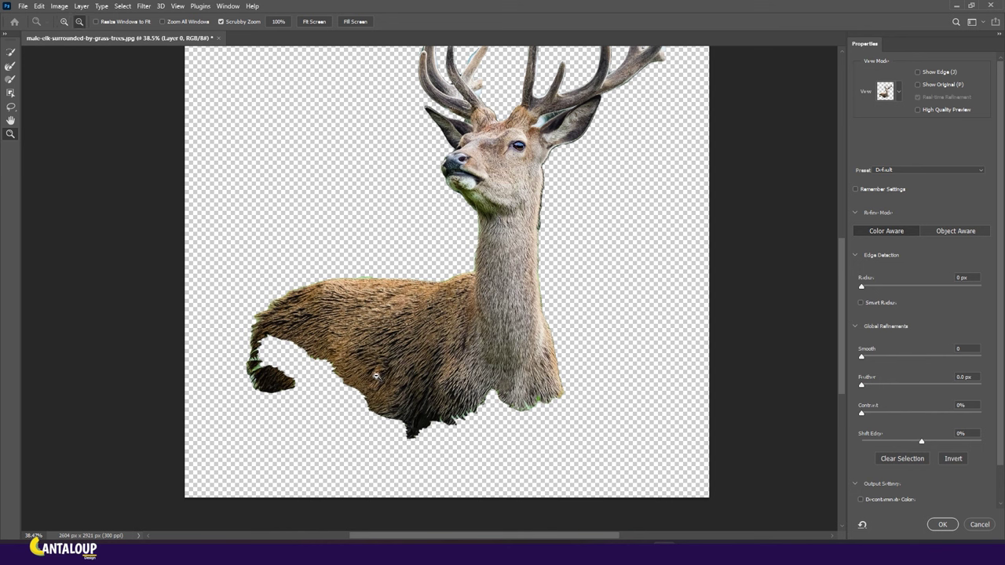
pyautogui.click(10, 66)
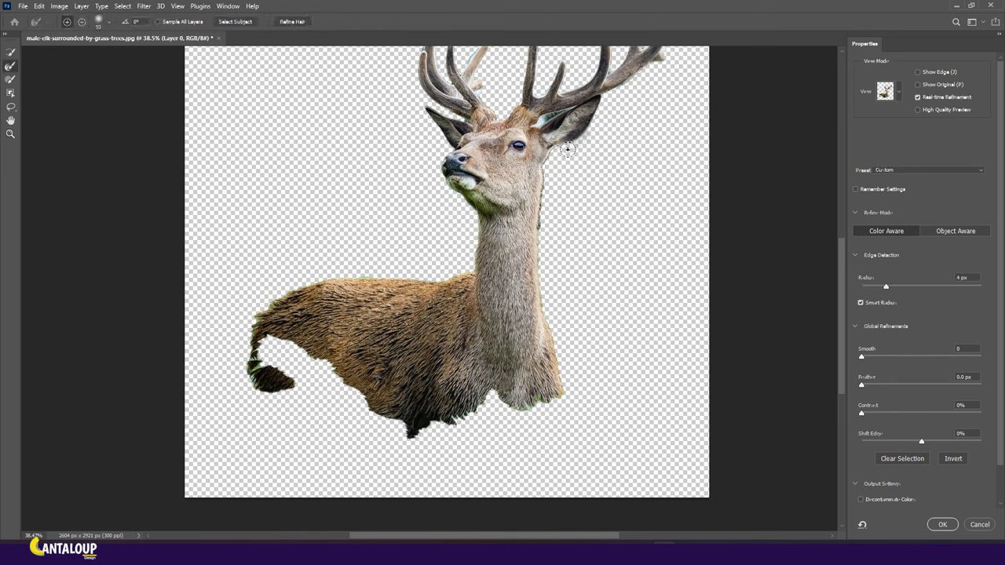
pyautogui.moveTo(574, 146); pyautogui.dragTo(570, 424)
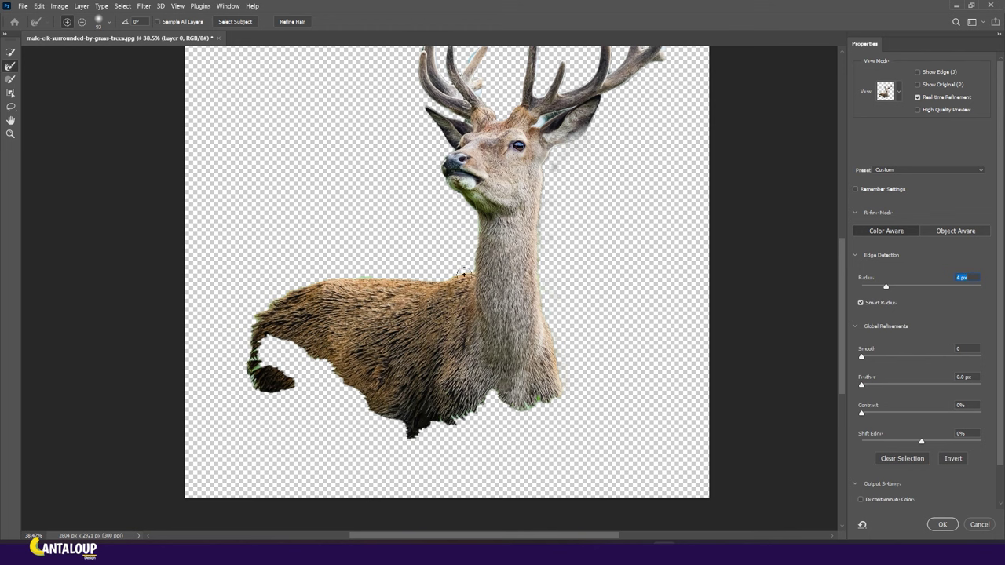
pyautogui.click(323, 275)
pyautogui.moveTo(240, 392); pyautogui.dragTo(248, 344)
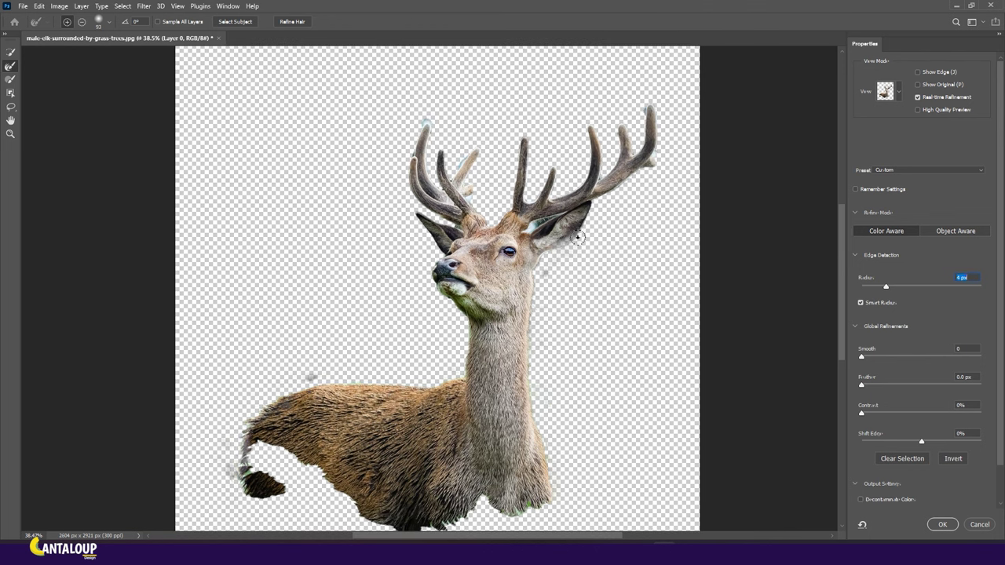
# - Refine the tail and chin edges, shift the edge slightly inward, and output a masked layer copy
pyautogui.press('x')
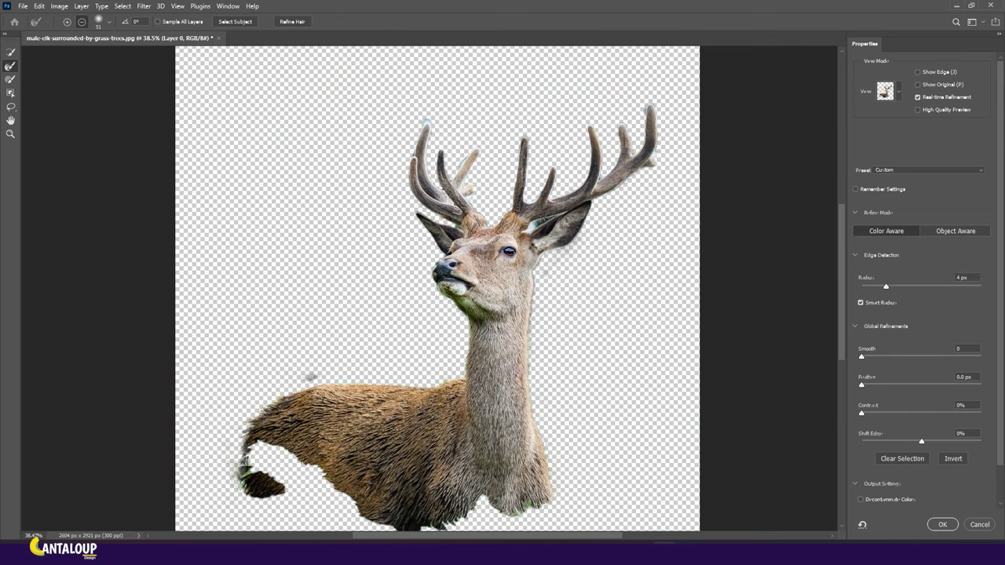
pyautogui.press('alt')
pyautogui.moveTo(251, 428); pyautogui.dragTo(238, 435)
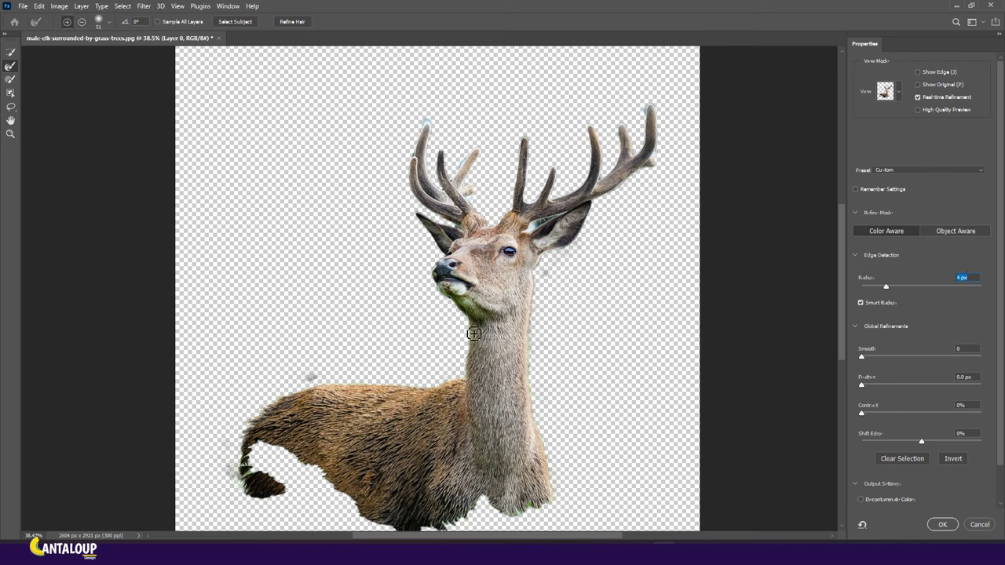
pyautogui.moveTo(419, 288); pyautogui.dragTo(472, 315)
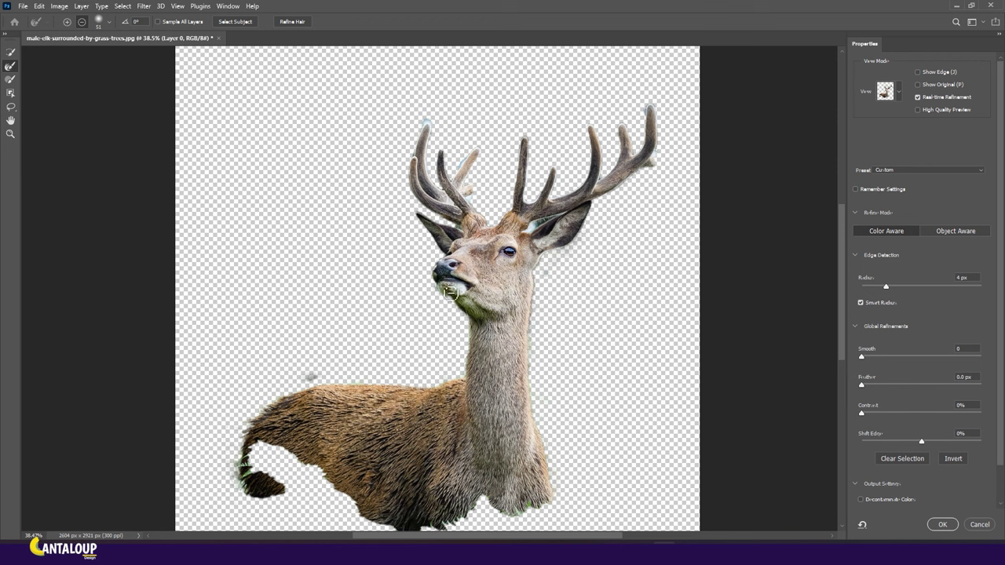
pyautogui.moveTo(924, 445); pyautogui.dragTo(917, 445)
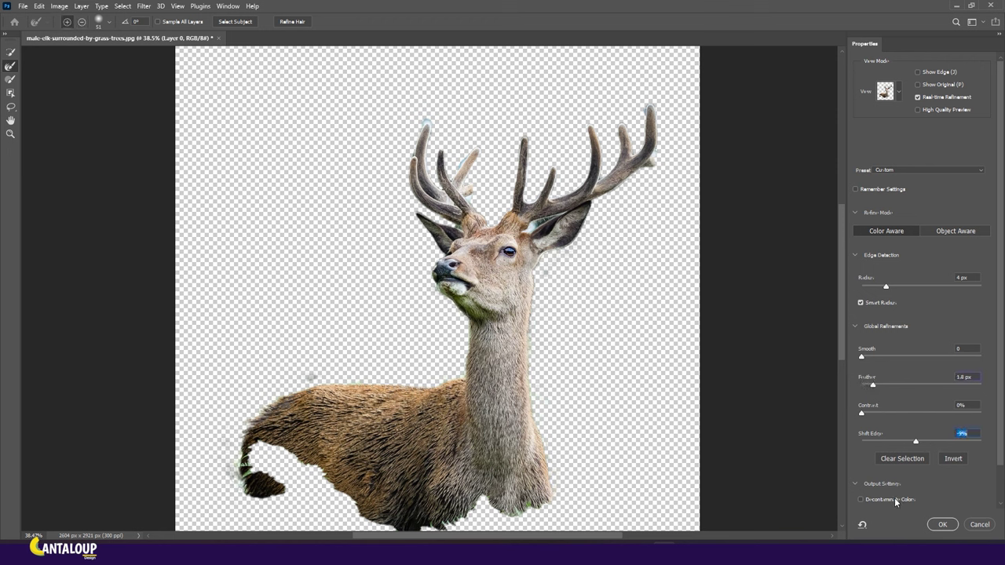
pyautogui.click(942, 525)
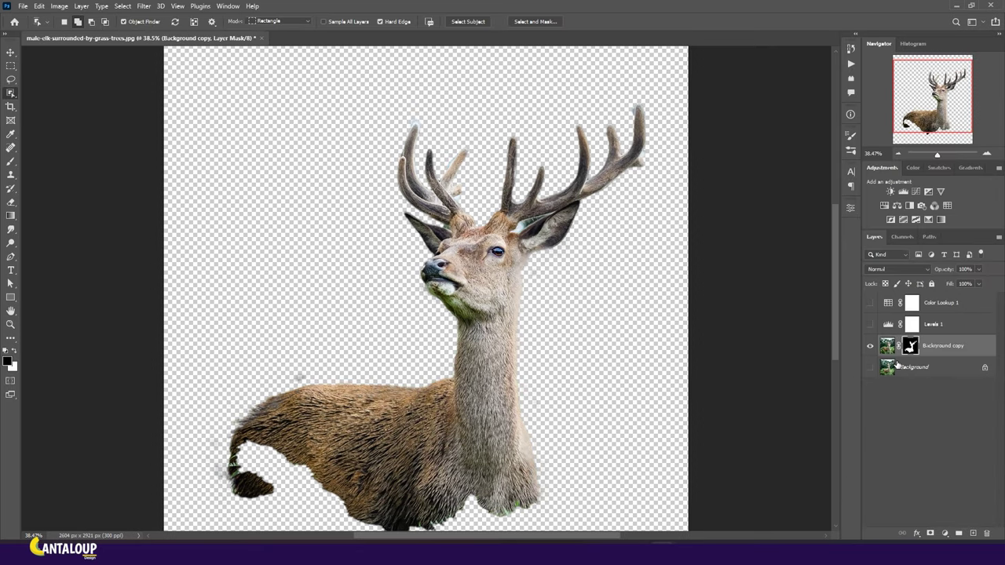
# - Show the Background layer and toggle the cutout copy's visibility to compare
pyautogui.press('b')
pyautogui.press('x')
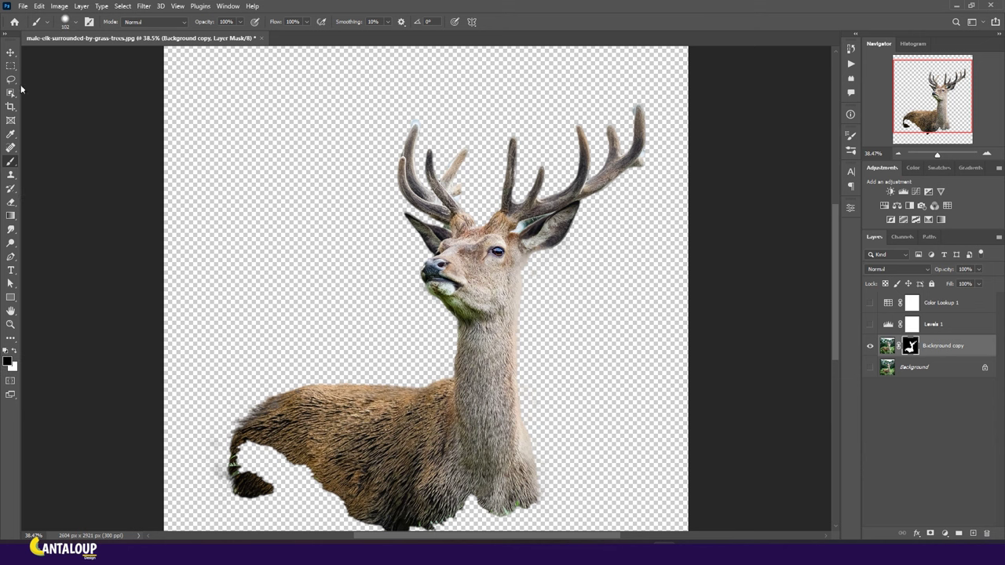
pyautogui.press('v')
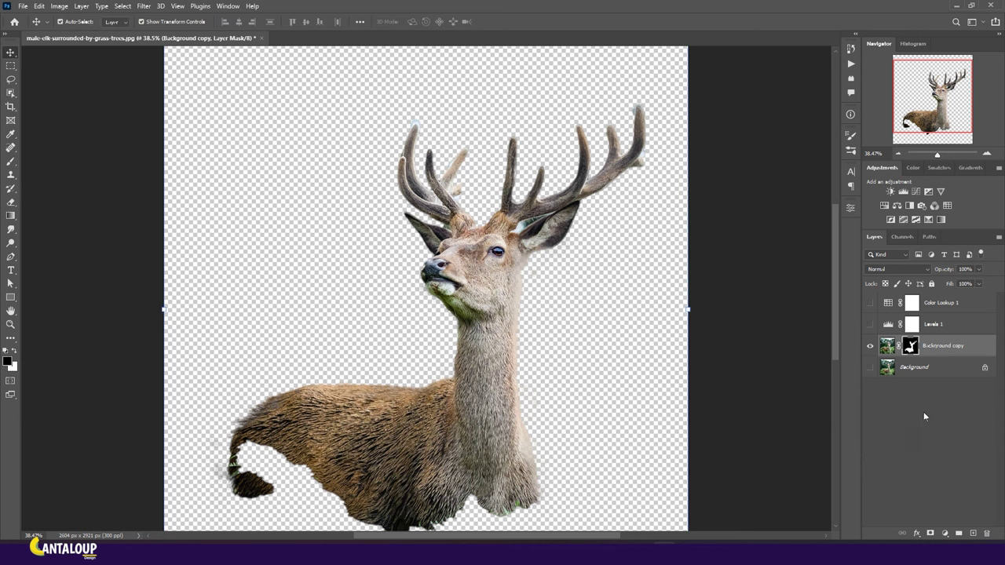
pyautogui.click(869, 366)
pyautogui.click(872, 346)
pyautogui.click(869, 346)
pyautogui.click(870, 346)
pyautogui.click(870, 346)
pyautogui.click(869, 346)
pyautogui.click(870, 346)
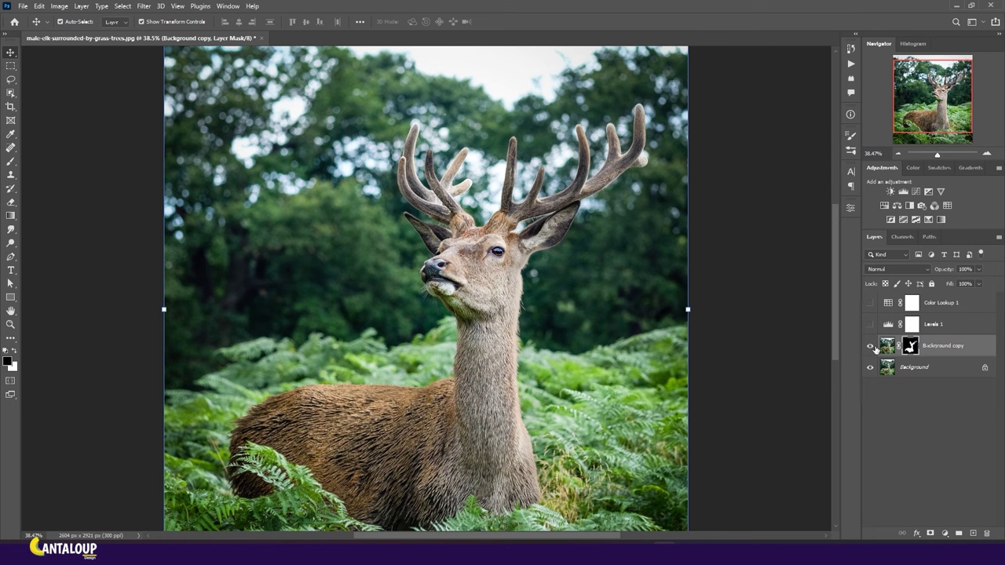
# - Turn on Levels 1 and Color Lookup 1, then add an empty layer above Color Lookup 1
pyautogui.click(869, 324)
pyautogui.click(870, 302)
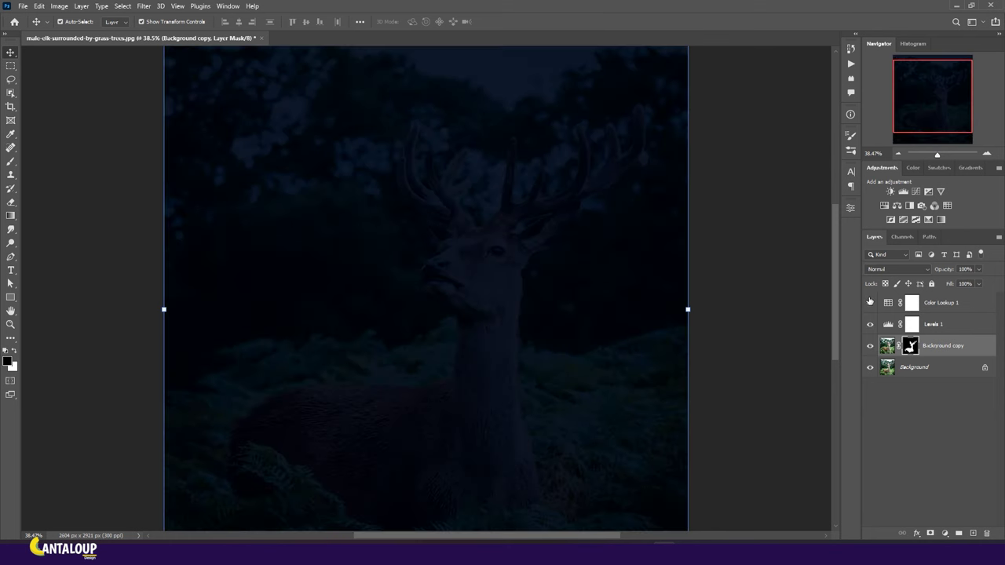
pyautogui.click(923, 305)
pyautogui.click(973, 533)
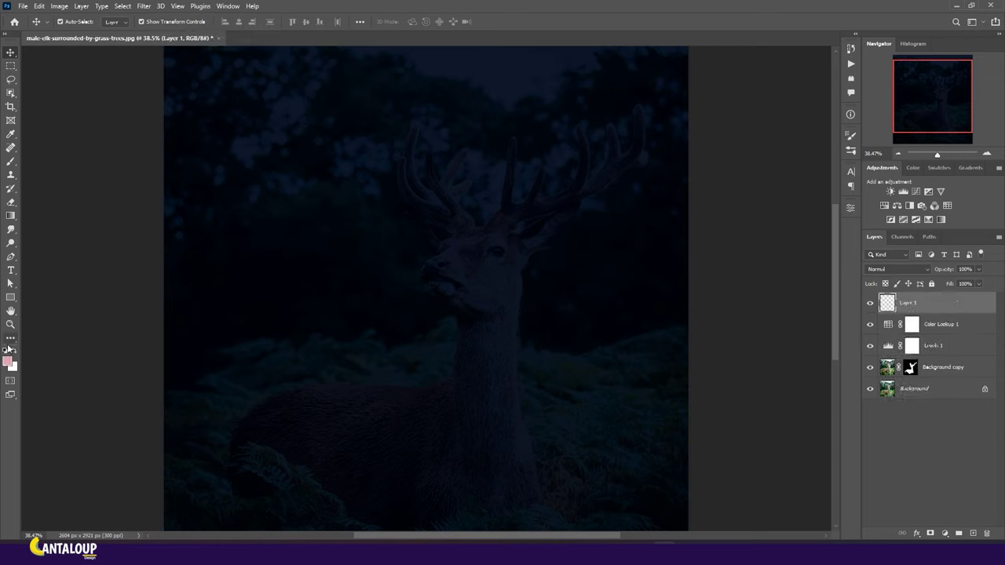
# - Set the foreground colour to an orange shade
pyautogui.click(7, 361)
pyautogui.moveTo(587, 372); pyautogui.dragTo(587, 377)
pyautogui.click(537, 292)
pyautogui.moveTo(510, 292); pyautogui.dragTo(514, 306)
pyautogui.moveTo(581, 378); pyautogui.dragTo(576, 377)
pyautogui.click(663, 251)
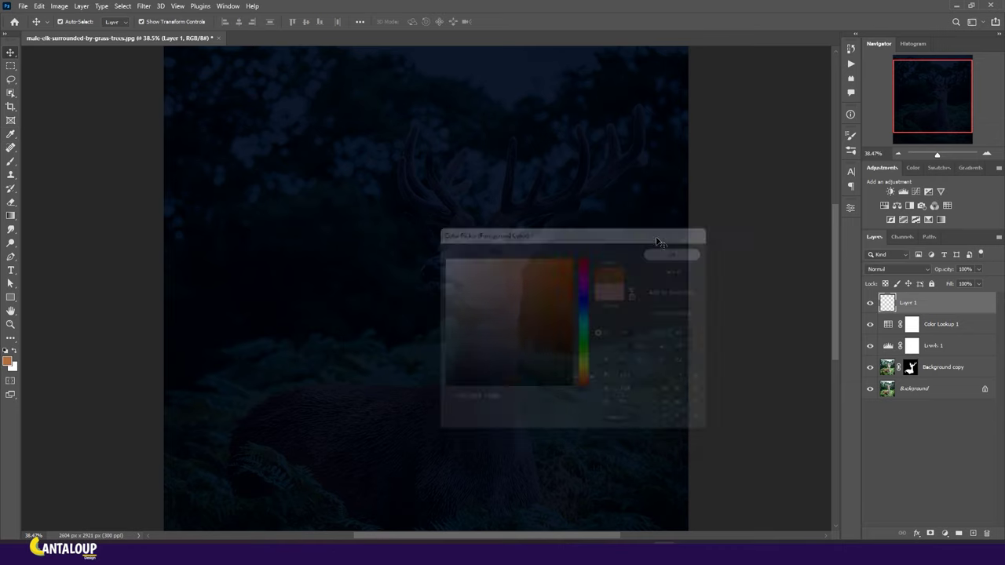
# - Paint orange glow over both antlers with a large soft brush and set the layer to Screen
pyautogui.press('b')
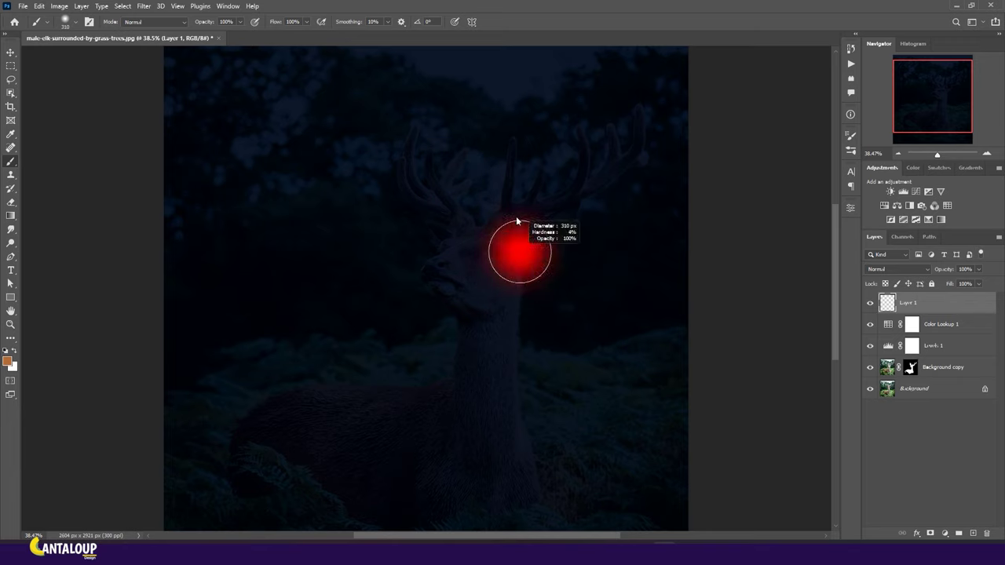
pyautogui.click(510, 172)
pyautogui.moveTo(506, 138)
pyautogui.mouseDown()
pyautogui.moveTo(510, 208)
pyautogui.moveTo(636, 118)
pyautogui.moveTo(471, 223)
pyautogui.moveTo(427, 177)
pyautogui.moveTo(465, 160)
pyautogui.mouseUp()
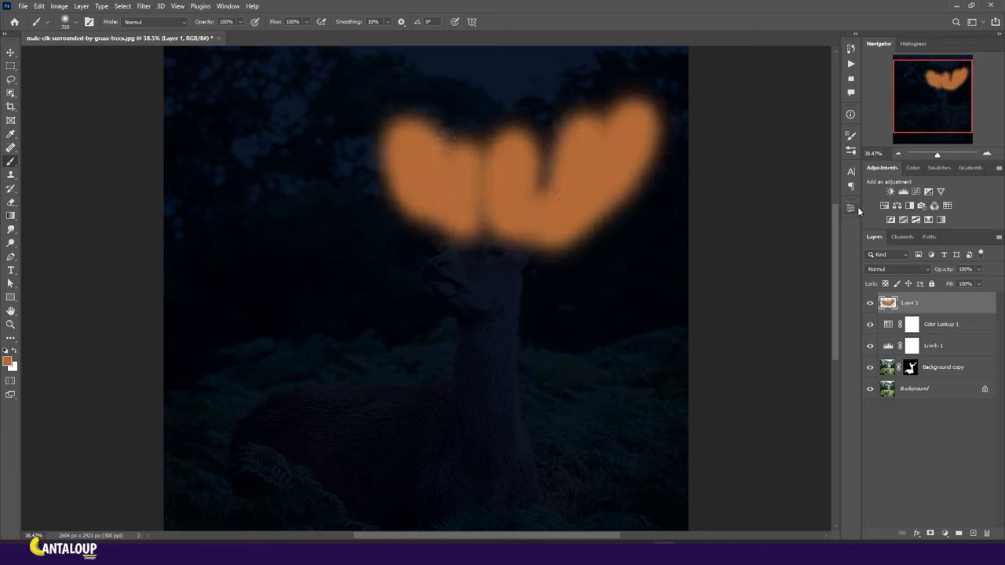
pyautogui.click(899, 269)
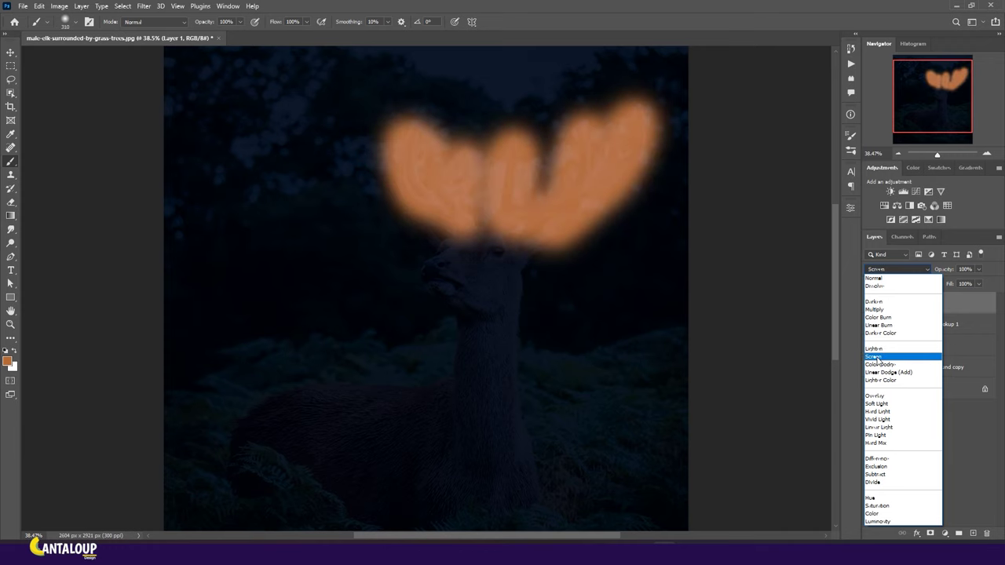
pyautogui.click(874, 358)
# - Mask the orange layer to the saved antler channel, try Color Dodge, then delete the layer
pyautogui.click(902, 237)
pyautogui.keyDown('ctrl'); pyautogui.click(886, 341); pyautogui.keyUp('ctrl')
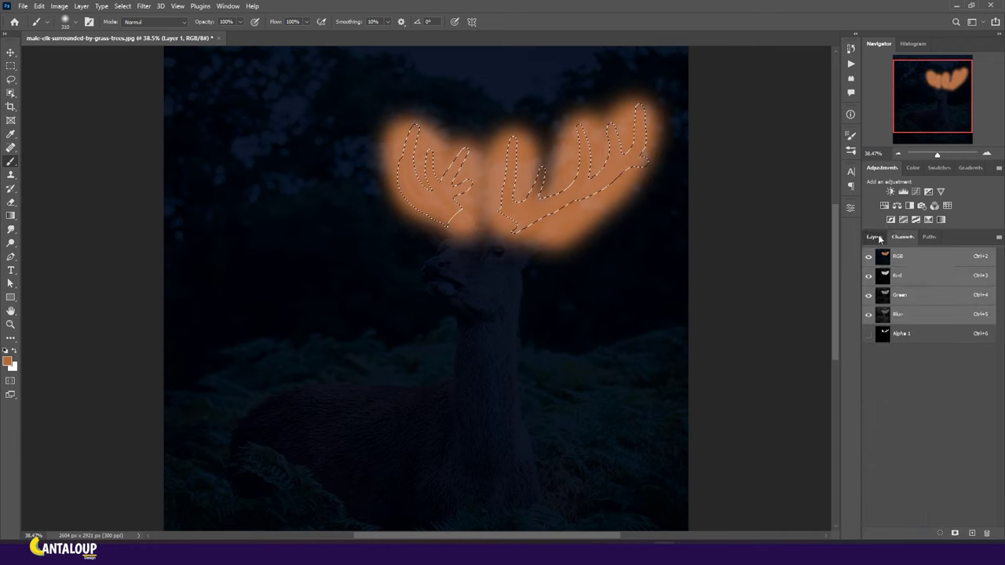
pyautogui.click(874, 236)
pyautogui.click(930, 533)
pyautogui.click(887, 303)
pyautogui.click(897, 269)
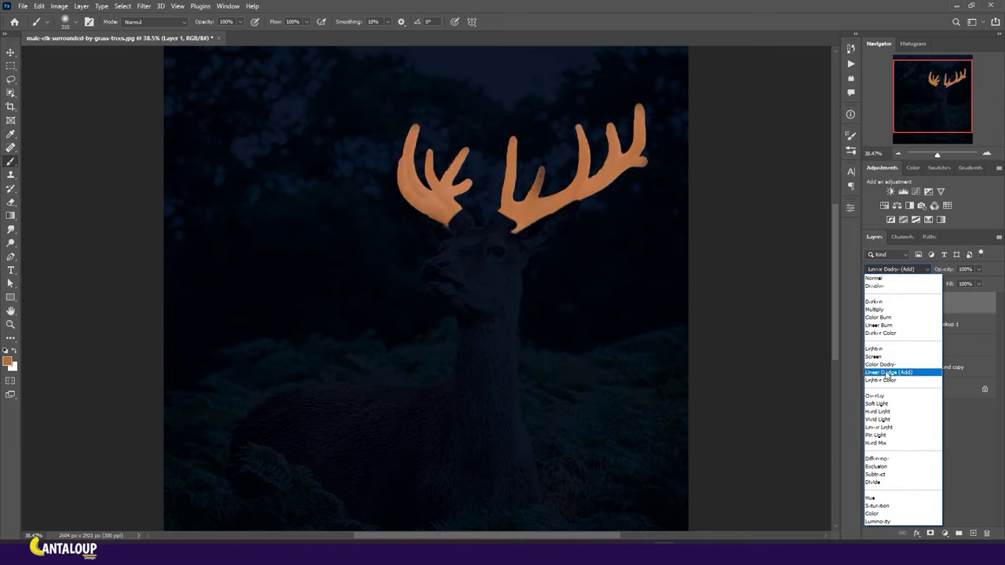
pyautogui.click(880, 364)
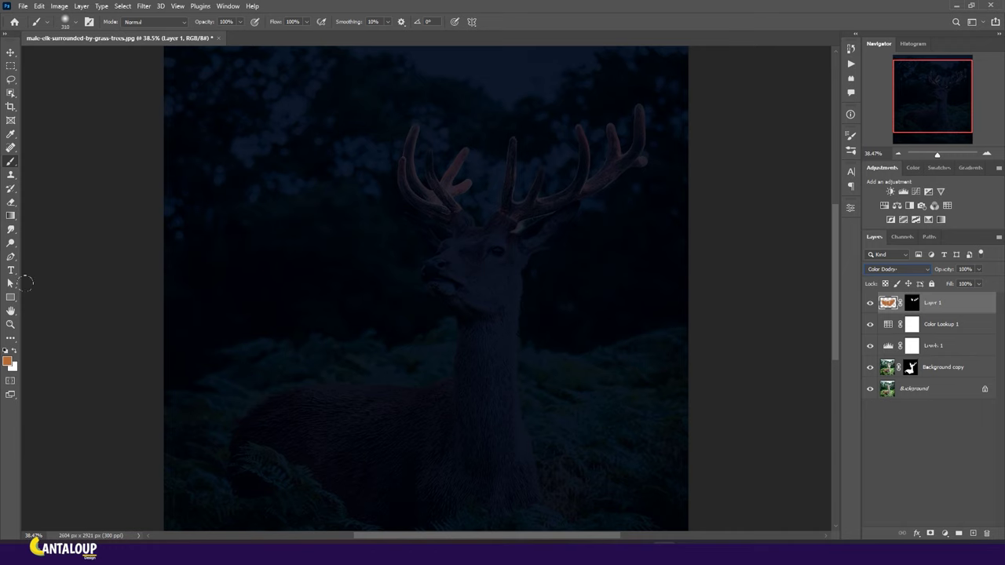
pyautogui.moveTo(957, 304); pyautogui.dragTo(987, 533)
# - Add a Solid Color fill layer in a bright gold colour
pyautogui.click(944, 533)
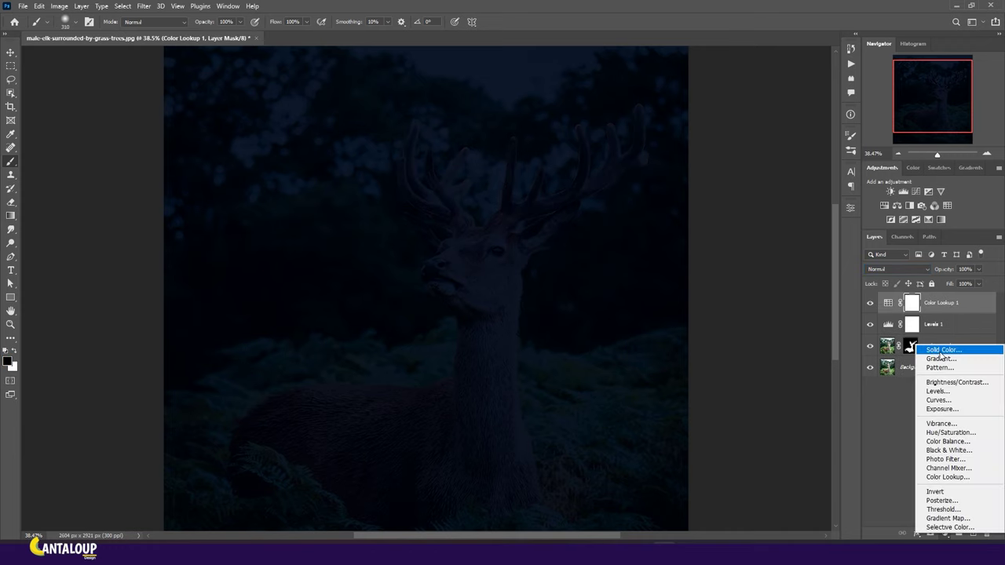
pyautogui.click(943, 350)
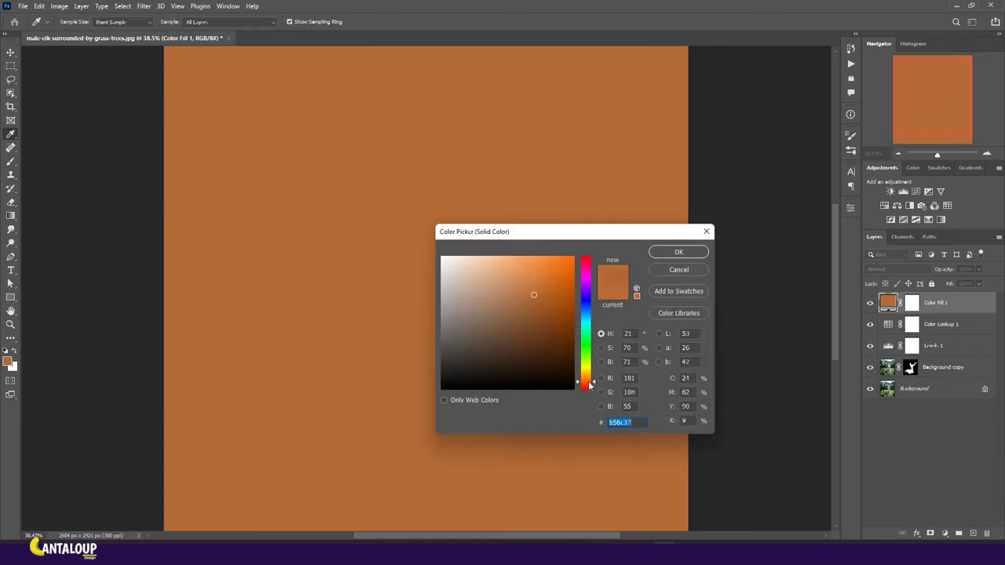
pyautogui.moveTo(590, 385); pyautogui.dragTo(590, 371)
pyautogui.click(504, 297)
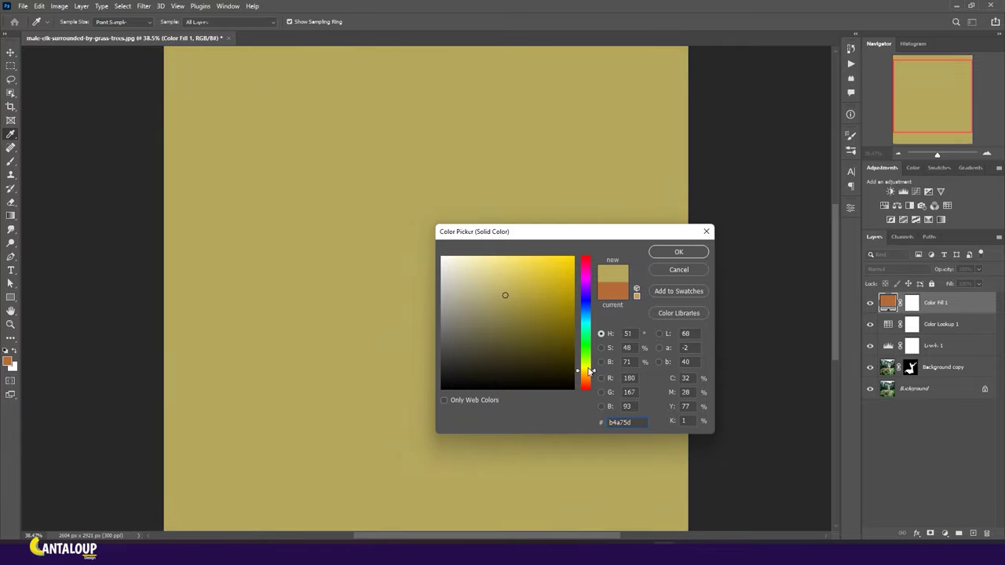
pyautogui.moveTo(590, 370); pyautogui.dragTo(590, 374)
pyautogui.moveTo(548, 281); pyautogui.dragTo(550, 270)
pyautogui.click(679, 251)
# - Set the gold fill to Color Dodge and replace its mask with the Alpha 1 antler selection
pyautogui.click(895, 268)
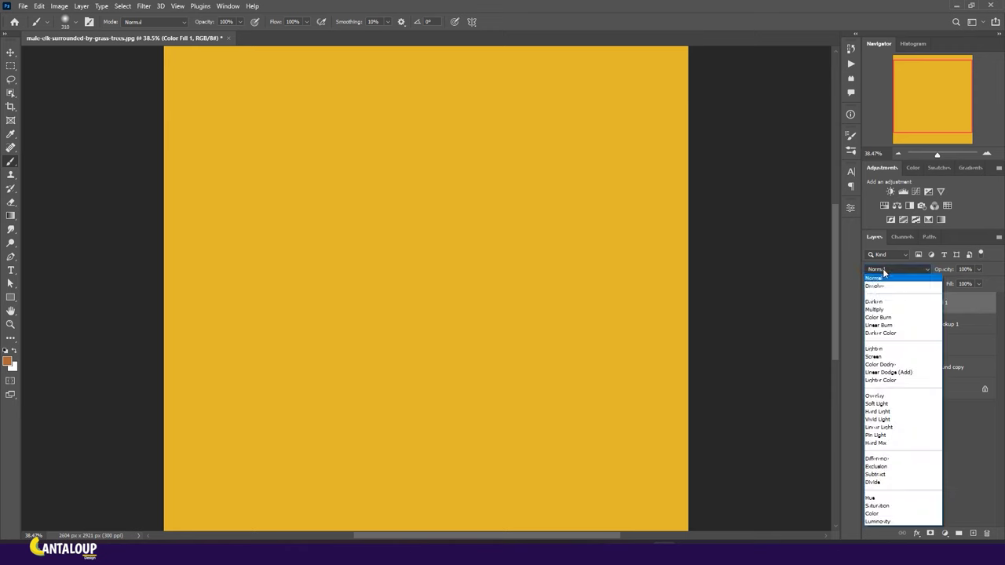
pyautogui.click(883, 361)
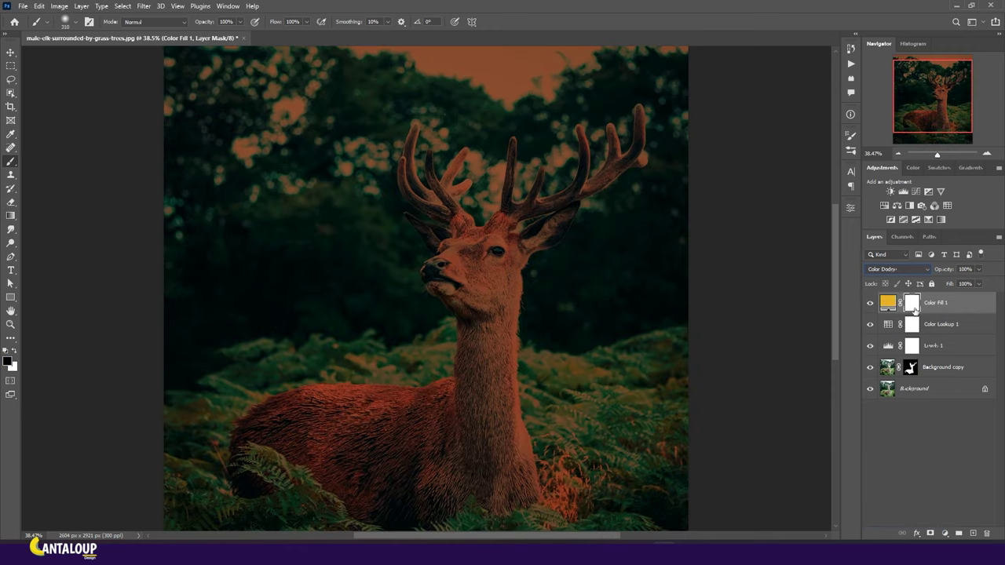
pyautogui.click(902, 236)
pyautogui.keyDown('ctrl'); pyautogui.click(882, 354); pyautogui.keyUp('ctrl')
pyautogui.press('Delete')
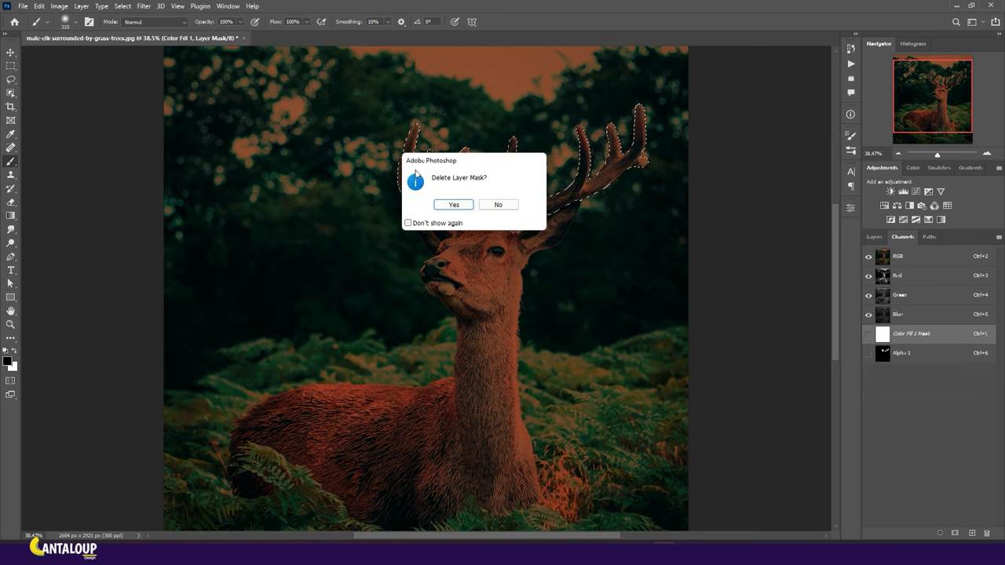
pyautogui.press('Return')
pyautogui.click(874, 236)
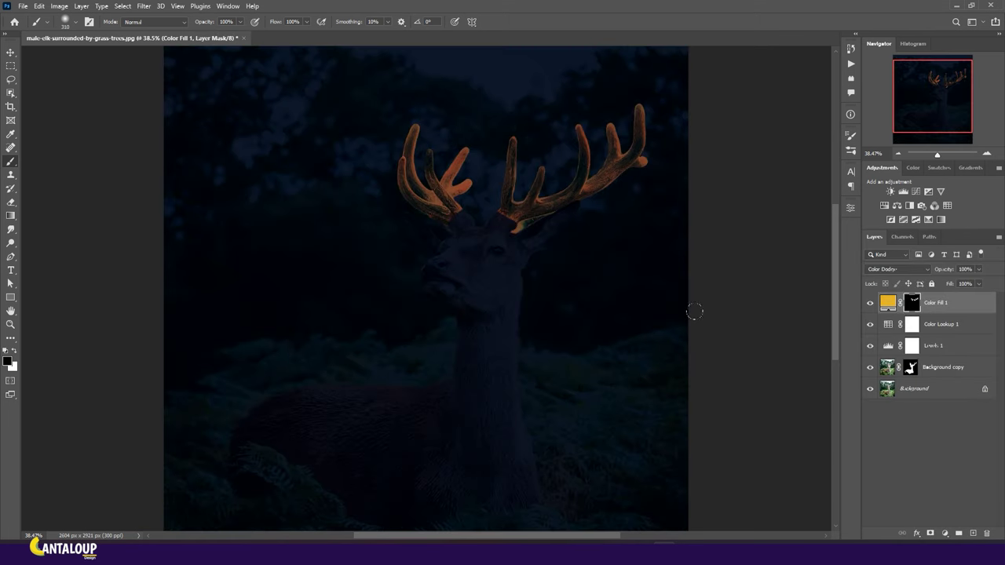
# - Change Color Fill 1's colour from orange toward a yellower tone
pyautogui.doubleClick(887, 303)
pyautogui.moveTo(486, 228); pyautogui.dragTo(454, 303)
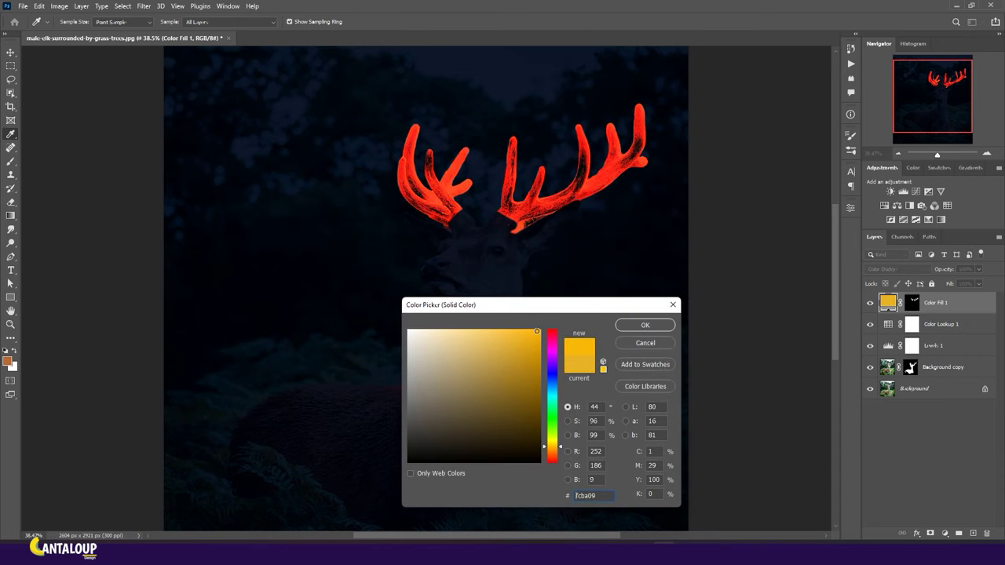
pyautogui.moveTo(537, 332); pyautogui.dragTo(507, 332)
pyautogui.moveTo(552, 454); pyautogui.dragTo(558, 444)
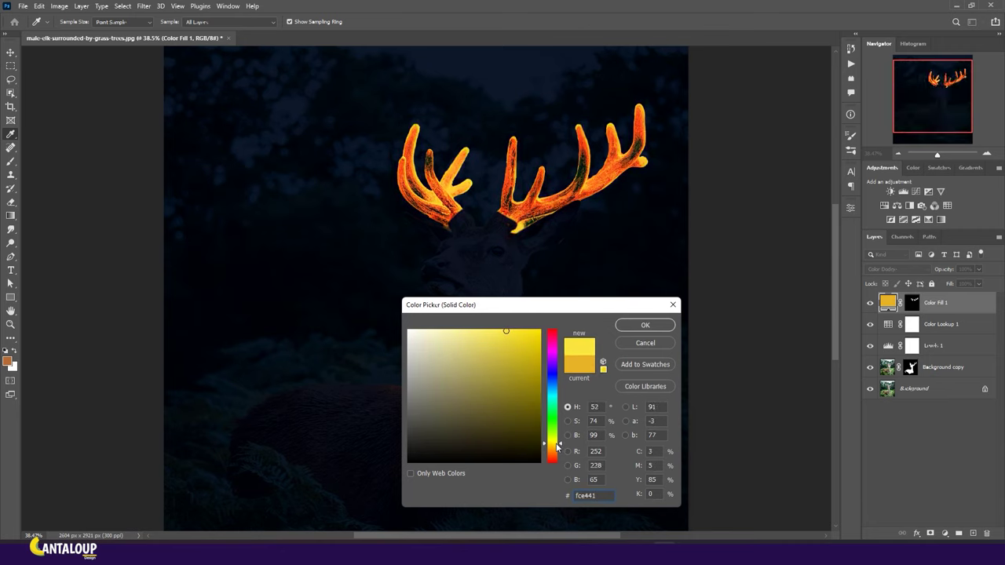
pyautogui.moveTo(558, 444); pyautogui.dragTo(556, 446)
pyautogui.click(645, 325)
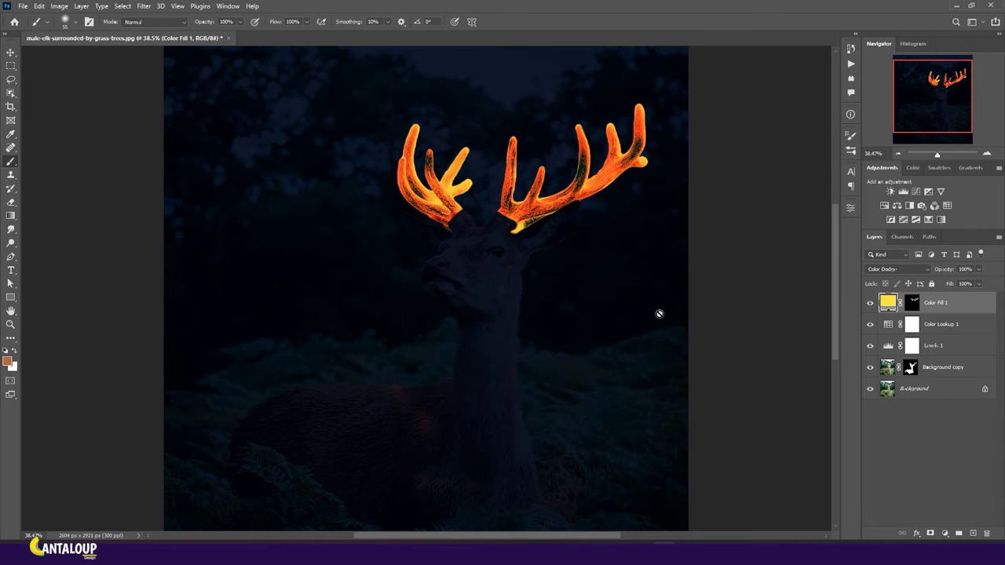
# - Keep Color Dodge, brighten the fill to yellow fbe33f, and toggle the antler mask off and on
pyautogui.scroll(-2, 578, 199)
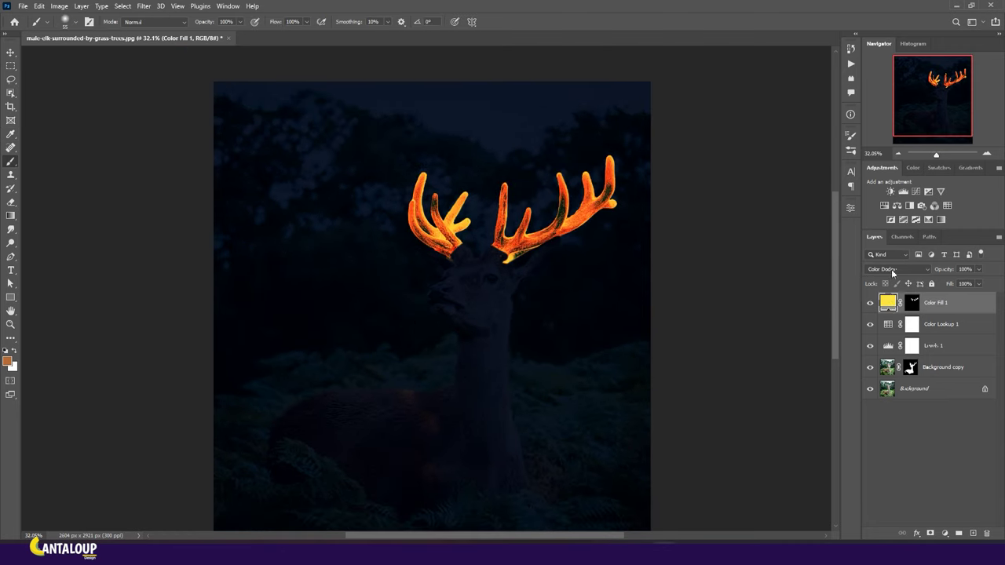
pyautogui.click(892, 273)
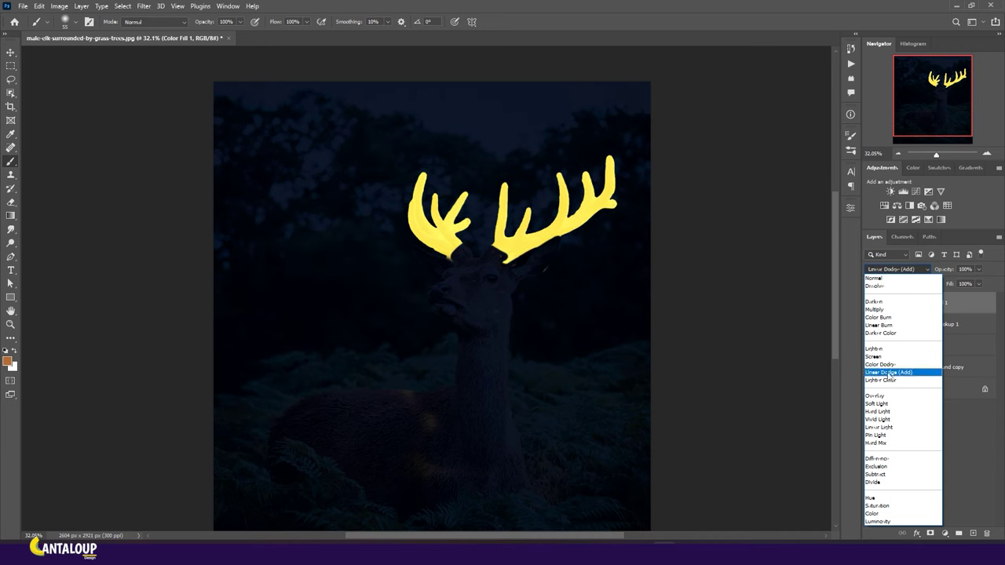
pyautogui.click(879, 364)
pyautogui.doubleClick(887, 301)
pyautogui.moveTo(509, 342); pyautogui.dragTo(507, 330)
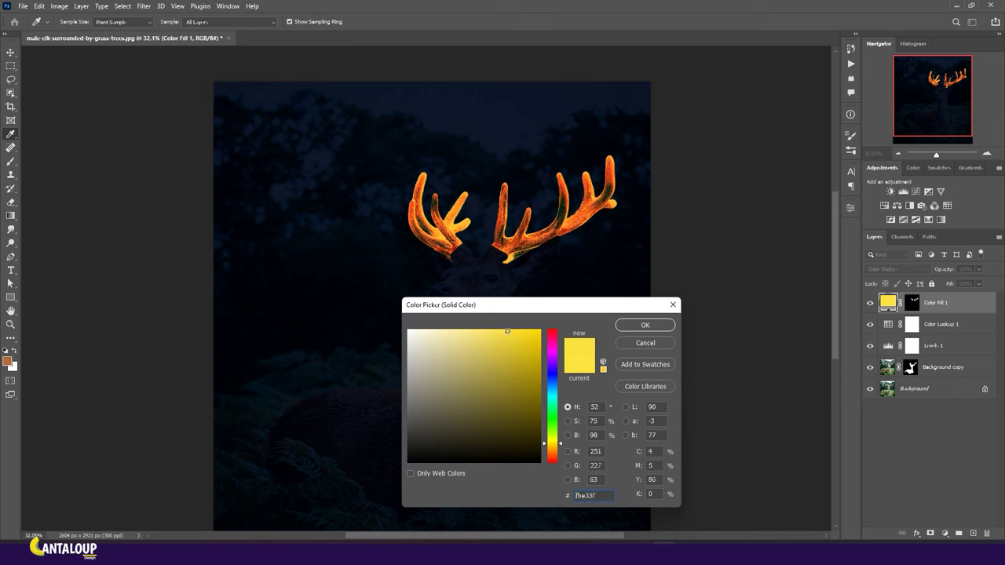
pyautogui.click(638, 326)
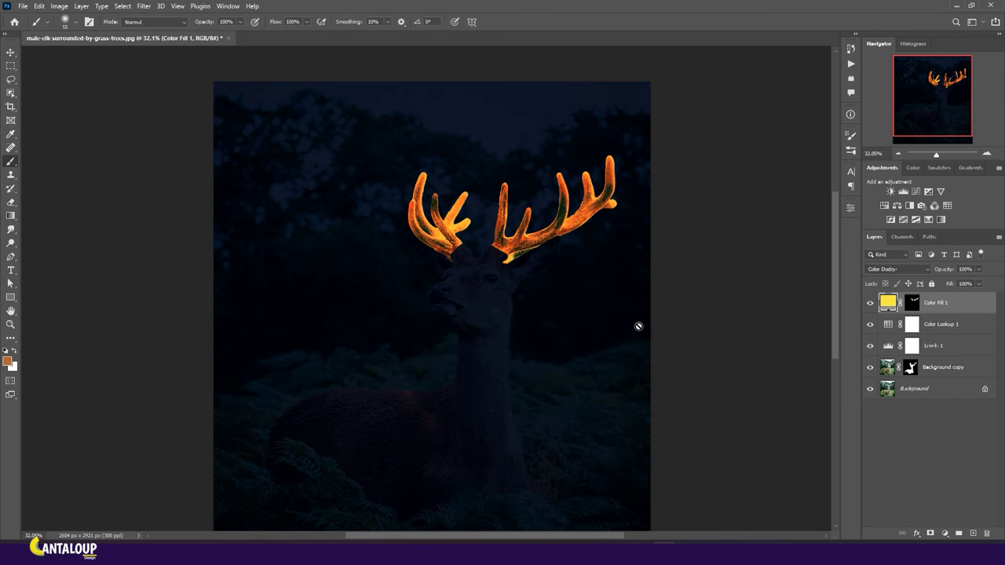
pyautogui.keyDown('shift'); pyautogui.click(912, 304); pyautogui.keyUp('shift')
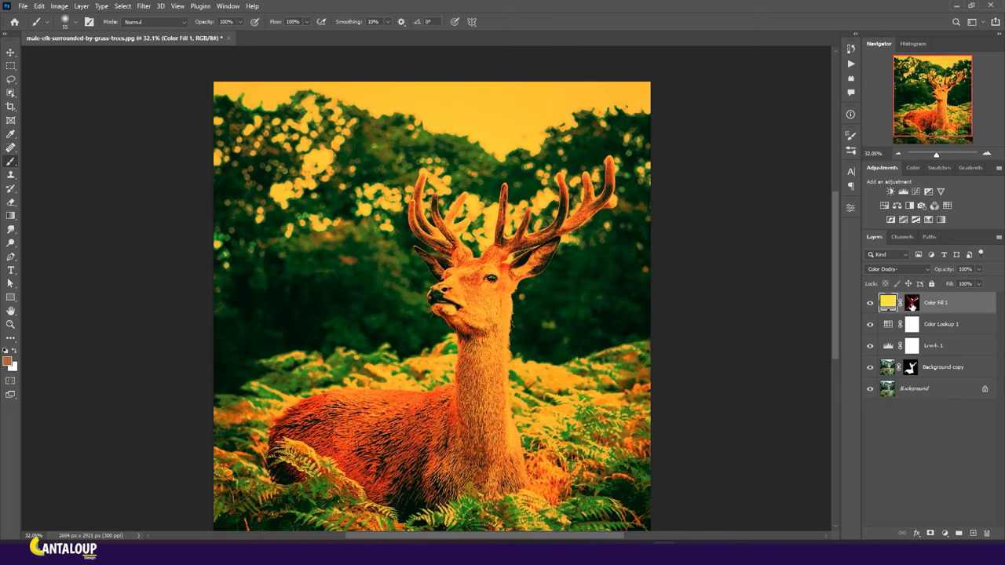
pyautogui.keyDown('shift'); pyautogui.click(912, 304); pyautogui.keyUp('shift')
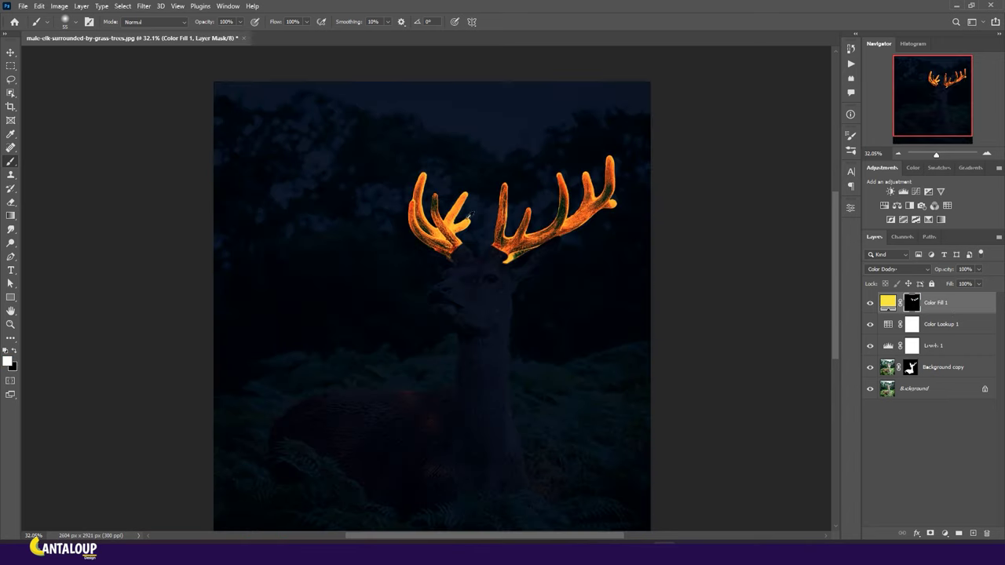
# - Set up a fine black brush at full opacity and full flow
pyautogui.scroll(5, 470, 213)
pyautogui.press(']')
pyautogui.press(']')
pyautogui.press(']')
pyautogui.press('x')
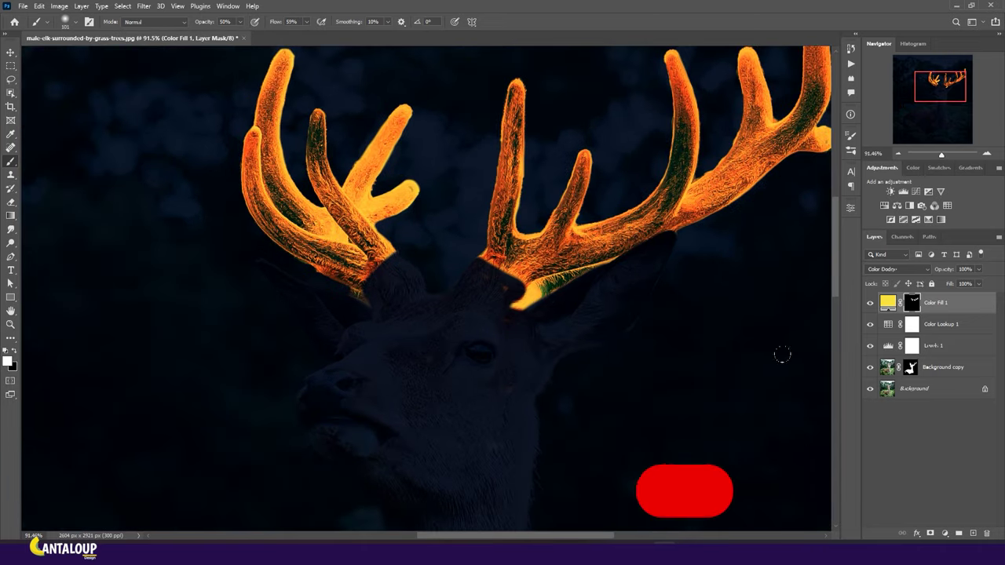
pyautogui.press('[')
pyautogui.press('[')
pyautogui.press('[')
pyautogui.press('0')
pyautogui.hotkey('shift', '0')
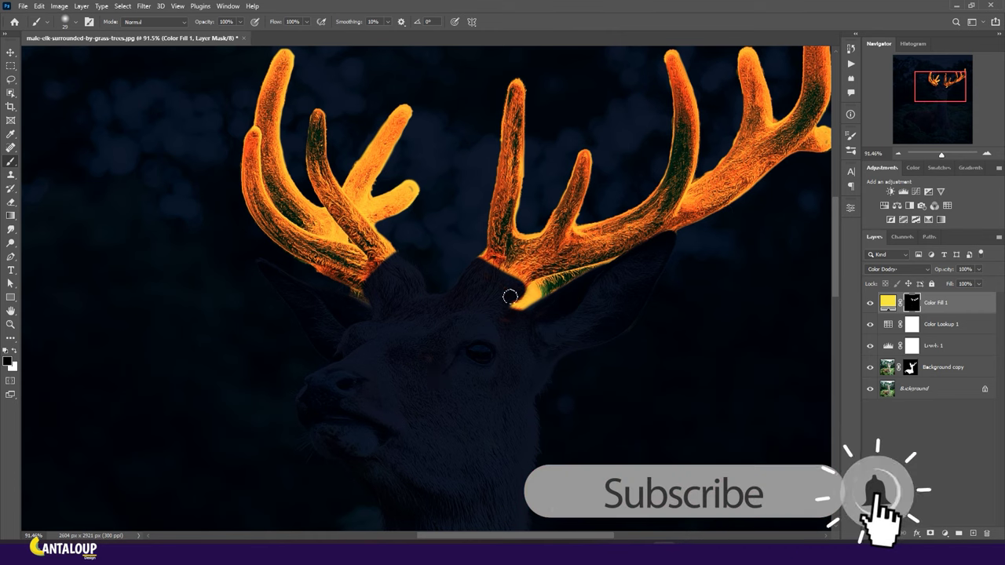
# - Load the antler mask as a selection and switch to the Lasso in Add to selection mode
pyautogui.scroll(-5, 444, 334)
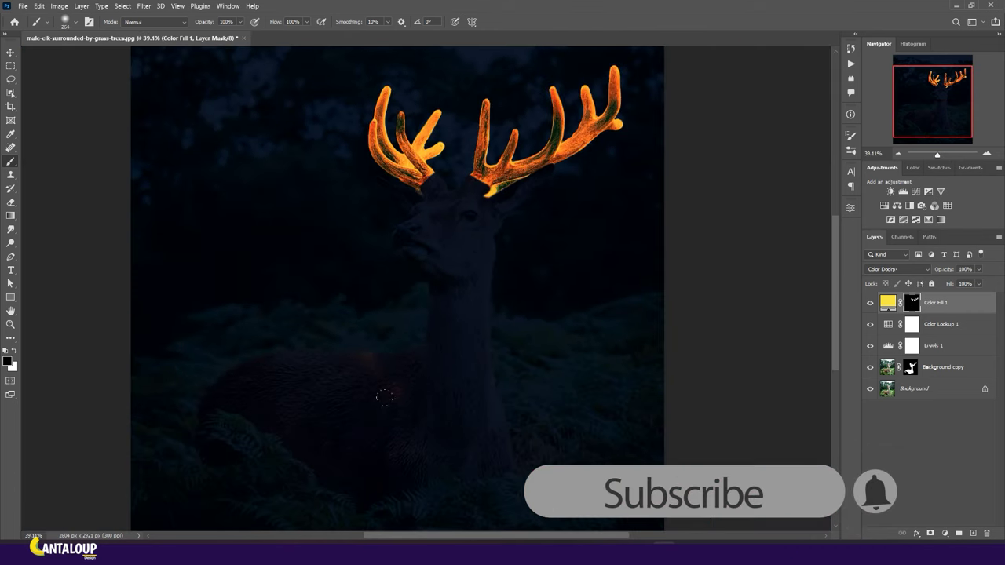
pyautogui.scroll(5, 502, 118)
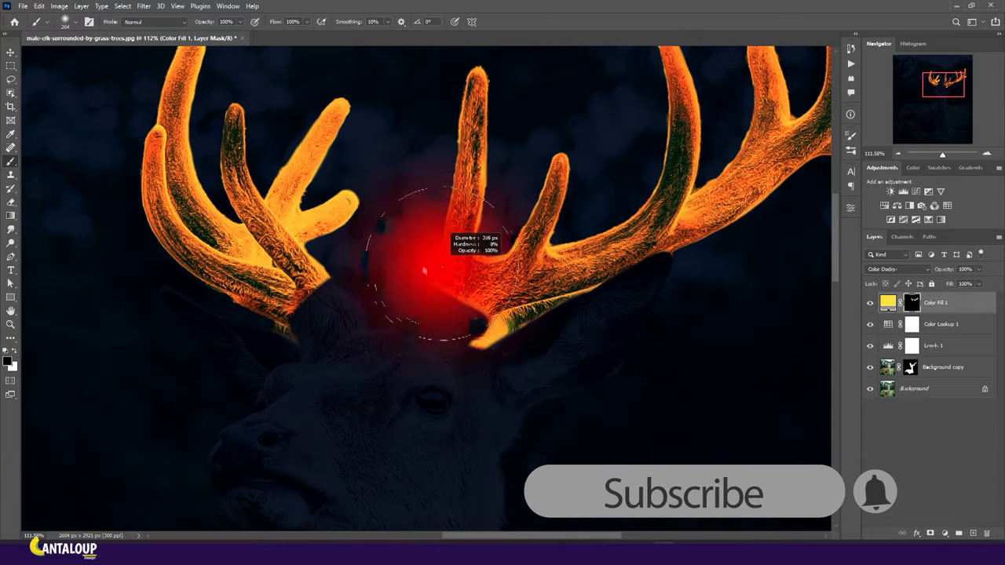
pyautogui.keyDown('ctrl'); pyautogui.click(911, 302); pyautogui.keyUp('ctrl')
pyautogui.click(11, 79)
pyautogui.press('shift')
# - Extend the antler selection with a freehand loop over the forehead, then load the deer's outline
pyautogui.moveTo(434, 283); pyautogui.dragTo(412, 318)
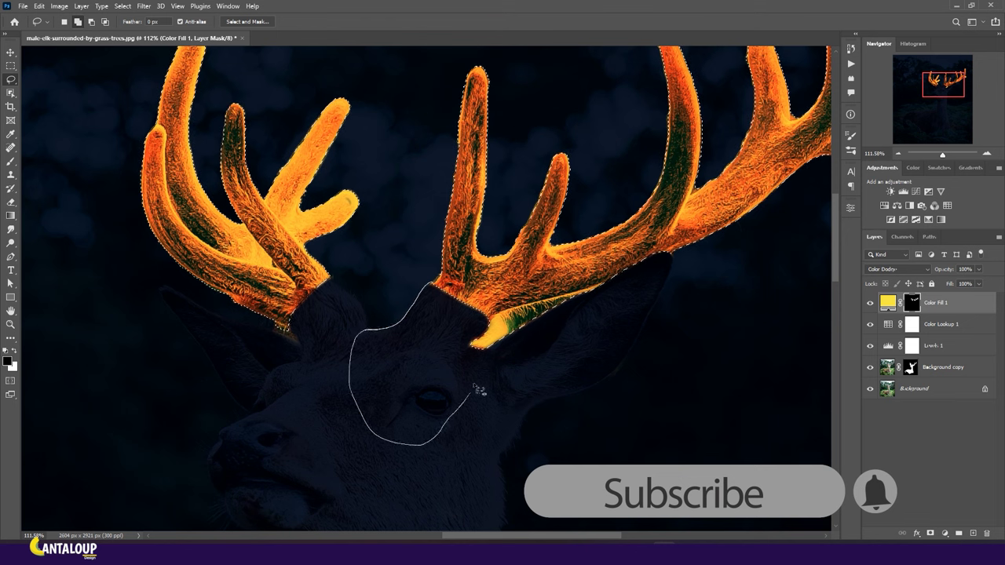
pyautogui.moveTo(488, 357); pyautogui.dragTo(414, 317)
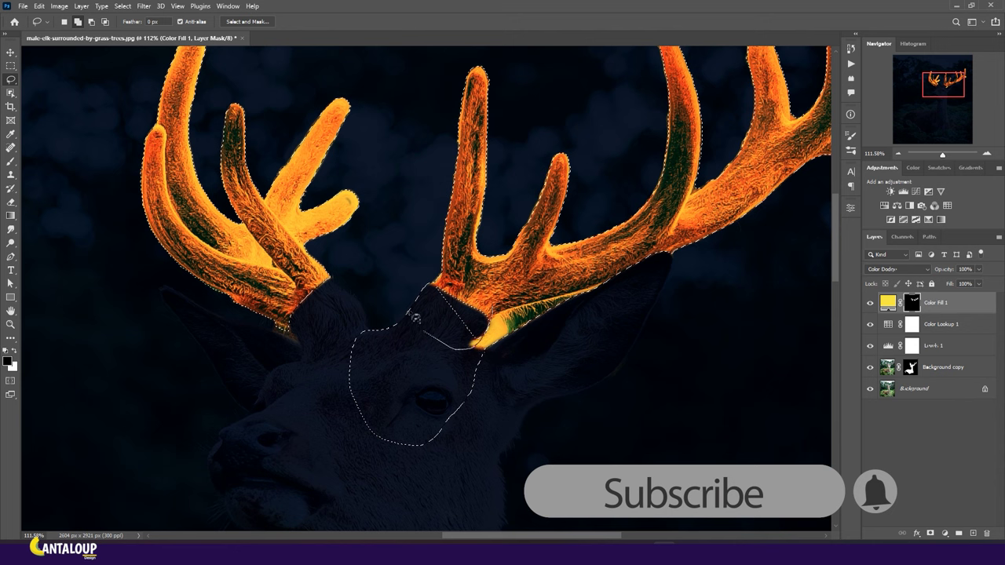
pyautogui.moveTo(489, 357); pyautogui.dragTo(433, 283)
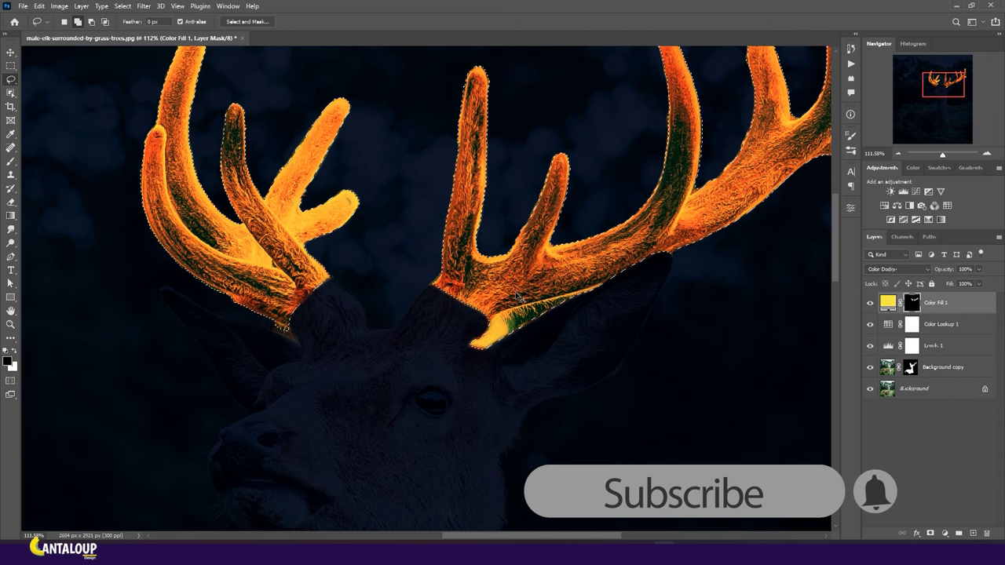
pyautogui.keyDown('ctrl'); pyautogui.click(910, 369); pyautogui.keyUp('ctrl')
# - Paint white glow onto the right antler base on the Color Fill 1 mask
pyautogui.press('b')
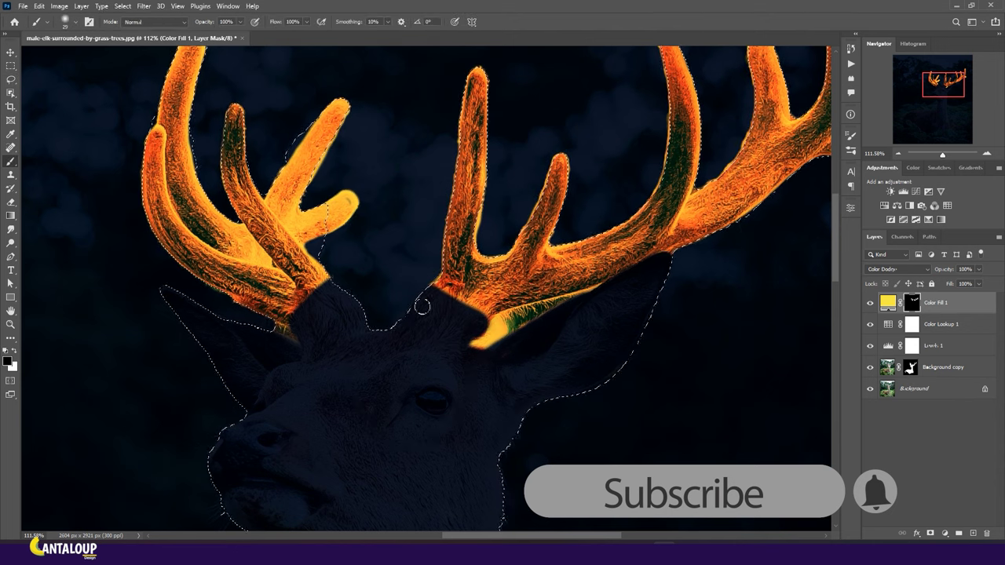
pyautogui.scroll(2, 415, 307)
pyautogui.moveTo(453, 302); pyautogui.dragTo(427, 262)
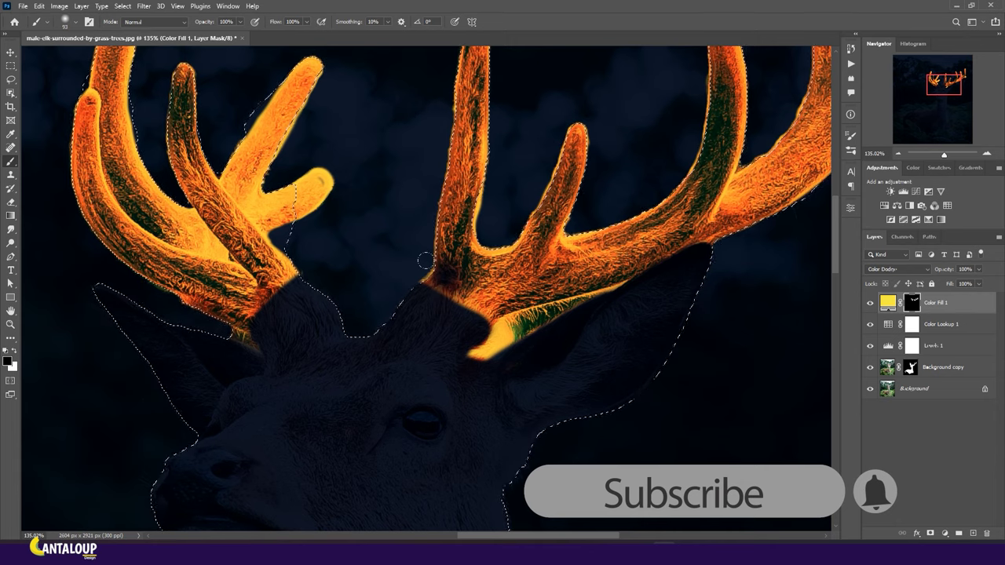
pyautogui.press('x')
pyautogui.moveTo(425, 260); pyautogui.dragTo(440, 314)
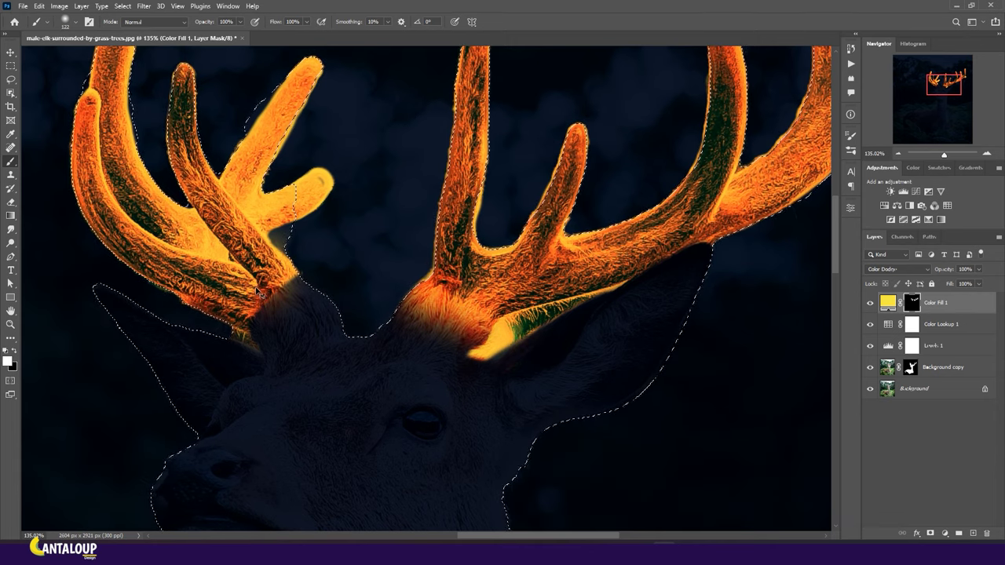
pyautogui.keyDown('ctrl'); pyautogui.click(912, 303); pyautogui.keyUp('ctrl')
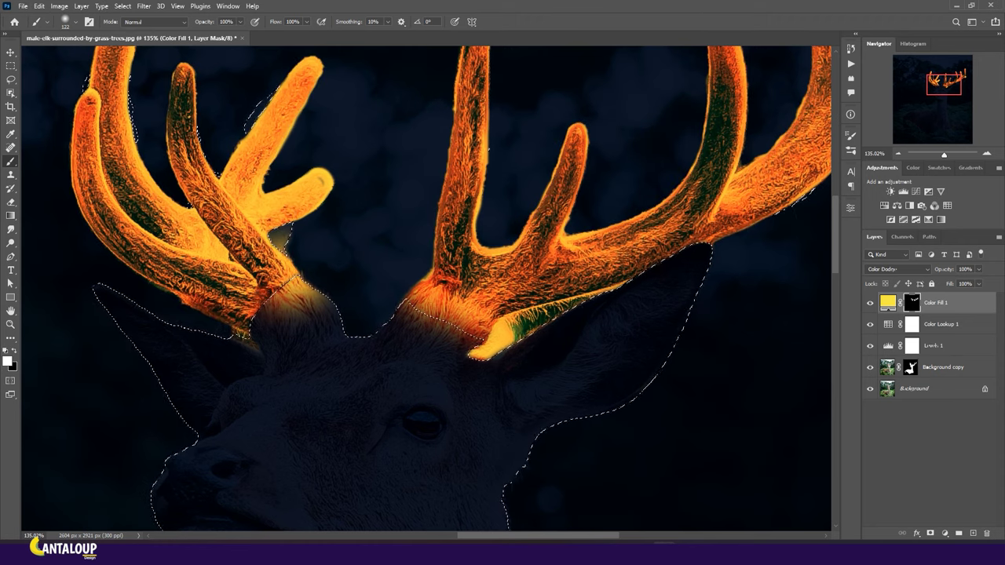
# - Lower brush opacity and flow, then paint glow onto the left antler base
pyautogui.moveTo(236, 333); pyautogui.dragTo(330, 322)
pyautogui.moveTo(206, 22); pyautogui.dragTo(165, 24)
pyautogui.moveTo(275, 21); pyautogui.dragTo(252, 21)
pyautogui.press(']')
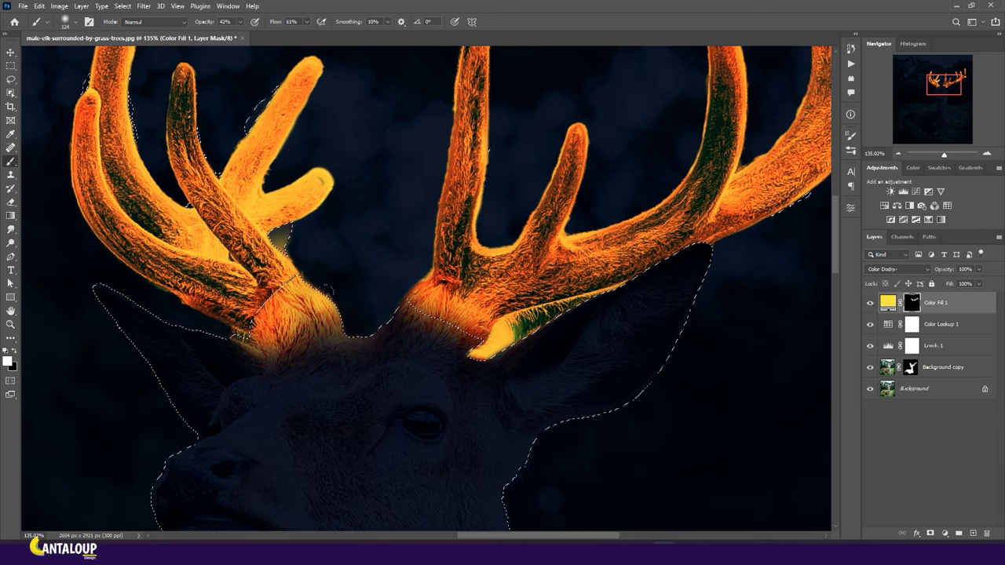
pyautogui.scroll(-3, 407, 236)
pyautogui.press('[')
pyautogui.press('[')
pyautogui.moveTo(361, 349)
pyautogui.mouseDown()
pyautogui.moveTo(408, 330)
pyautogui.moveTo(345, 385)
pyautogui.mouseUp()
pyautogui.scroll(-3, 518, 337)
pyautogui.press(']')
pyautogui.press(']')
pyautogui.press(']')
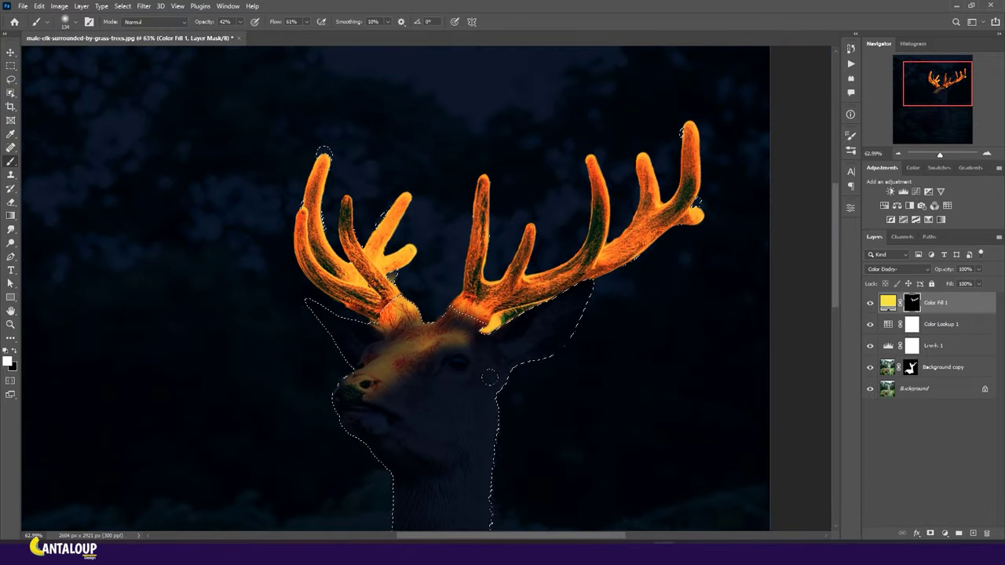
# - Undo the bad stroke, set opacity to 33, and repaint glow over forehead, ear, face and muzzle
pyautogui.hotkey('ctrl', 'z')
pyautogui.write('33')
pyautogui.moveTo(431, 359)
pyautogui.mouseDown()
pyautogui.moveTo(369, 369)
pyautogui.moveTo(377, 361)
pyautogui.mouseUp()
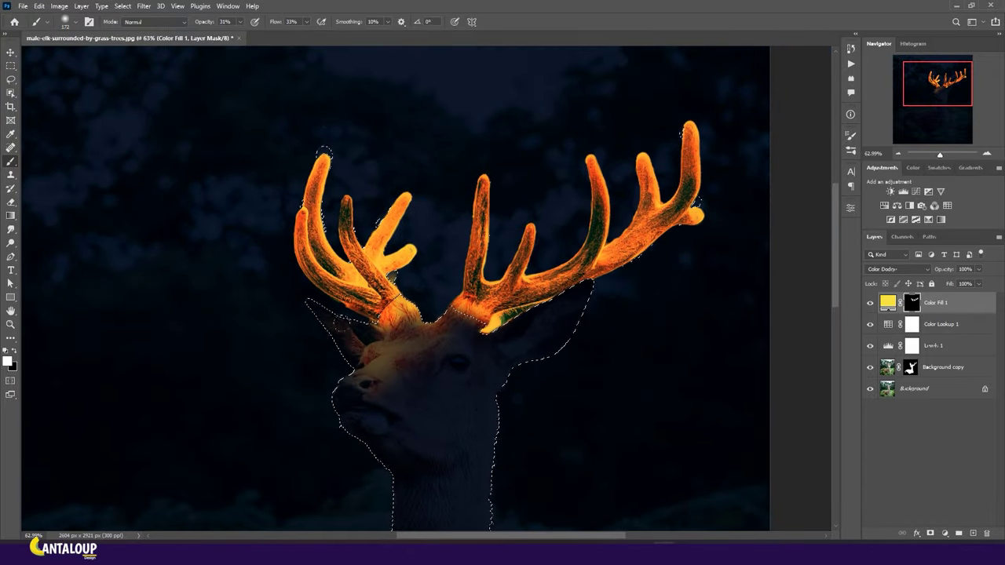
pyautogui.moveTo(468, 327); pyautogui.dragTo(558, 314)
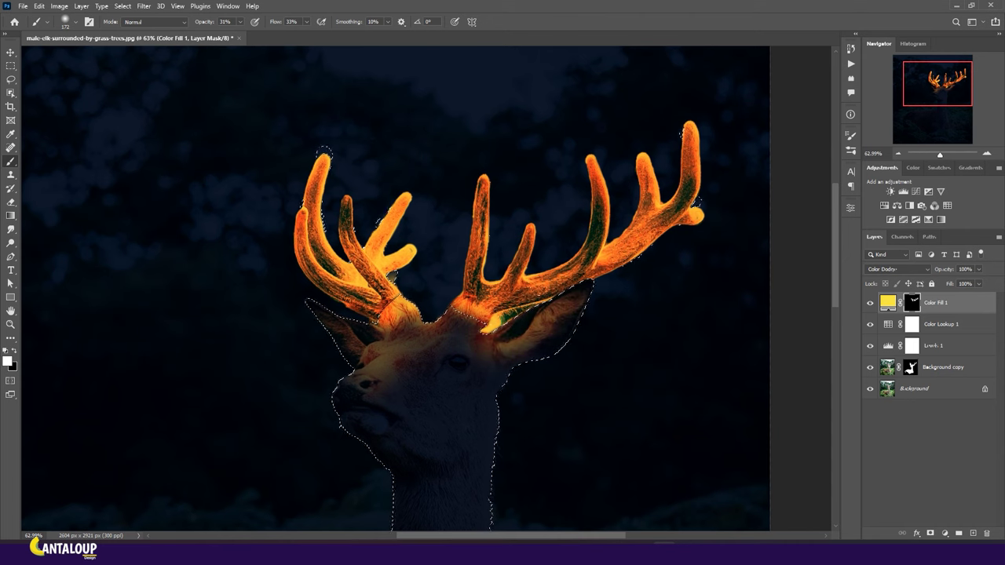
pyautogui.moveTo(471, 329)
pyautogui.mouseDown()
pyautogui.moveTo(443, 346)
pyautogui.moveTo(471, 350)
pyautogui.moveTo(396, 330)
pyautogui.moveTo(377, 369)
pyautogui.moveTo(416, 330)
pyautogui.mouseUp()
pyautogui.moveTo(285, 300)
pyautogui.mouseDown()
pyautogui.moveTo(392, 377)
pyautogui.moveTo(416, 377)
pyautogui.mouseUp()
pyautogui.moveTo(463, 346)
pyautogui.mouseDown()
pyautogui.moveTo(346, 385)
pyautogui.moveTo(420, 436)
pyautogui.mouseUp()
pyautogui.scroll(-3, 416, 431)
pyautogui.press('x')
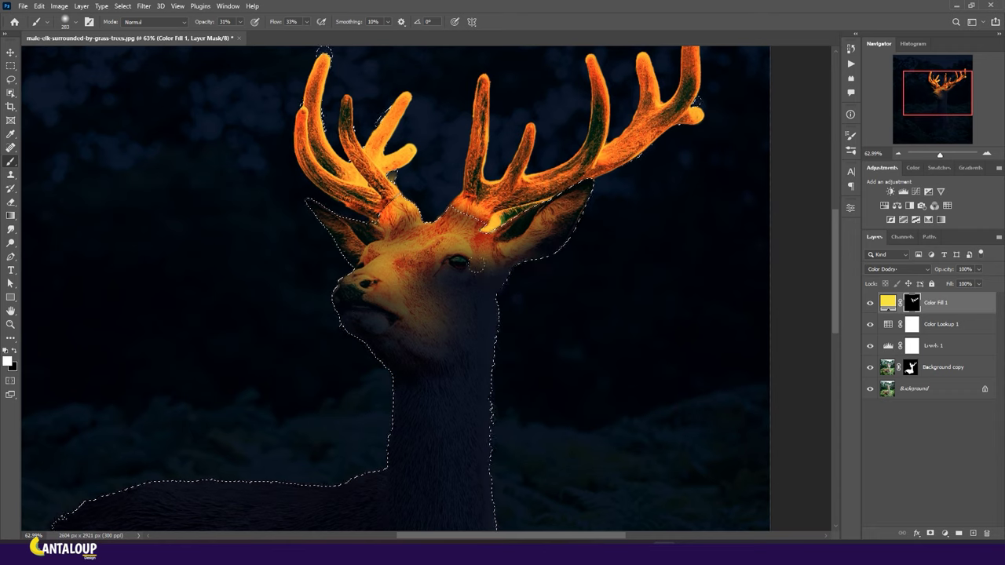
# - Paint glow over the cheek and upper neck, reducing the brush size
pyautogui.moveTo(474, 267); pyautogui.dragTo(473, 311)
pyautogui.moveTo(474, 271); pyautogui.dragTo(451, 270)
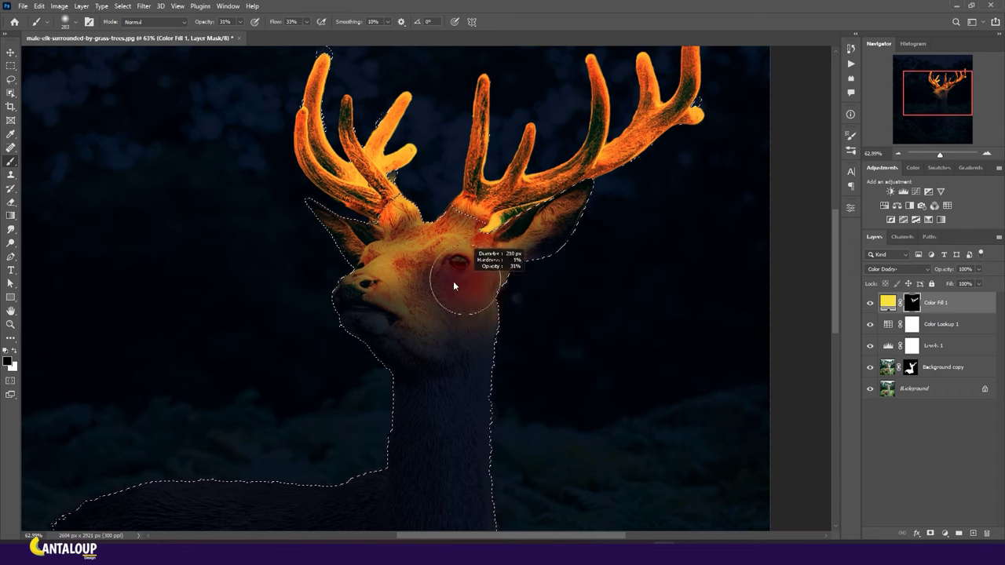
pyautogui.press('x')
pyautogui.scroll(-3, 520, 307)
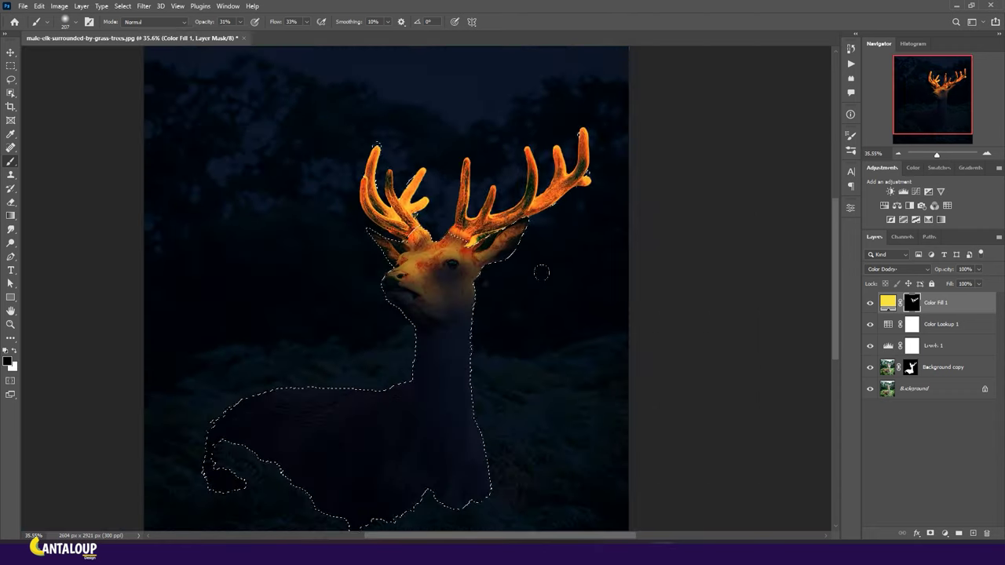
pyautogui.scroll(3, 486, 283)
pyautogui.scroll(-2, 453, 260)
pyautogui.press('x')
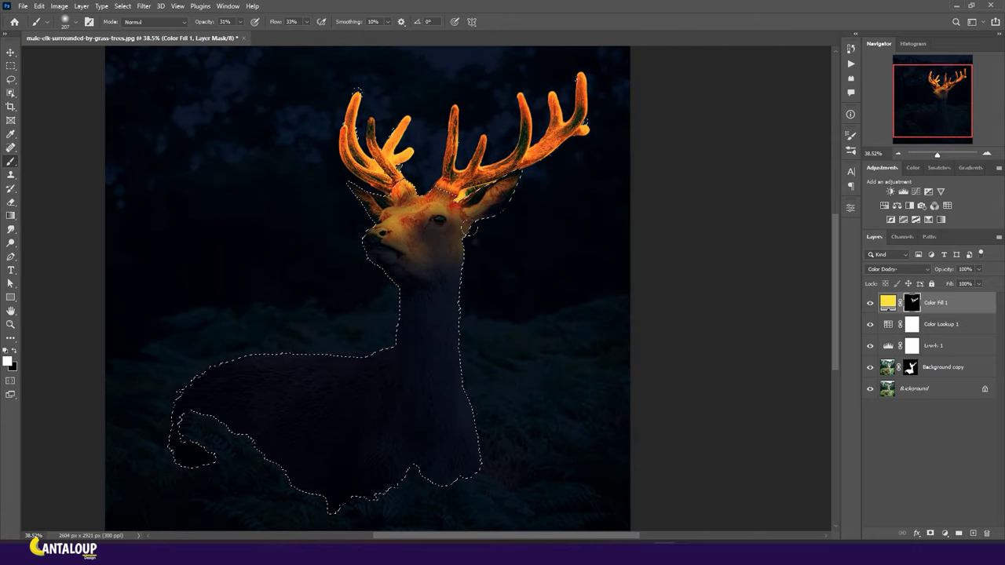
pyautogui.scroll(3, 501, 177)
pyautogui.press('x')
# - Brighten the glow on the ear and neck with a smaller white brush
pyautogui.press('[')
pyautogui.press('[')
pyautogui.press('x')
pyautogui.moveTo(487, 212); pyautogui.dragTo(462, 257)
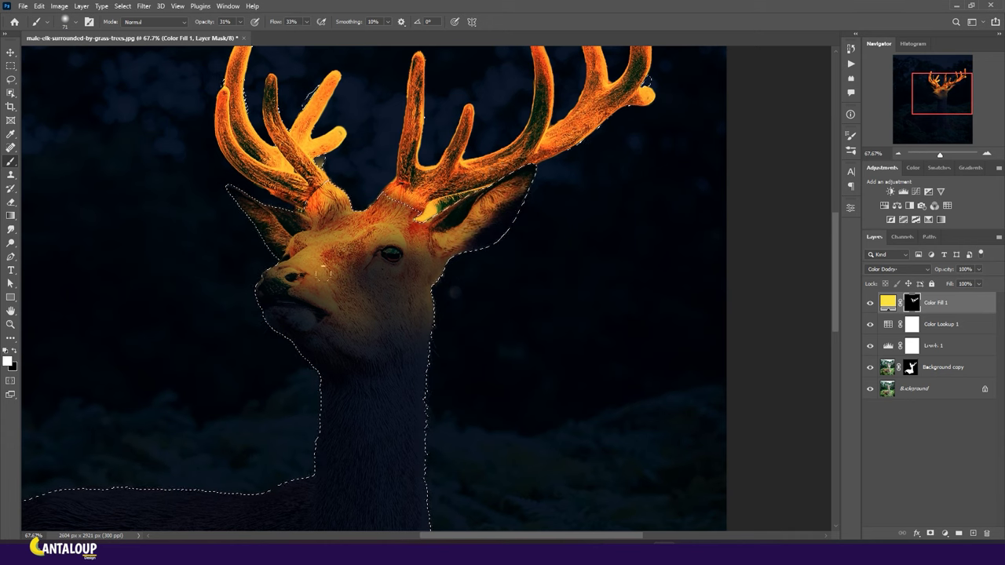
pyautogui.press('x')
pyautogui.press('x')
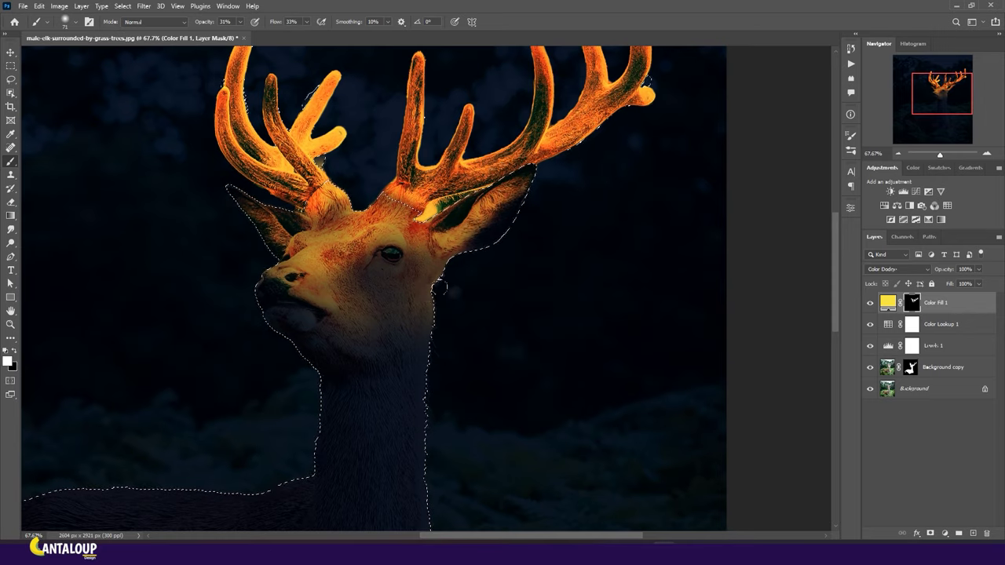
pyautogui.keyDown('alt'); pyautogui.scroll(-3, 413, 218); pyautogui.keyUp('alt')
pyautogui.keyDown('alt'); pyautogui.scroll(2, 414, 218); pyautogui.keyUp('alt')
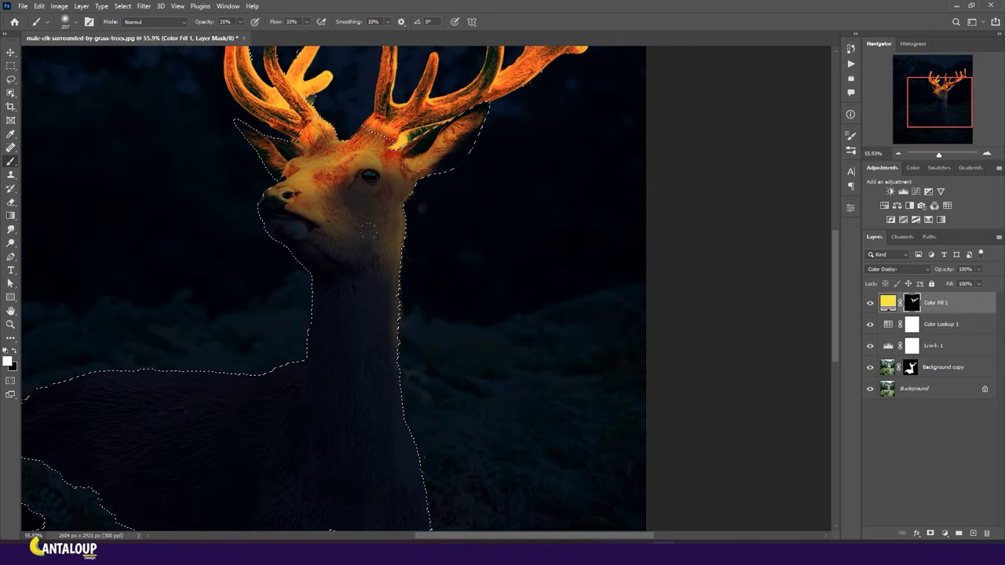
pyautogui.keyDown('alt'); pyautogui.scroll(-1, 380, 259); pyautogui.keyUp('alt')
pyautogui.keyDown('alt'); pyautogui.scroll(1, 379, 286); pyautogui.keyUp('alt')
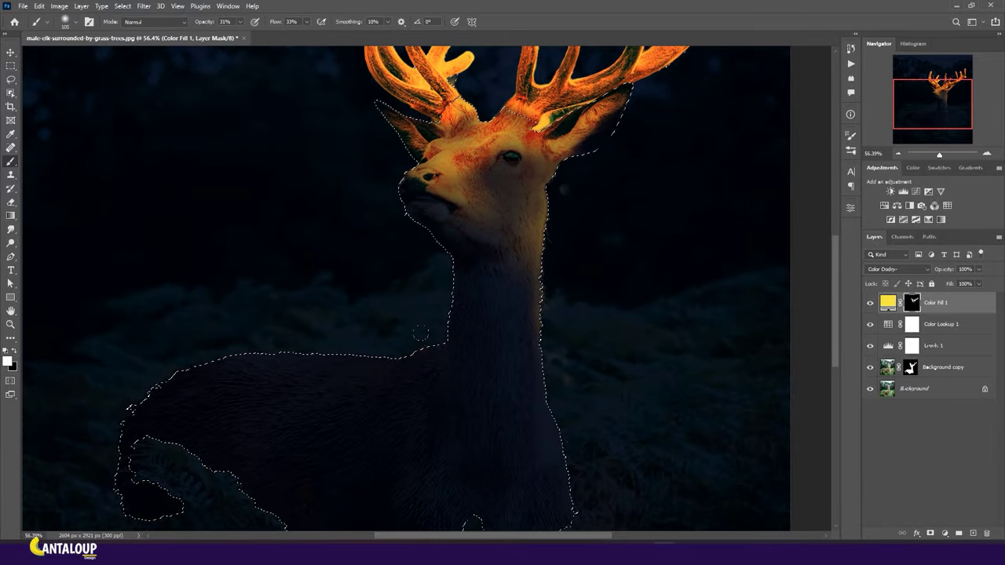
# - Set brush flow to 40% and try a glow stroke along the elk's back, undoing it
pyautogui.keyDown('alt'); pyautogui.rightClick(348, 352); pyautogui.keyUp('alt')
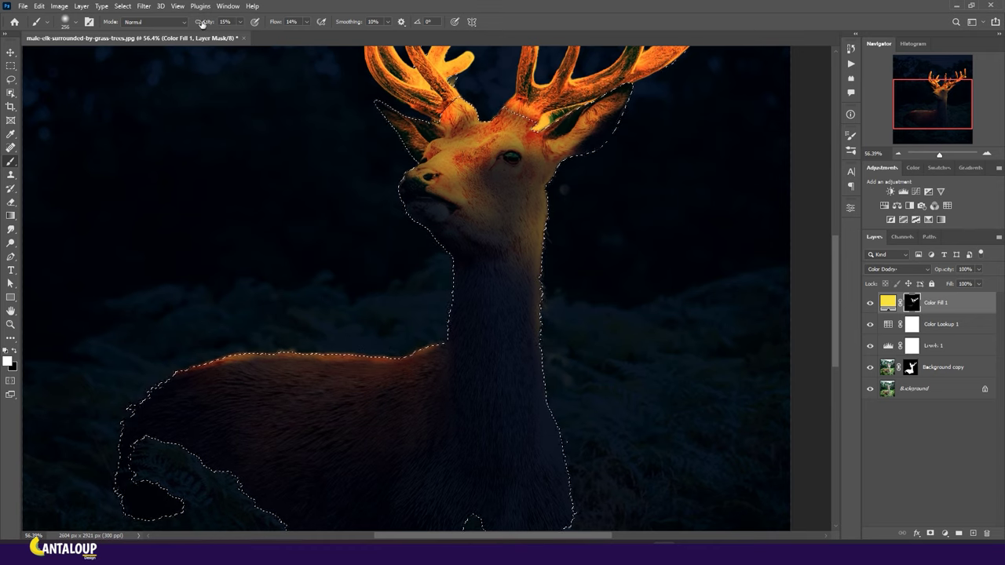
pyautogui.hotkey('shift', '4')
pyautogui.keyDown('alt'); pyautogui.rightClick(318, 358); pyautogui.keyUp('alt')
pyautogui.moveTo(430, 340); pyautogui.dragTo(259, 355)
pyautogui.hotkey('ctrl', 'z')
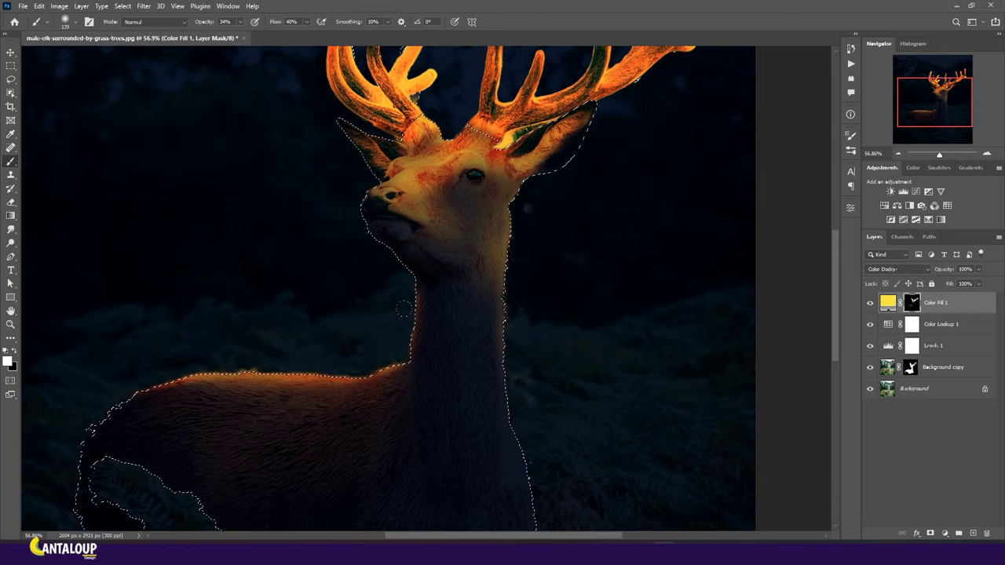
# - Resize the brush for the body and toggle the painting colour between white and black
pyautogui.scroll(-2, 463, 307)
pyautogui.press(']')
pyautogui.press(']')
pyautogui.press(']')
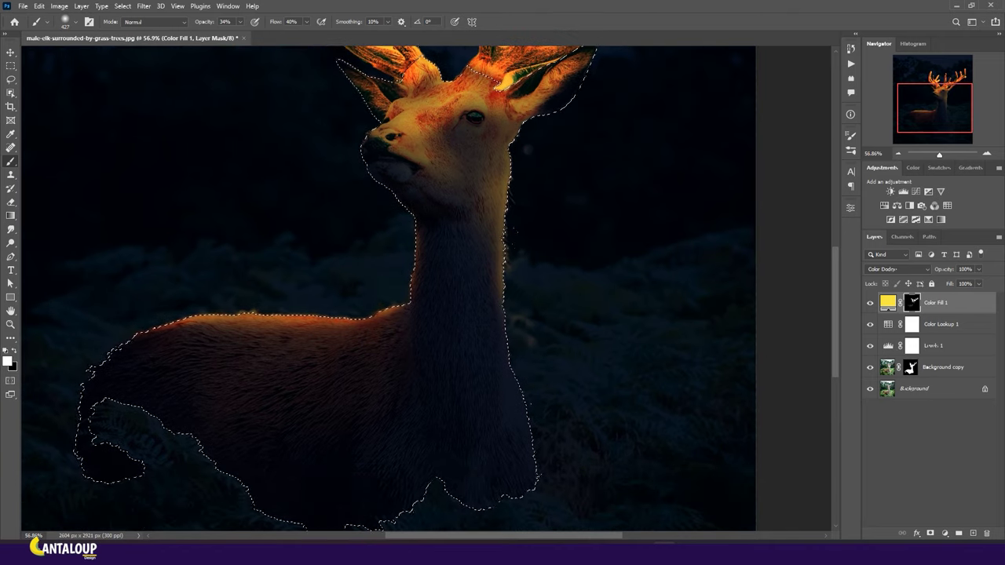
pyautogui.scroll(-3, 421, 308)
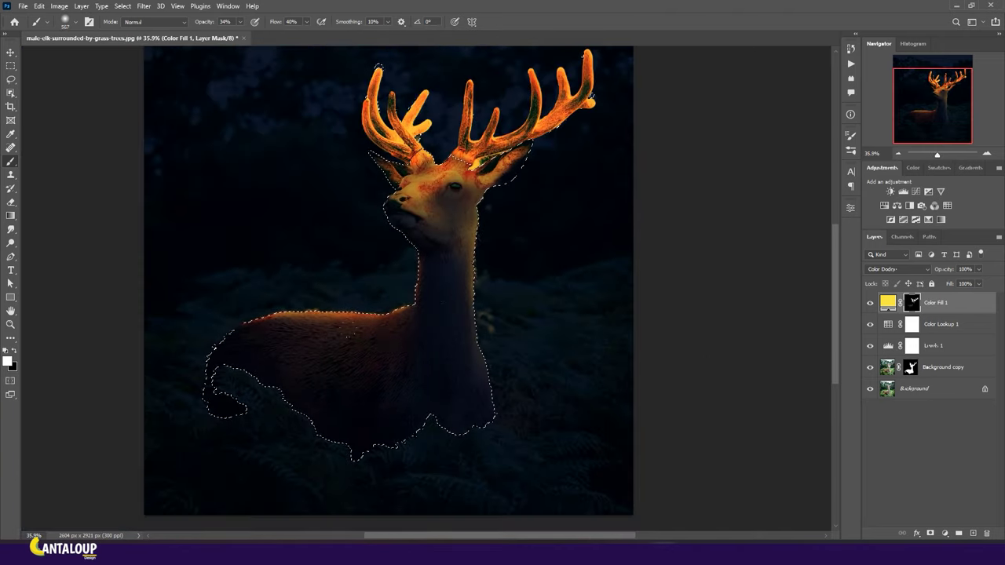
pyautogui.scroll(-2, 545, 231)
pyautogui.scroll(1, 545, 231)
pyautogui.press('[')
pyautogui.press('[')
pyautogui.press('x')
pyautogui.press('[')
pyautogui.scroll(-2, 471, 212)
pyautogui.scroll(1, 495, 202)
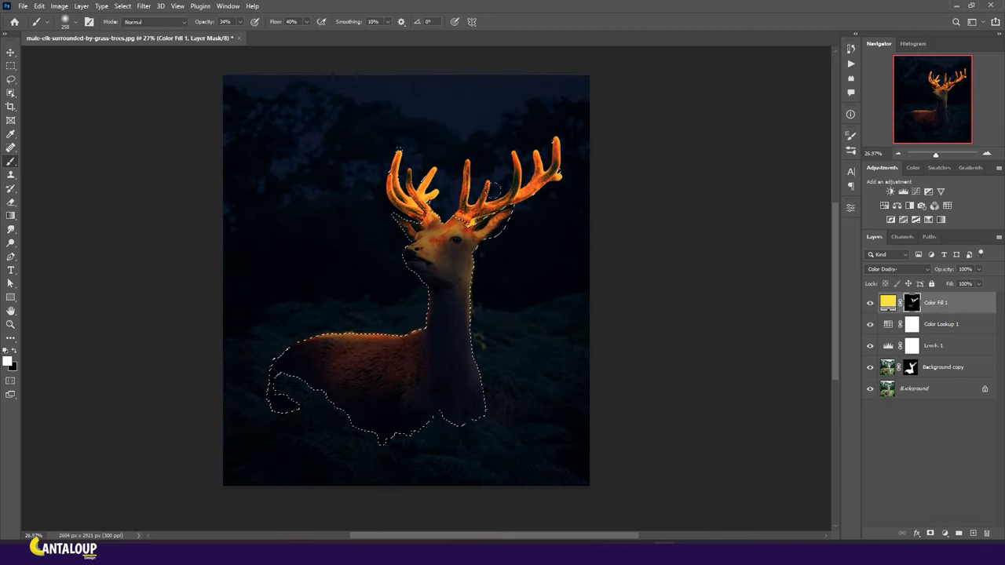
pyautogui.press('x')
pyautogui.scroll(-1, 565, 236)
pyautogui.scroll(2, 484, 207)
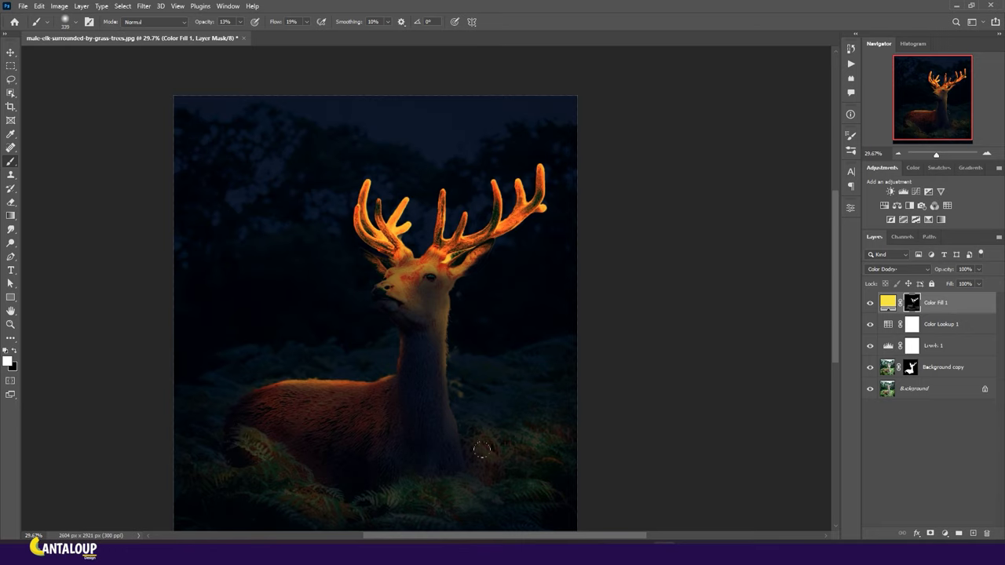
# - Resize the brush for the ferns around the elk, then load the elk's outline as a selection
pyautogui.moveTo(437, 482); pyautogui.dragTo(463, 482)
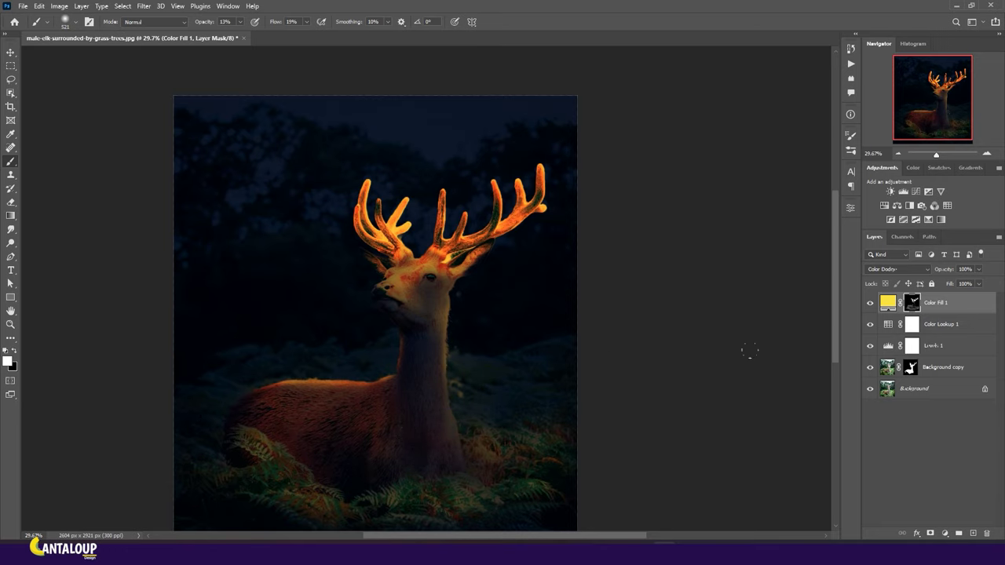
pyautogui.scroll(2, 286, 396)
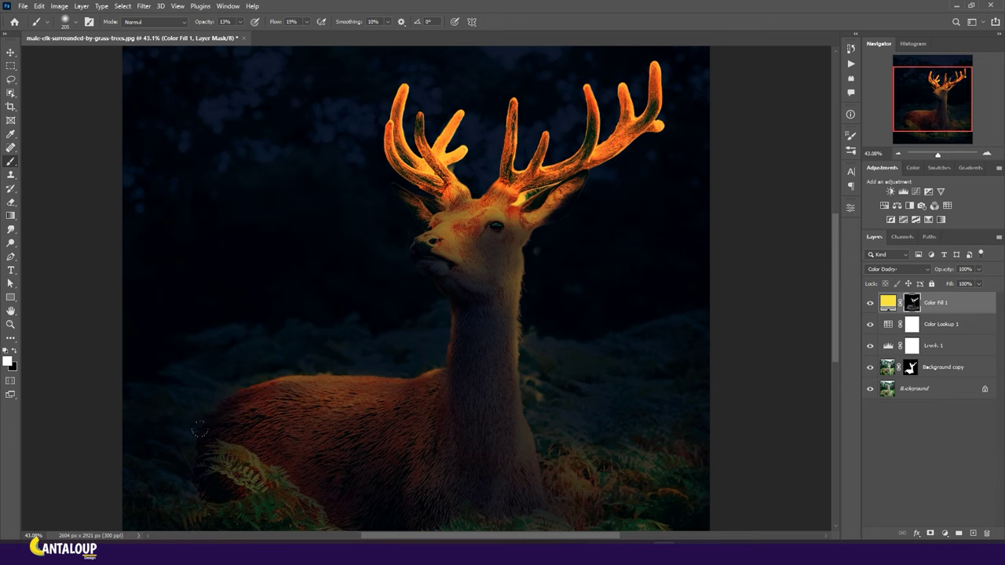
pyautogui.scroll(-3, 417, 483)
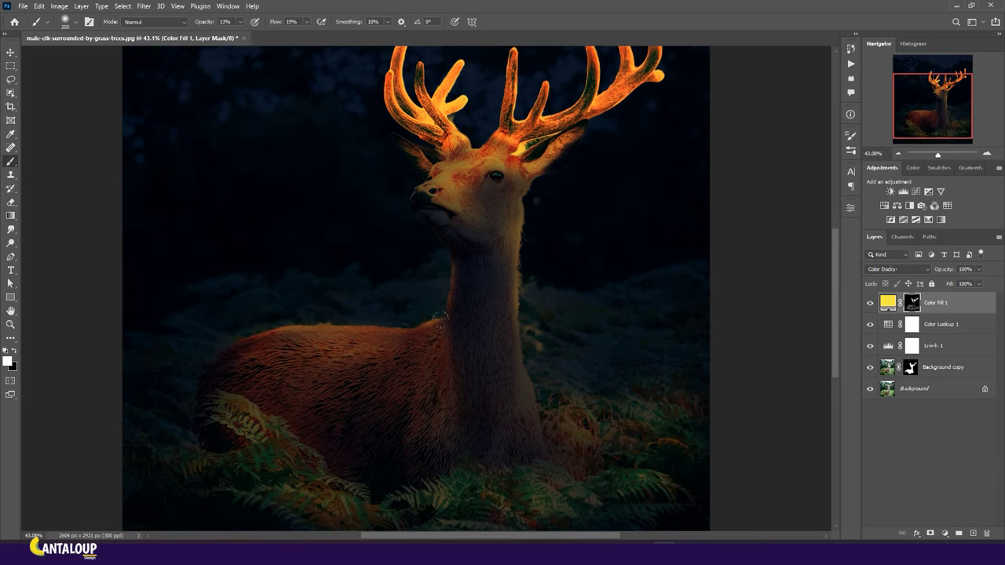
pyautogui.keyDown('ctrl'); pyautogui.click(910, 367); pyautogui.keyUp('ctrl')
# - Invert the elk selection, paint black along the neck's right edge, then deselect
pyautogui.press('x')
pyautogui.hotkey('ctrl', 'shift', 'i')
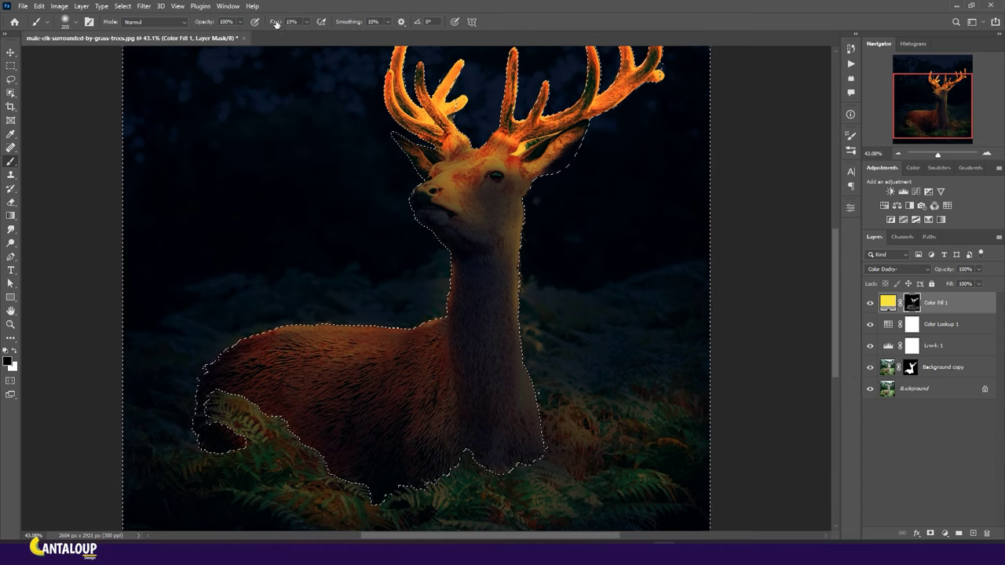
pyautogui.scroll(2, 438, 279)
pyautogui.moveTo(569, 373); pyautogui.dragTo(554, 244)
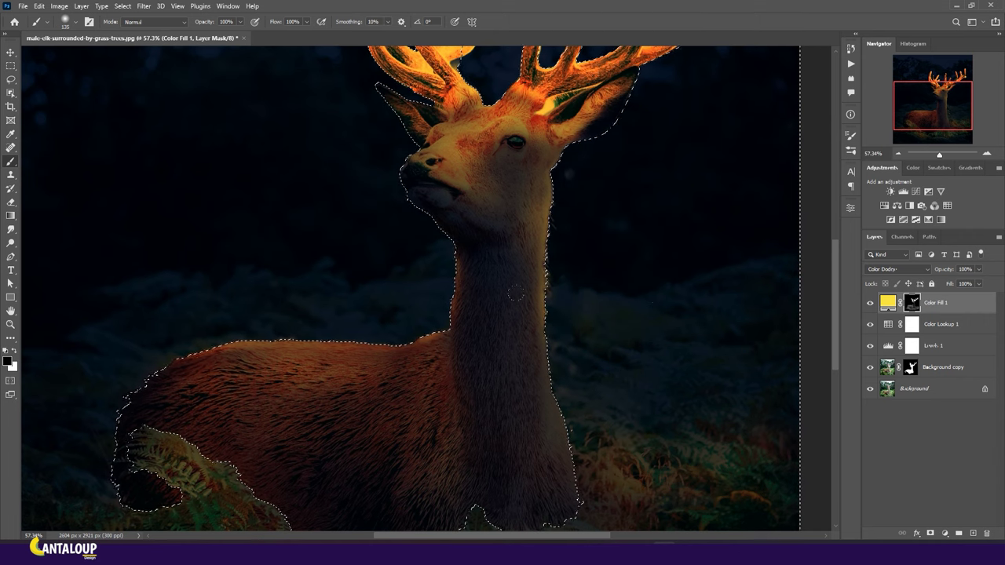
pyautogui.scroll(-3, 515, 293)
pyautogui.hotkey('ctrl', 'd')
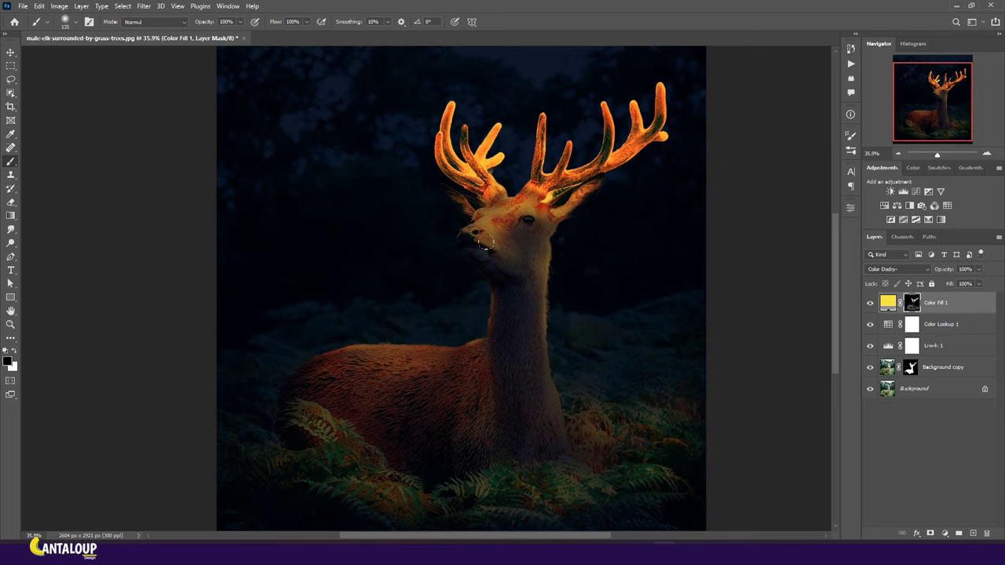
# - Re-target the Color Fill 1 mask with the Brush and zoom in on the elk
pyautogui.scroll(-2, 485, 242)
pyautogui.click(10, 52)
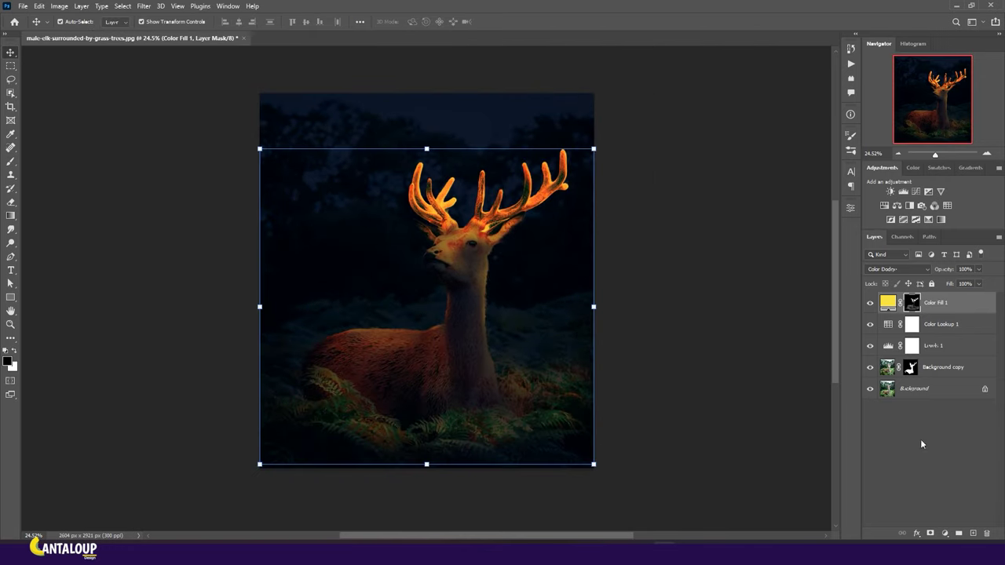
pyautogui.click(887, 303)
pyautogui.click(911, 303)
pyautogui.press('b')
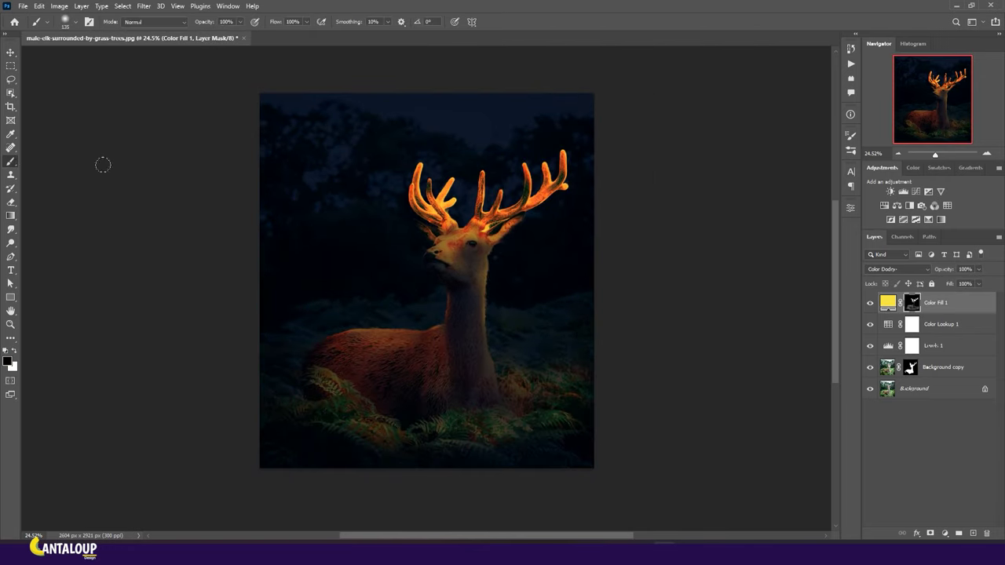
pyautogui.hotkey('ctrl', '+')
# - Load the antler selection, lower brush opacity and set flow to 71%, then deselect
pyautogui.keyDown('ctrl'); pyautogui.click(911, 303); pyautogui.keyUp('ctrl')
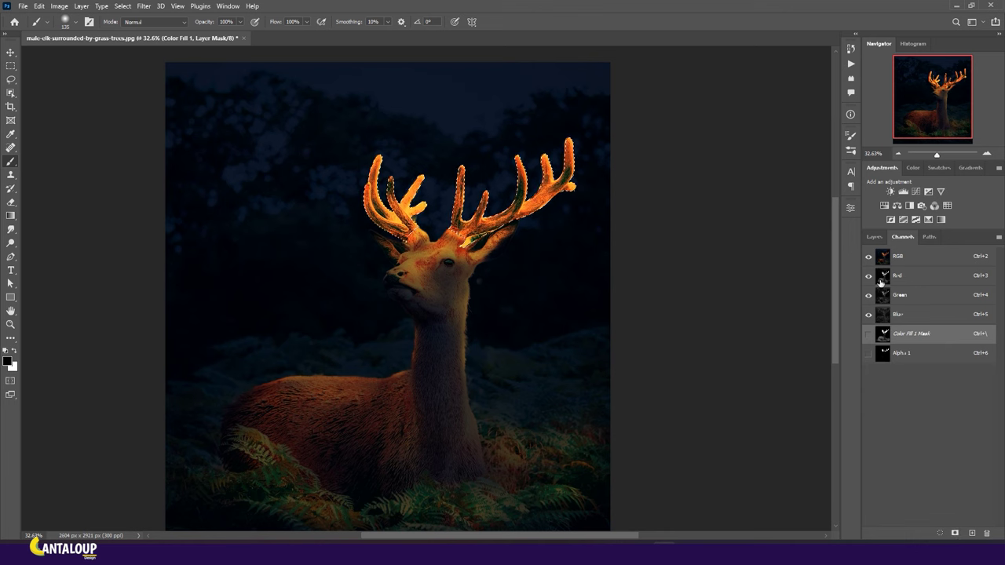
pyautogui.scroll(1, 555, 185)
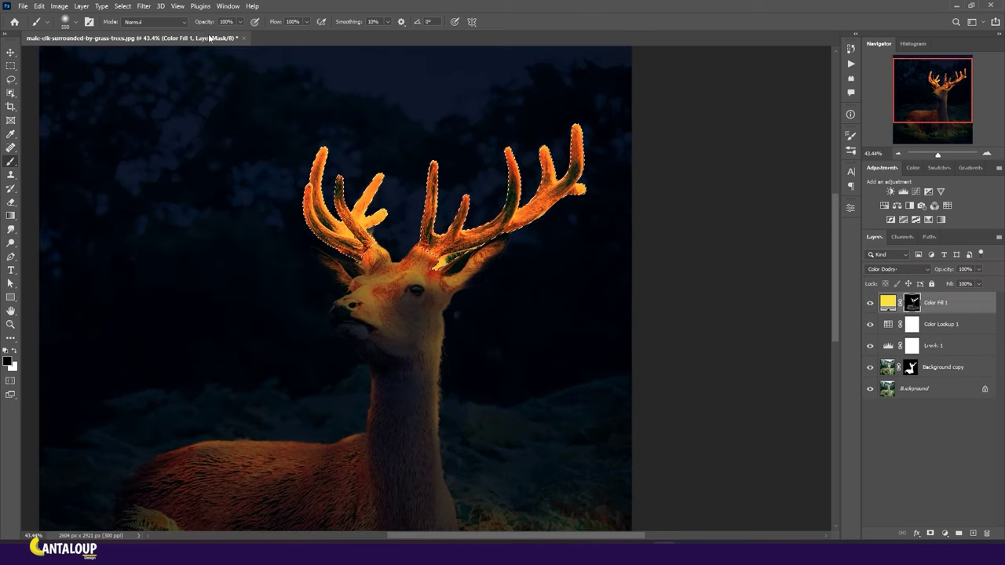
pyautogui.moveTo(174, 27); pyautogui.dragTo(170, 28)
pyautogui.moveTo(275, 21); pyautogui.dragTo(256, 24)
pyautogui.hotkey('ctrl', 'd')
# - Paint glow onto the head around the antler base and zoom out to check
pyautogui.click(446, 265)
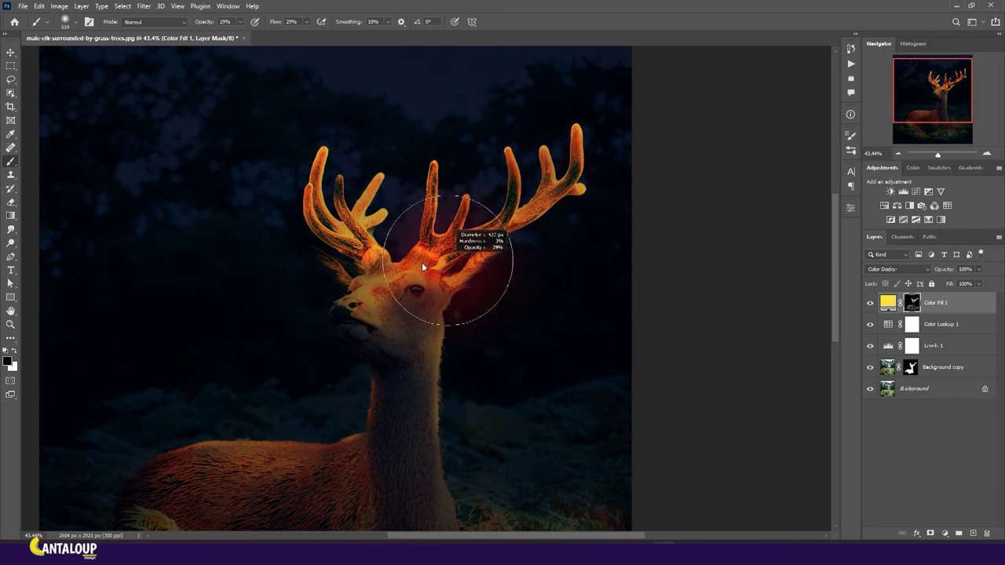
pyautogui.scroll(5, 424, 256)
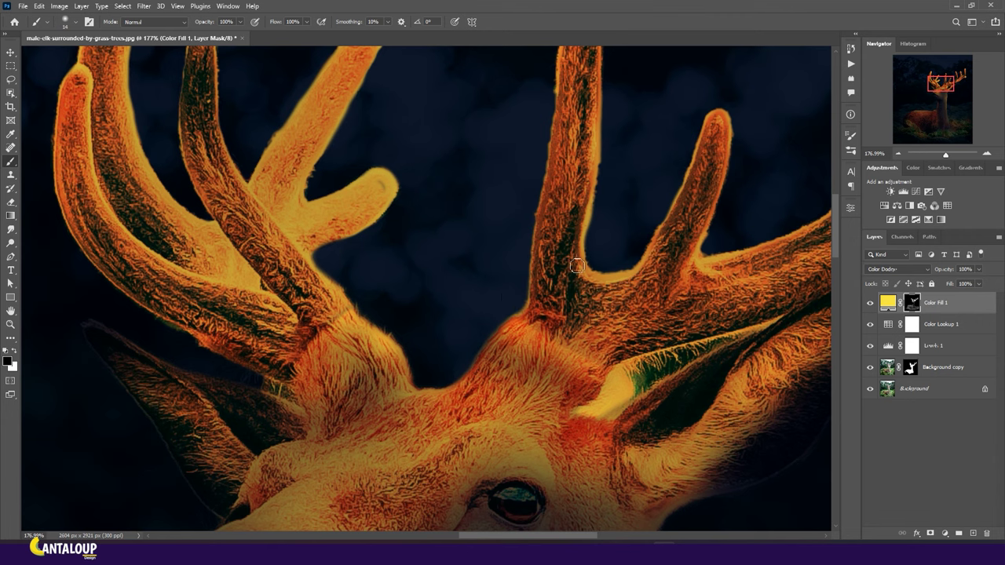
pyautogui.scroll(-3, 328, 269)
pyautogui.scroll(-3, 392, 220)
pyautogui.scroll(-2, 439, 181)
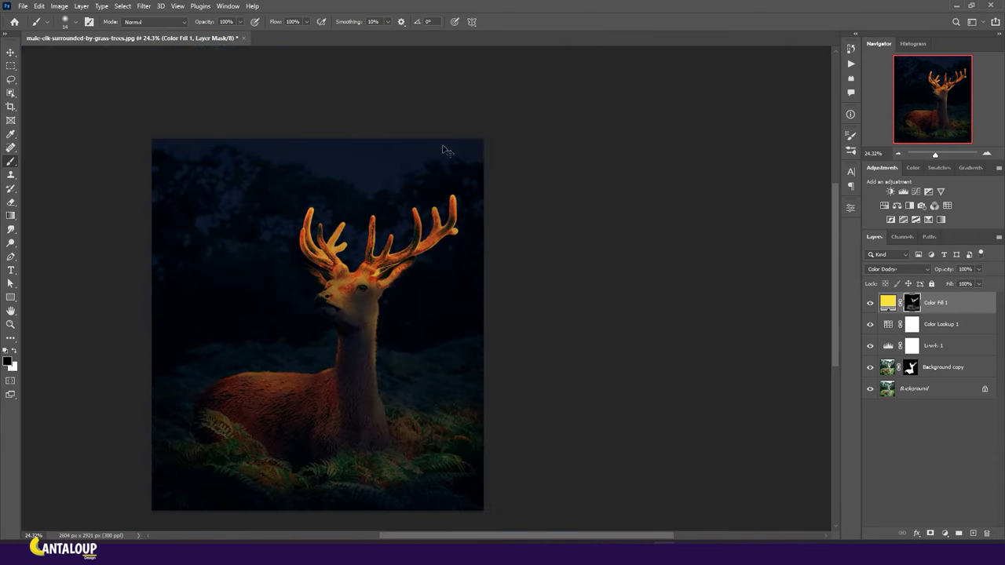
pyautogui.scroll(-2, 459, 164)
pyautogui.scroll(1, 459, 164)
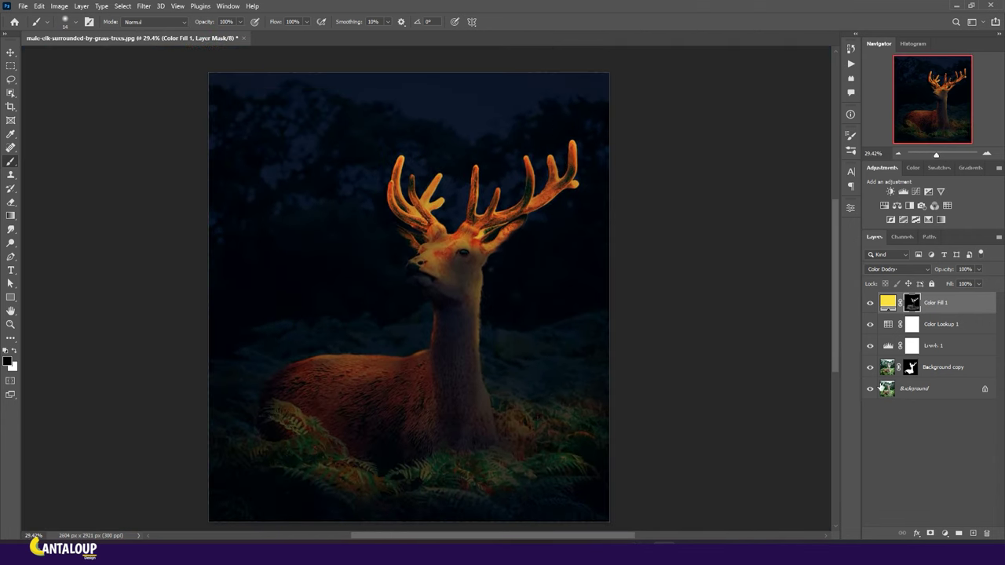
# - Duplicate the Background layer and apply a Gaussian Blur with radius 18
pyautogui.click(920, 390)
pyautogui.hotkey('ctrl', 'j')
pyautogui.click(143, 5)
pyautogui.moveTo(200, 140)
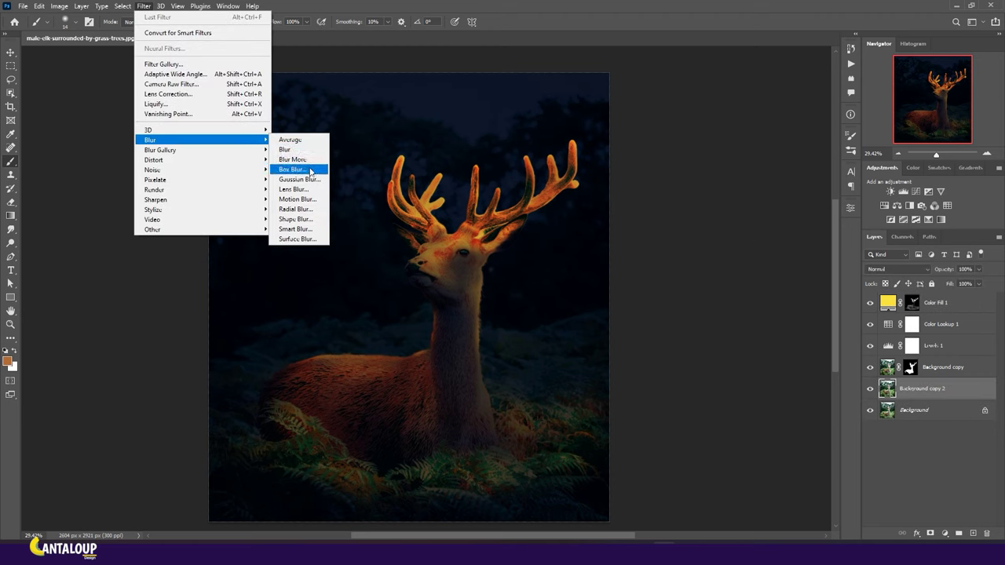
pyautogui.click(299, 179)
pyautogui.moveTo(648, 287)
pyautogui.mouseDown()
pyautogui.moveTo(621, 287)
pyautogui.moveTo(636, 289)
pyautogui.mouseUp()
pyautogui.click(728, 145)
# - Mask the foreground ferns out of the blurred copy so they stay sharp
pyautogui.press('b')
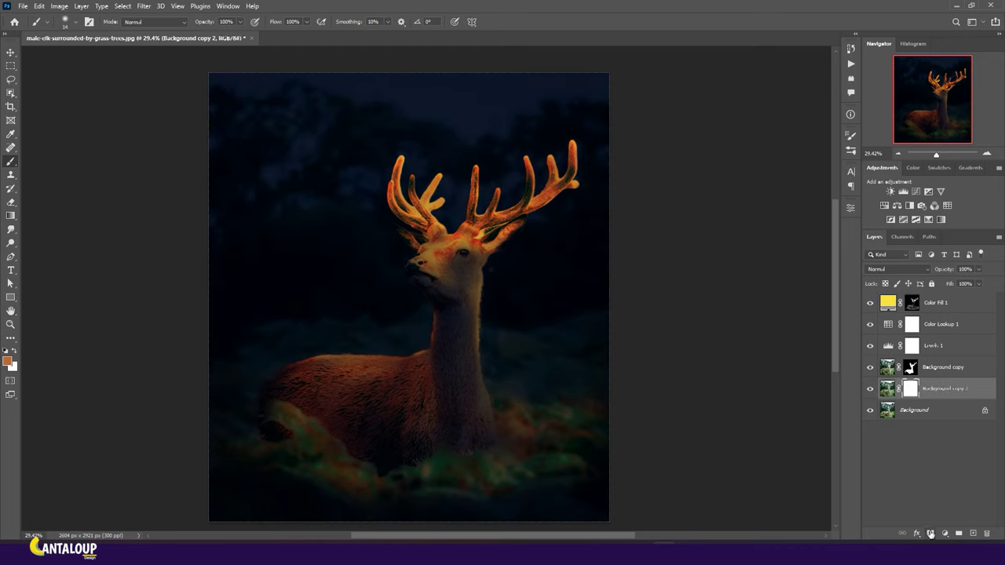
pyautogui.scroll(-3, 527, 362)
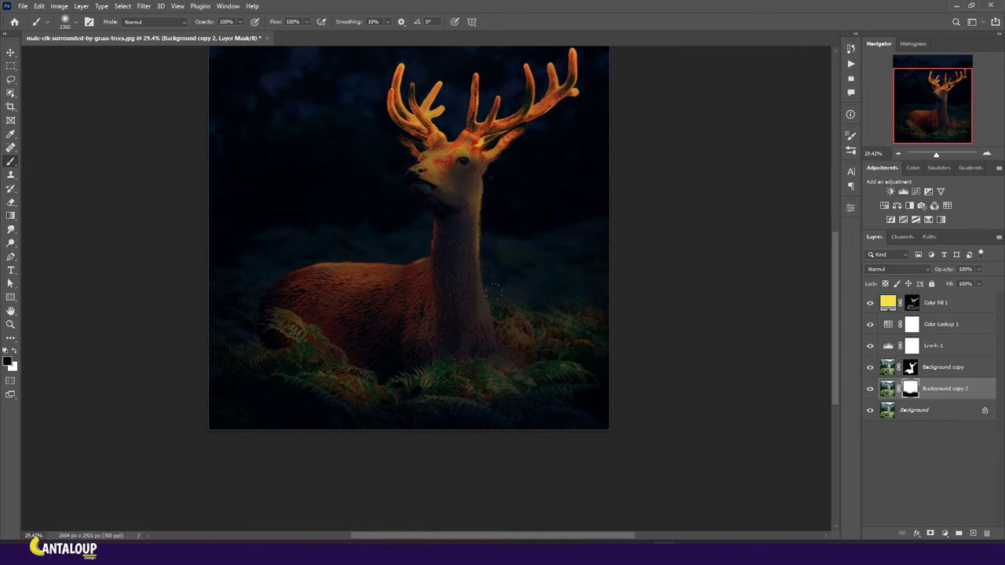
pyautogui.scroll(-5, 330, 314)
pyautogui.scroll(2, 330, 314)
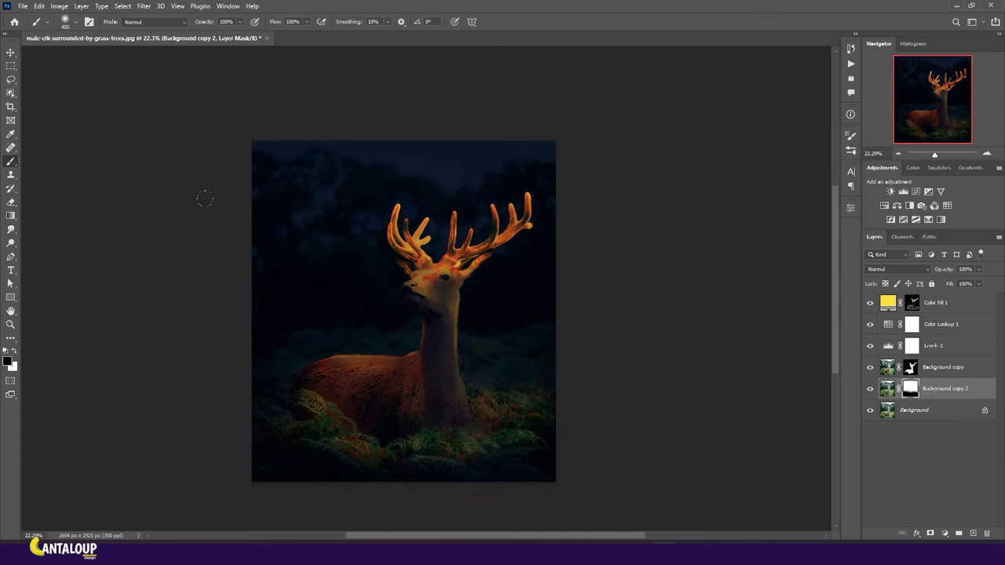
pyautogui.press('v')
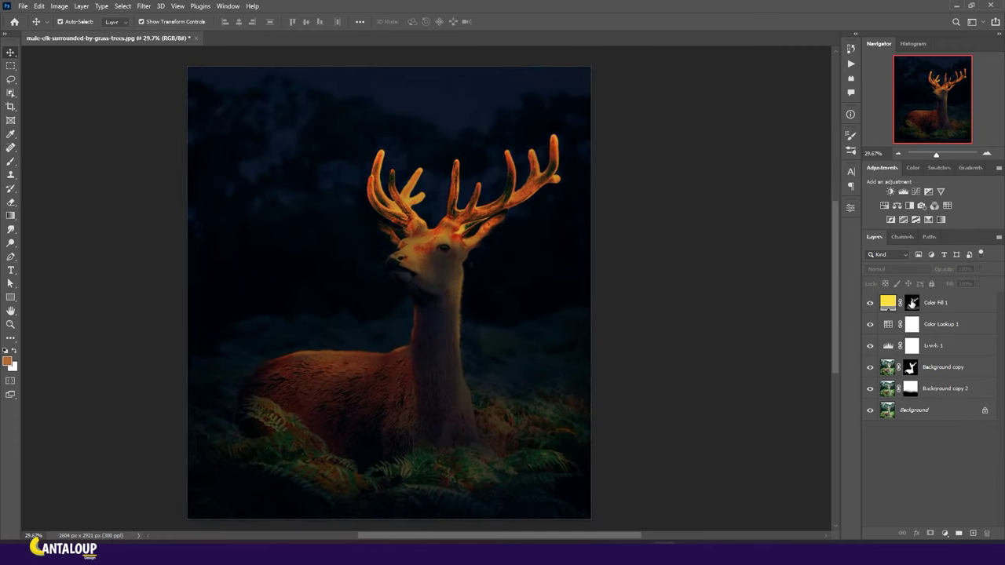
# - Paint white on Color Fill 1's mask to extend the orange glow over the lower-left ferns
pyautogui.click(910, 298)
pyautogui.press('b')
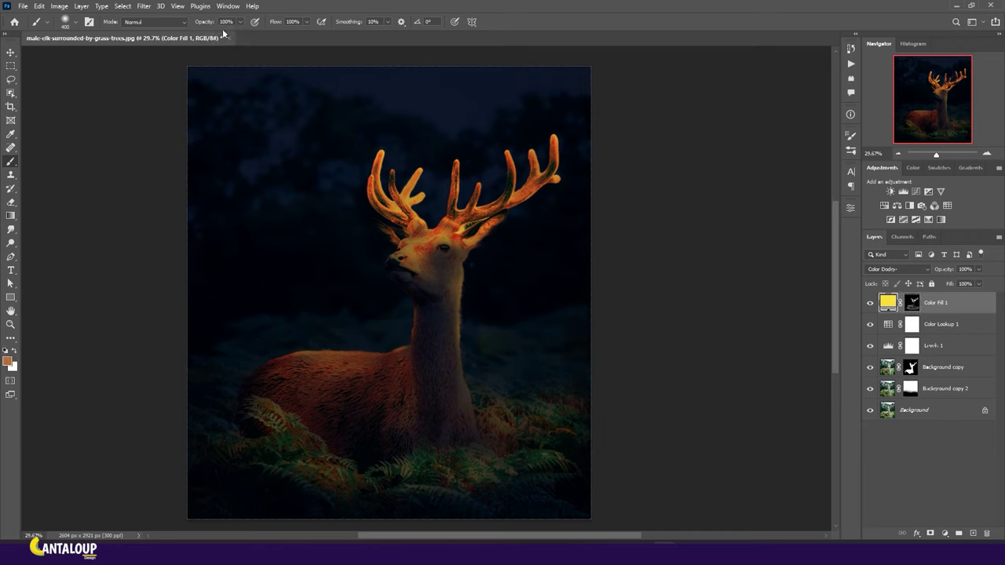
pyautogui.click(280, 443)
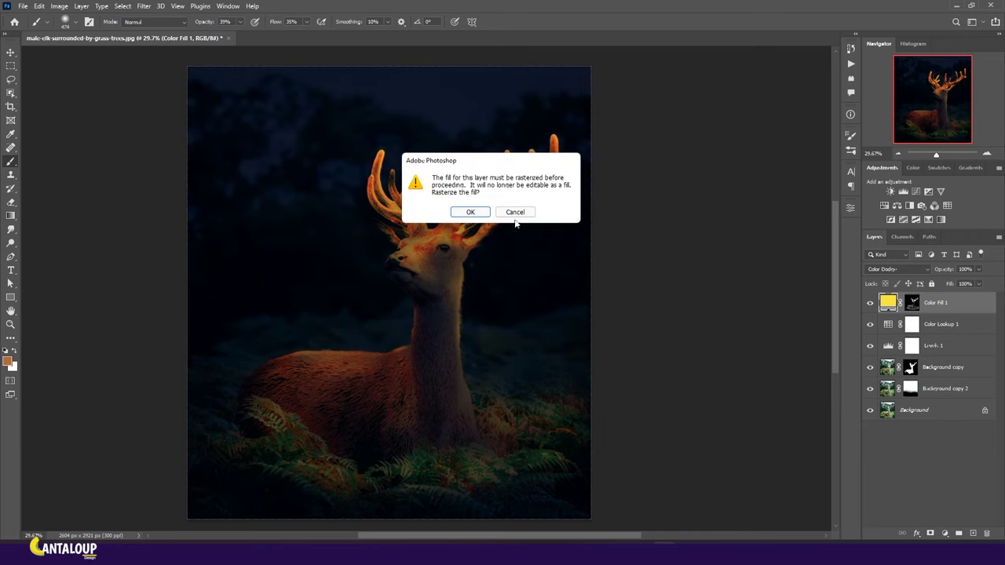
pyautogui.click(514, 210)
pyautogui.click(911, 302)
pyautogui.press('d')
pyautogui.moveTo(444, 450)
pyautogui.mouseDown()
pyautogui.moveTo(276, 438)
pyautogui.moveTo(503, 465)
pyautogui.moveTo(518, 416)
pyautogui.moveTo(406, 464)
pyautogui.mouseUp()
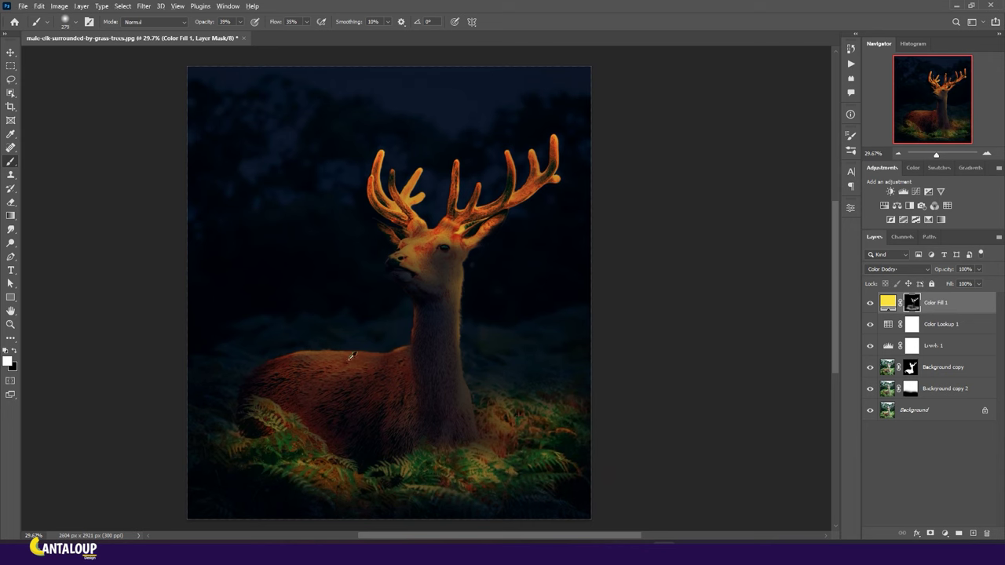
# - Use a smaller brush to remove glow along the ear and between the ear and antler base
pyautogui.scroll(3, 353, 337)
pyautogui.keyDown('ctrl'); pyautogui.click(910, 367); pyautogui.keyUp('ctrl')
pyautogui.scroll(1, 411, 374)
pyautogui.moveTo(412, 373)
pyautogui.mouseDown()
pyautogui.moveTo(417, 296)
pyautogui.moveTo(228, 344)
pyautogui.mouseUp()
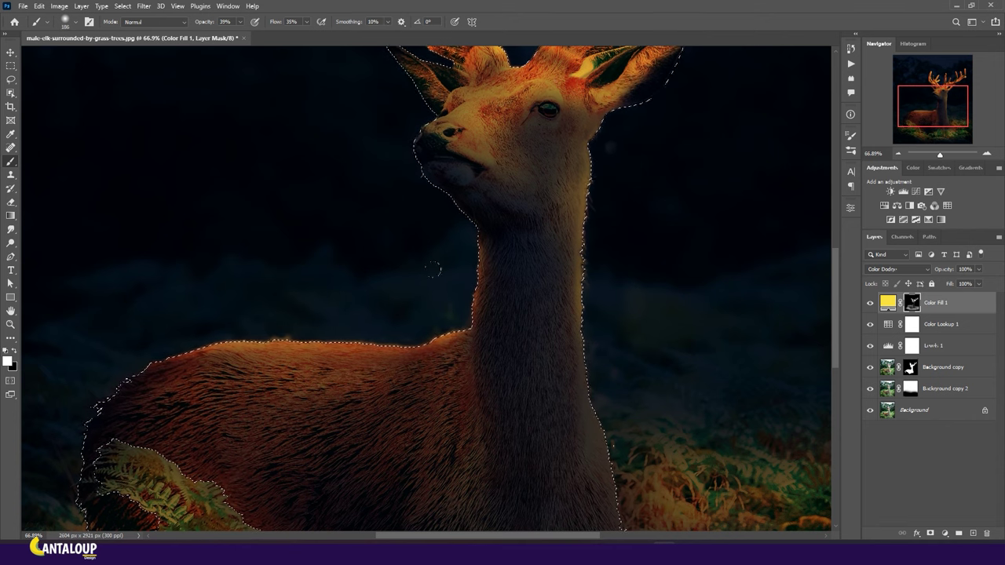
pyautogui.scroll(3, 377, 272)
pyautogui.moveTo(371, 165); pyautogui.dragTo(358, 168)
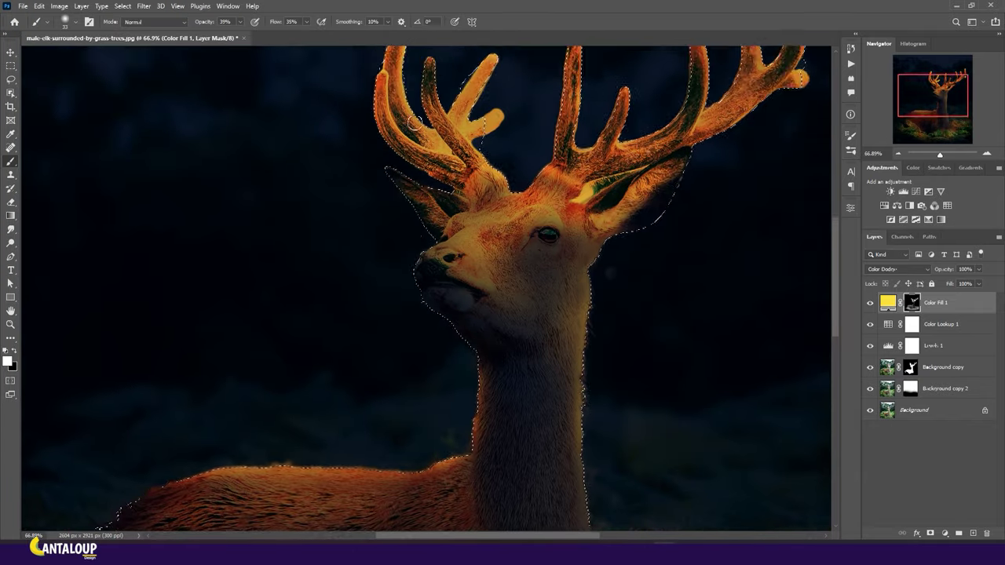
pyautogui.scroll(5, 358, 168)
pyautogui.moveTo(422, 226); pyautogui.dragTo(502, 244)
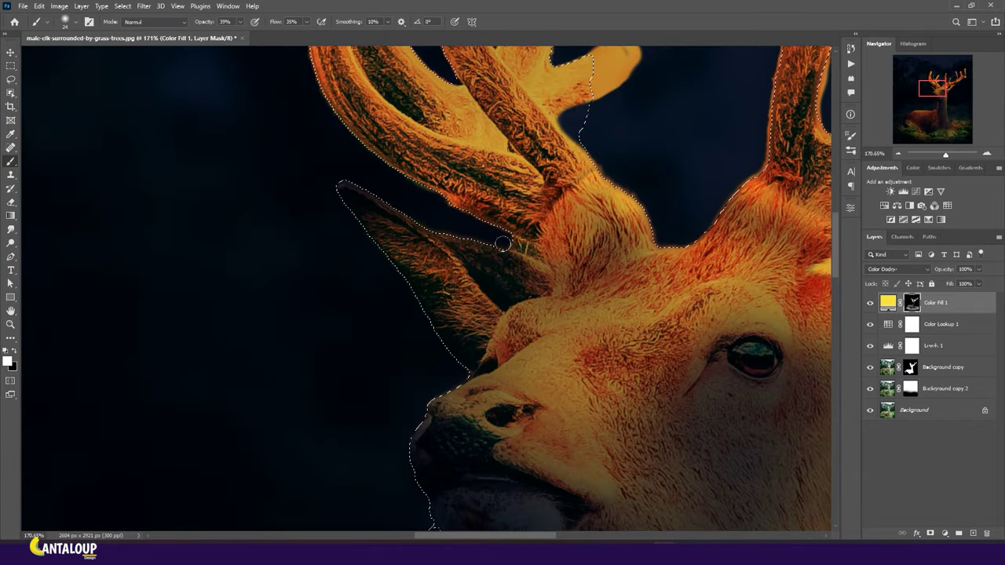
pyautogui.moveTo(412, 210); pyautogui.dragTo(486, 236)
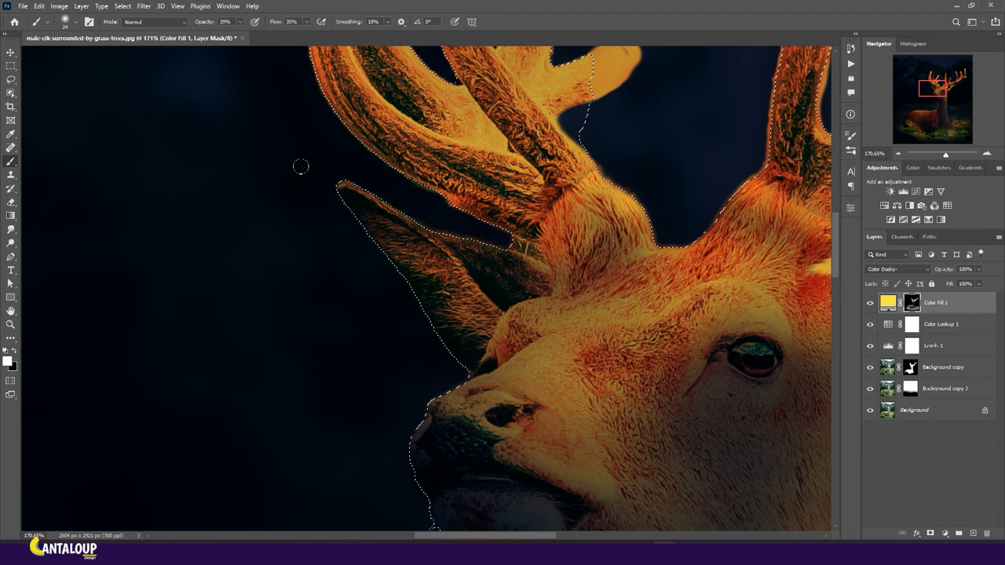
# - Brighten the glow on the elk's forehead, nose and cheek on the mask
pyautogui.press('[')
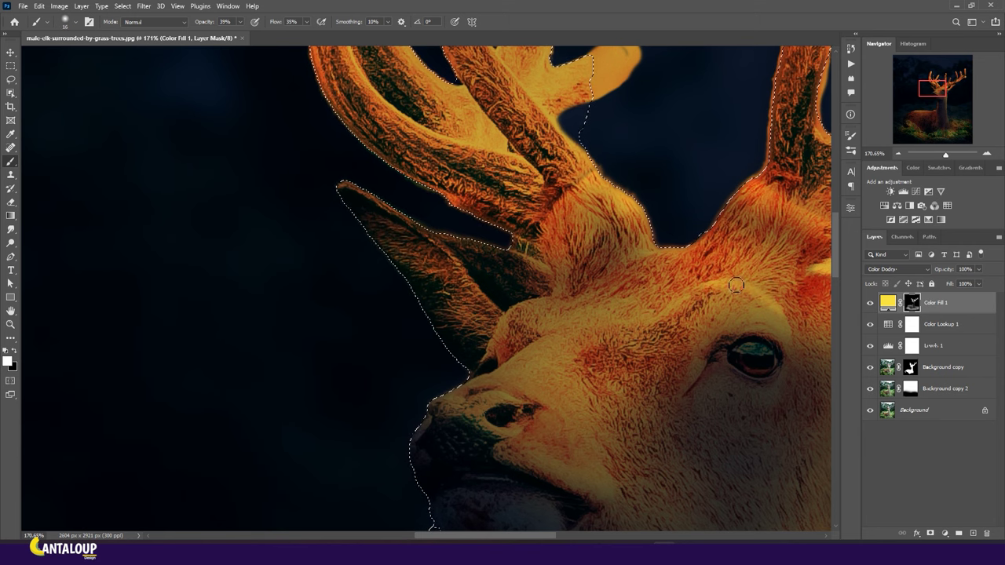
pyautogui.moveTo(645, 318)
pyautogui.mouseDown()
pyautogui.moveTo(498, 321)
pyautogui.moveTo(542, 310)
pyautogui.moveTo(521, 357)
pyautogui.moveTo(476, 385)
pyautogui.moveTo(545, 343)
pyautogui.moveTo(497, 421)
pyautogui.moveTo(477, 399)
pyautogui.moveTo(518, 414)
pyautogui.mouseUp()
pyautogui.press(']')
pyautogui.moveTo(529, 448); pyautogui.dragTo(636, 481)
pyautogui.scroll(-5, 444, 298)
pyautogui.scroll(2, 444, 299)
pyautogui.scroll(-2, 445, 298)
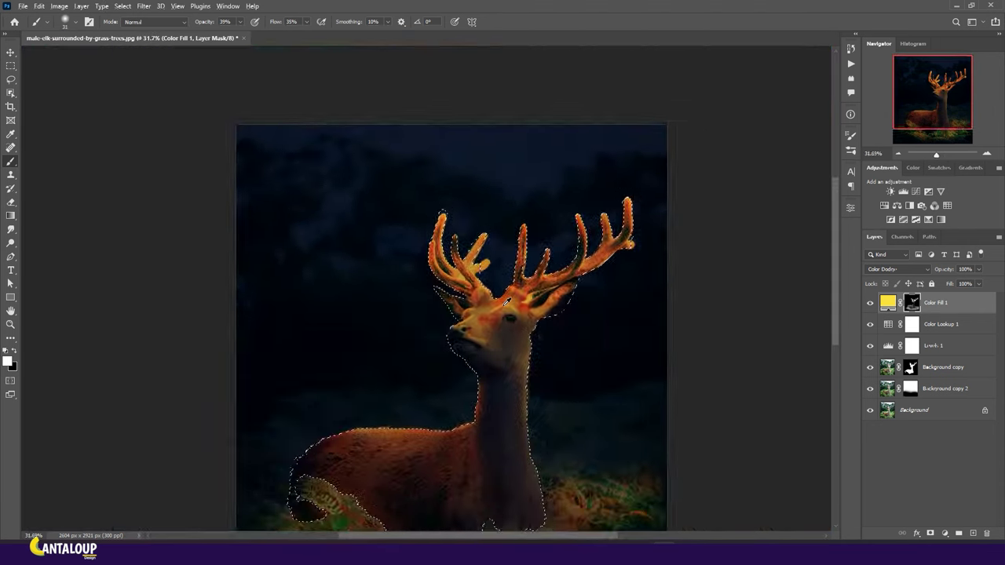
pyautogui.scroll(2, 534, 306)
# - Set the brush to about 111 px, 12% opacity and 17% flow
pyautogui.press(']')
pyautogui.press(']')
pyautogui.press(']')
pyautogui.press('1')
pyautogui.press('2')
pyautogui.hotkey('shift', '1')
pyautogui.hotkey('shift', '7')
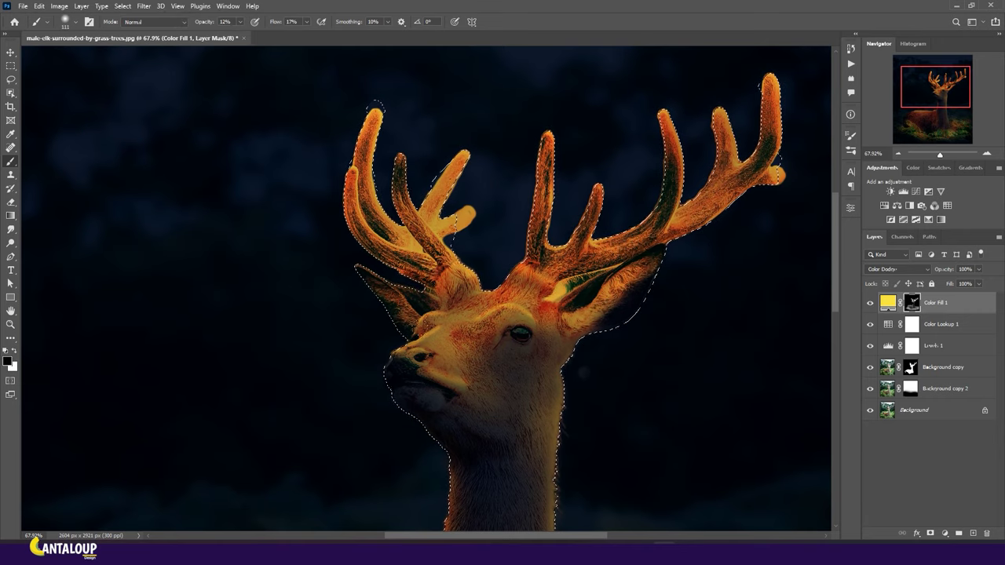
pyautogui.scroll(-1, 571, 306)
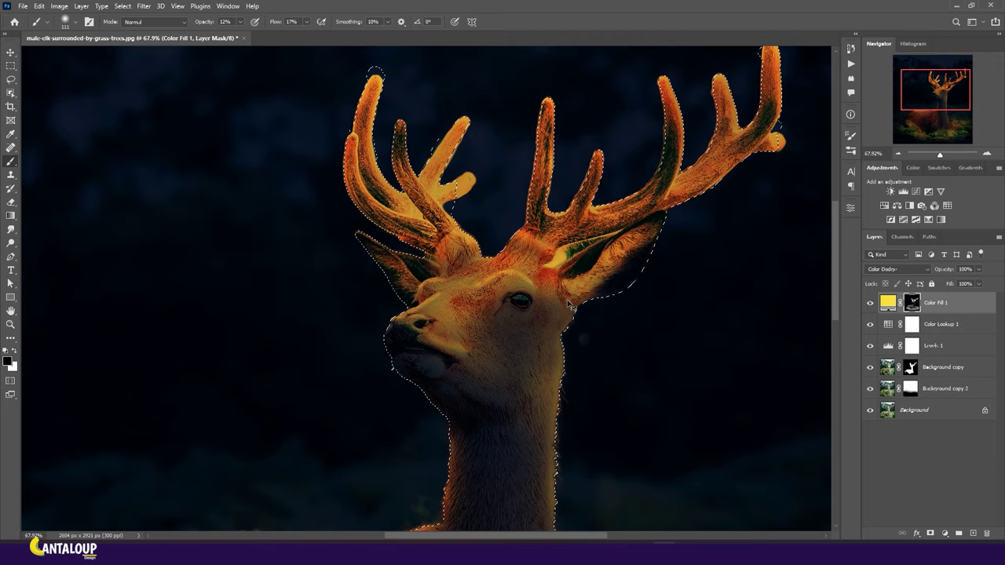
pyautogui.scroll(-2, 570, 306)
pyautogui.scroll(-2, 542, 275)
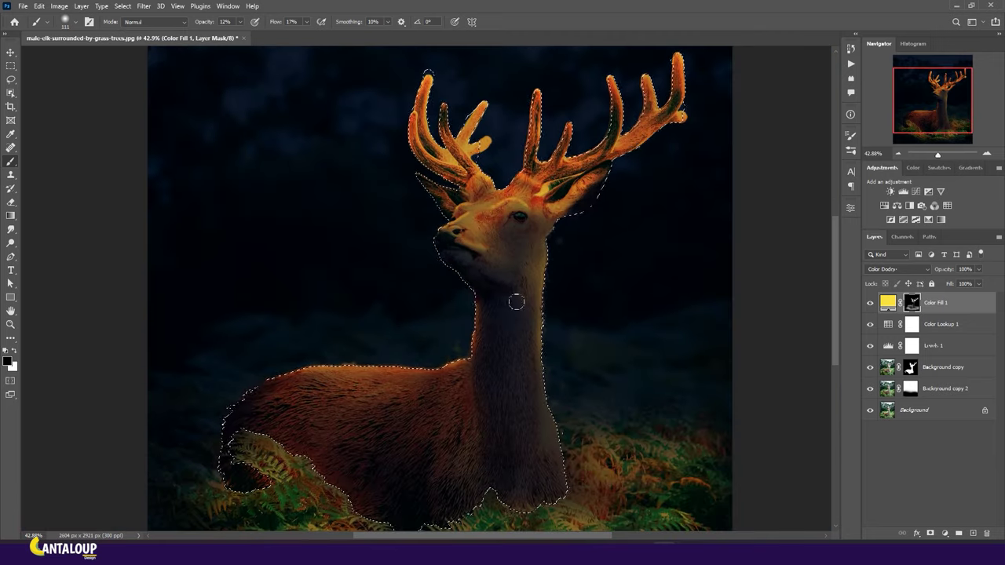
# - Clear the elk selection and reselect the Color Fill 1 glow layer with the Brush
pyautogui.hotkey('ctrl', 'd')
pyautogui.scroll(-2, 471, 273)
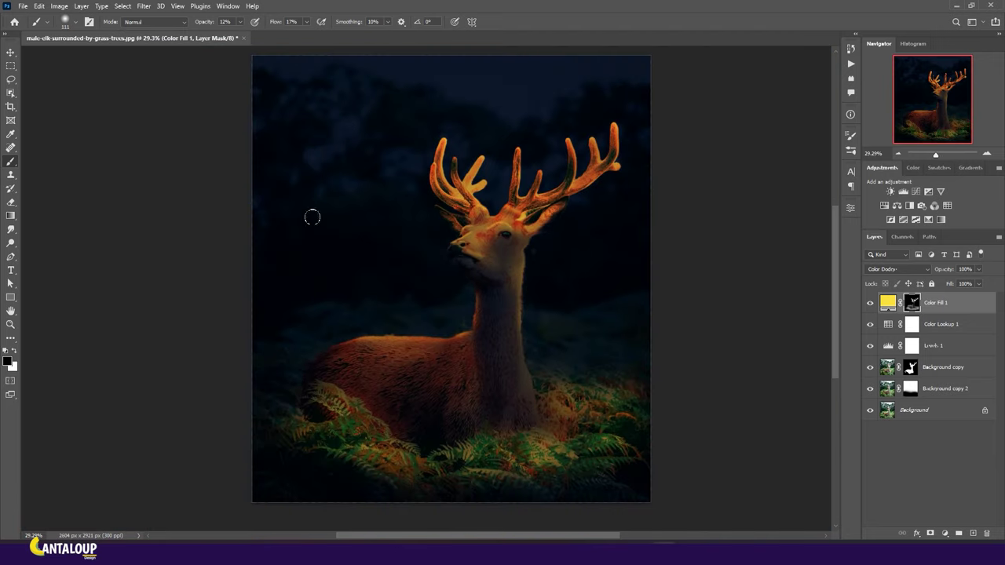
pyautogui.press('v')
pyautogui.click(601, 294)
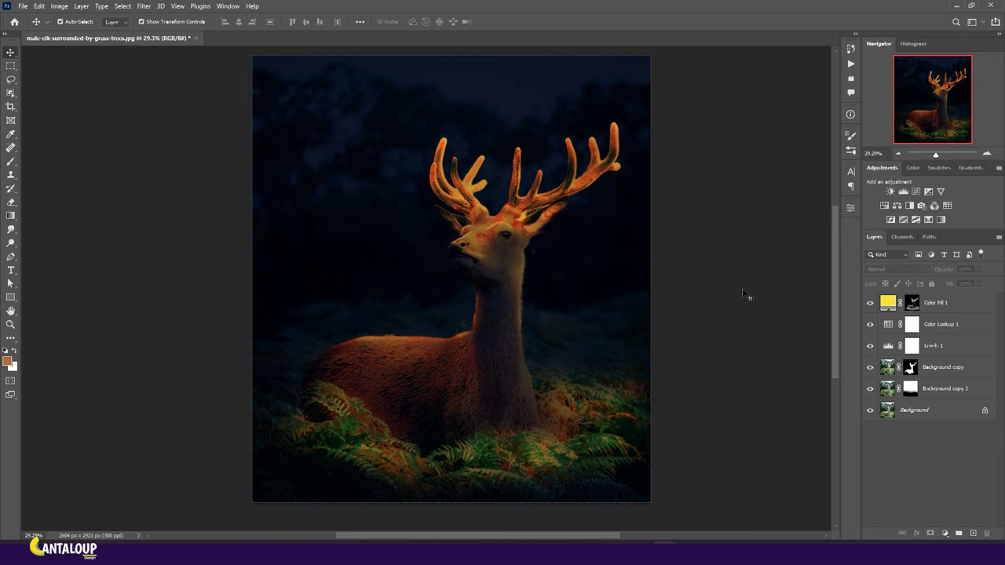
pyautogui.click(934, 302)
pyautogui.press('b')
pyautogui.scroll(2, 449, 330)
pyautogui.scroll(2, 450, 329)
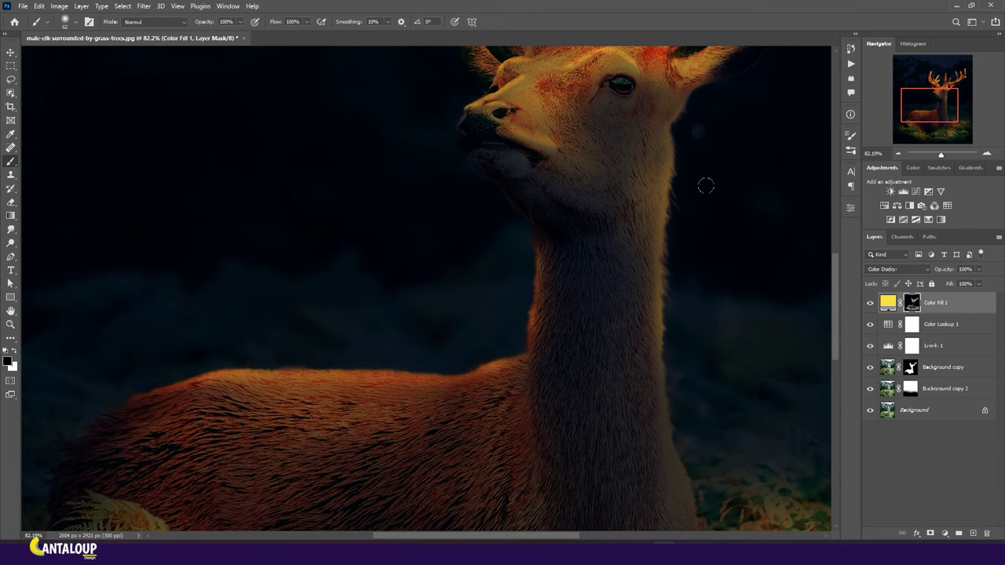
pyautogui.scroll(-3, 705, 185)
pyautogui.scroll(-2, 497, 183)
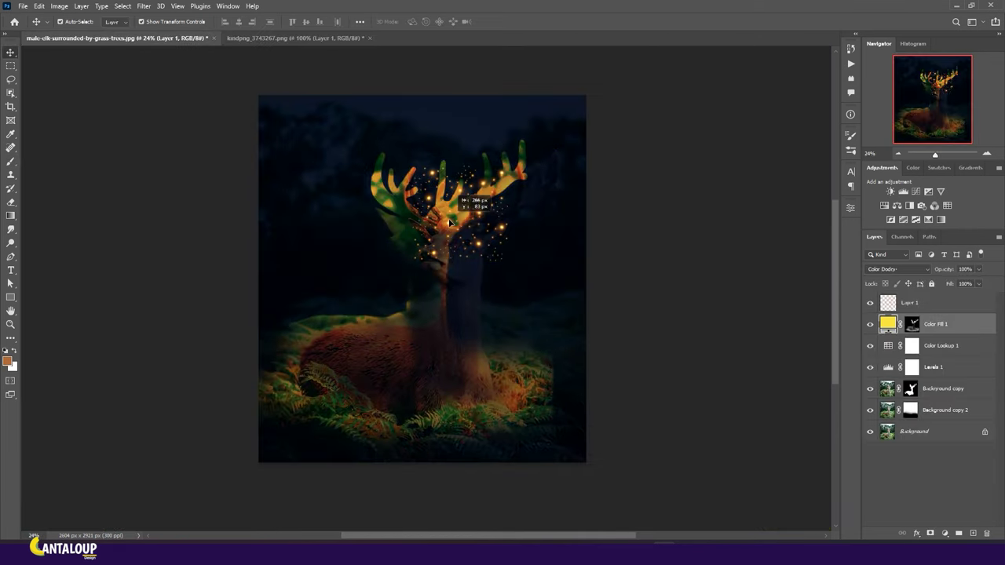
# - Nudge the sparkle Layer 1 left and up, then mask out some of its sparkles
pyautogui.scroll(1, 453, 196)
pyautogui.hotkey('shift', 'Left')
pyautogui.hotkey('shift', 'Left')
pyautogui.hotkey('shift', 'Left')
pyautogui.hotkey('shift', 'Left')
pyautogui.hotkey('shift', 'Left')
pyautogui.hotkey('shift', 'Left')
pyautogui.hotkey('shift', 'Up')
pyautogui.hotkey('shift', 'Up')
pyautogui.hotkey('shift', 'Up')
pyautogui.hotkey('shift', 'Up')
pyautogui.hotkey('shift', 'Up')
pyautogui.hotkey('shift', 'Up')
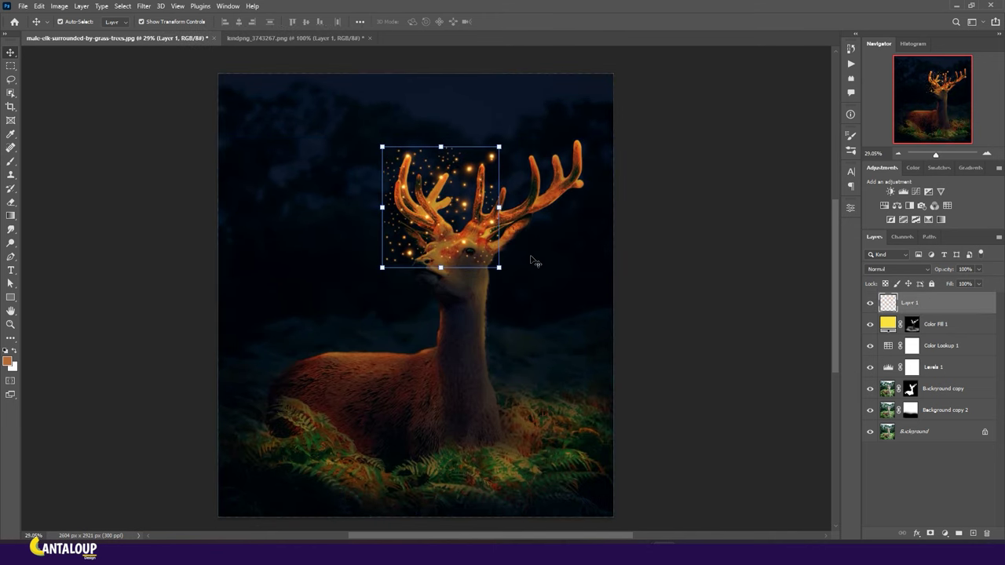
pyautogui.click(931, 534)
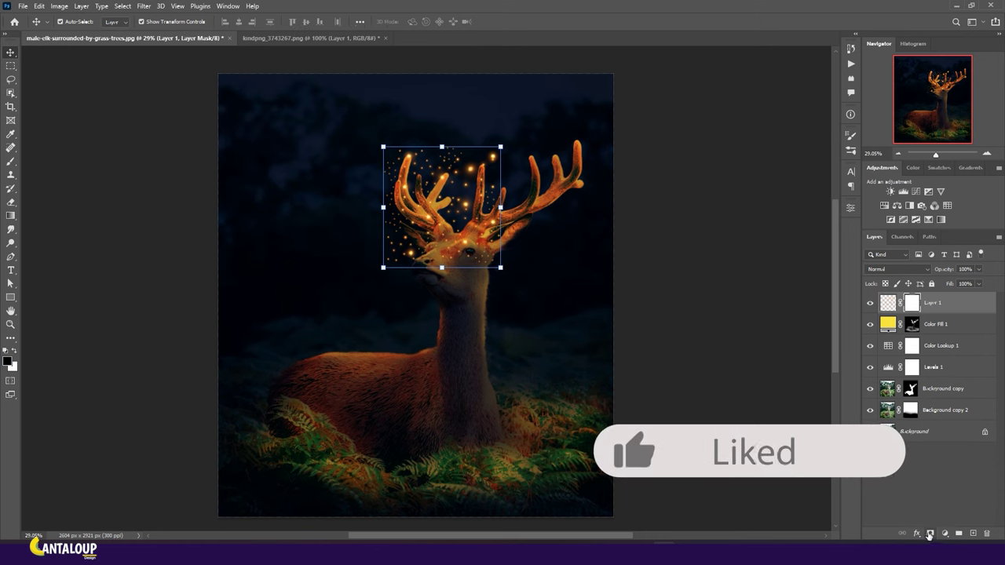
pyautogui.press('b')
pyautogui.scroll(2, 449, 269)
pyautogui.scroll(1, 449, 269)
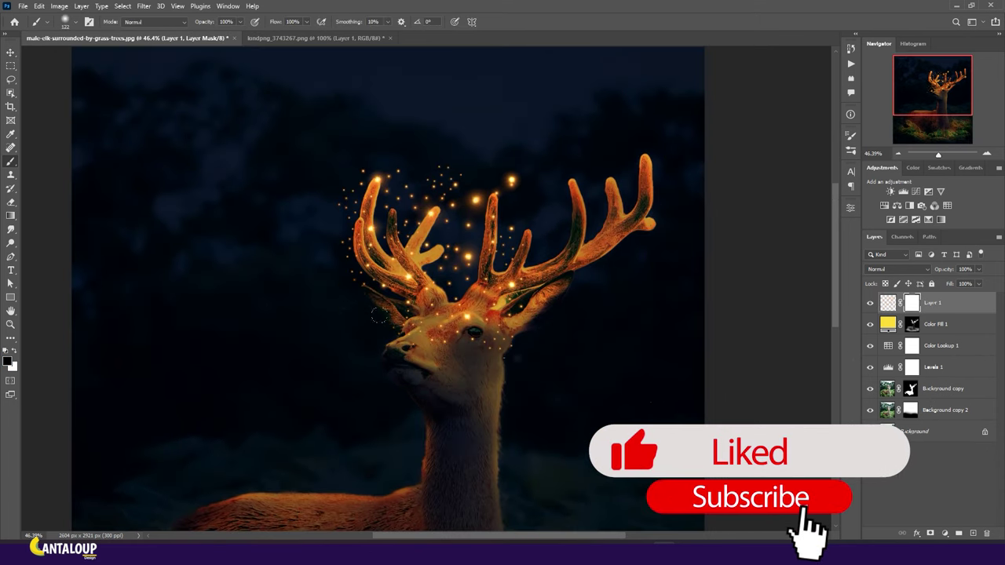
pyautogui.moveTo(588, 327); pyautogui.dragTo(512, 162)
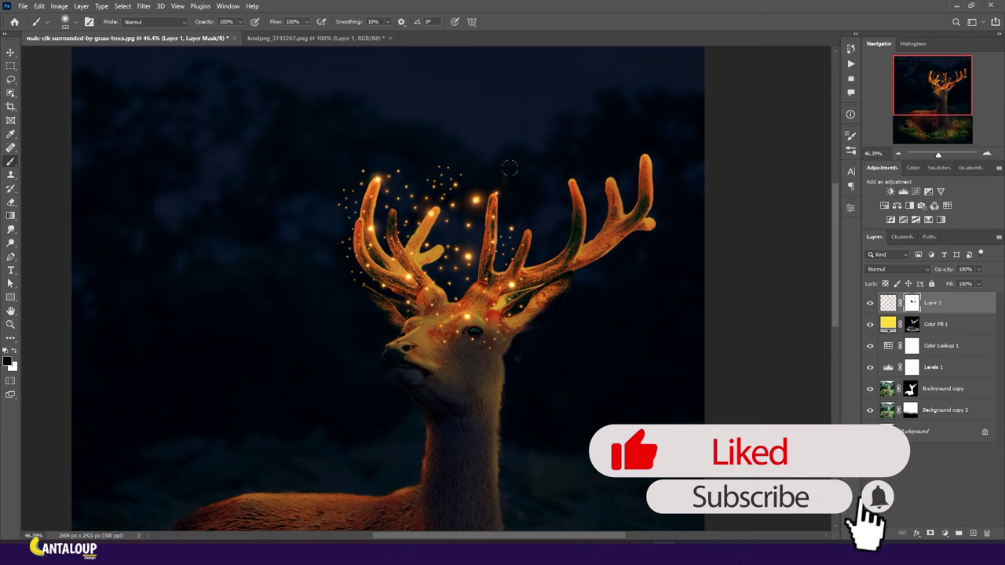
# - Bring a second sparkle copy from kindpng_3743267.png over the right antler as masked Layer 2
pyautogui.press('v')
pyautogui.hotkey('ctrl', 'Tab')
pyautogui.moveTo(490, 201); pyautogui.dragTo(650, 159)
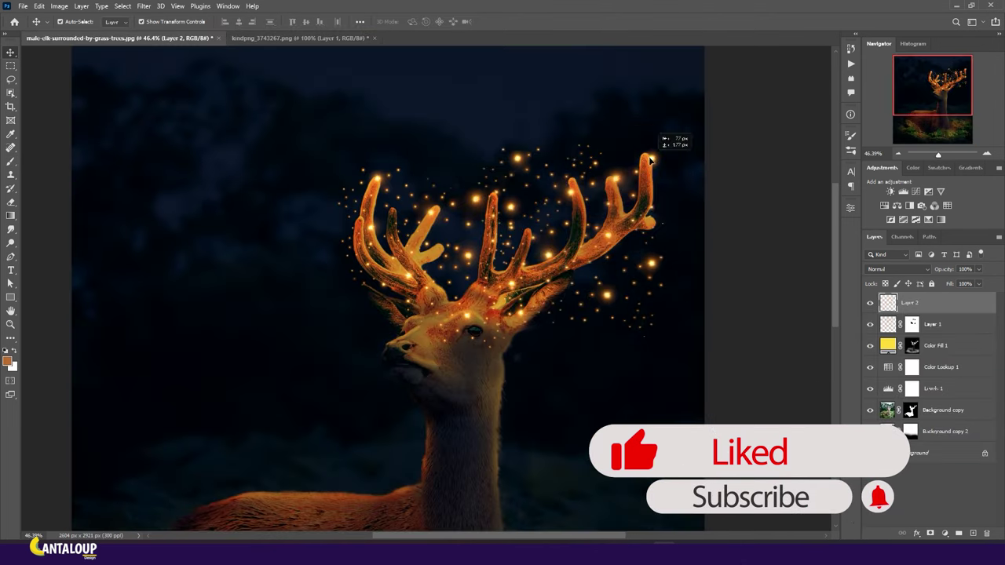
pyautogui.moveTo(650, 159); pyautogui.dragTo(646, 142)
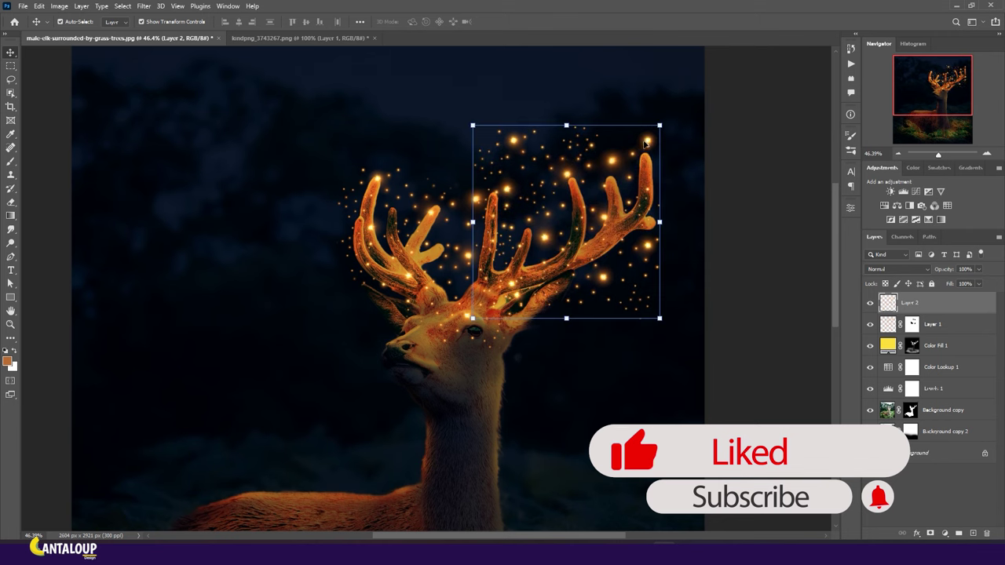
pyautogui.click(928, 534)
pyautogui.press('b')
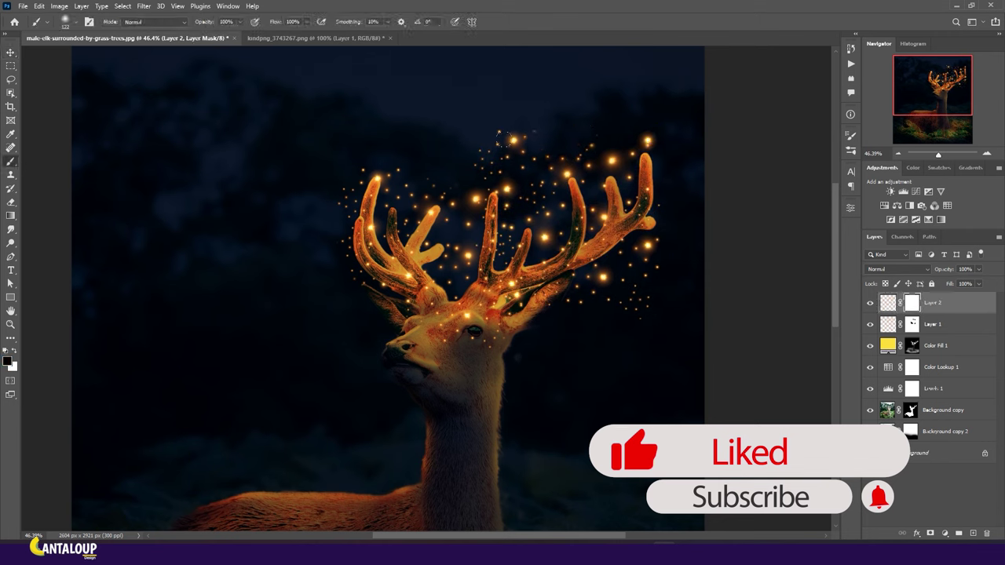
pyautogui.moveTo(572, 142); pyautogui.dragTo(600, 135)
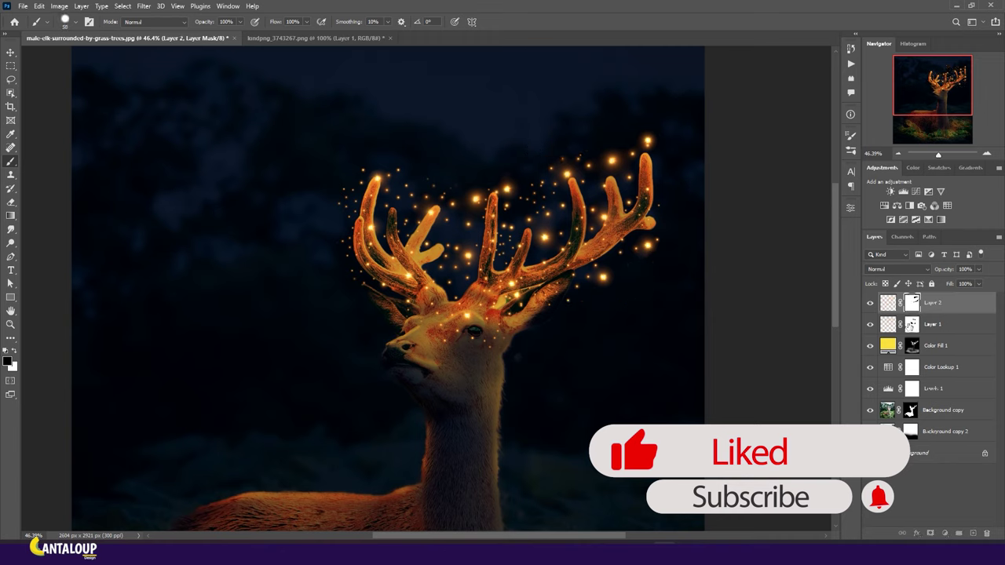
# - Target Layer 2's mask and ready the Brush for painting on it
pyautogui.hotkey('alt', '[')
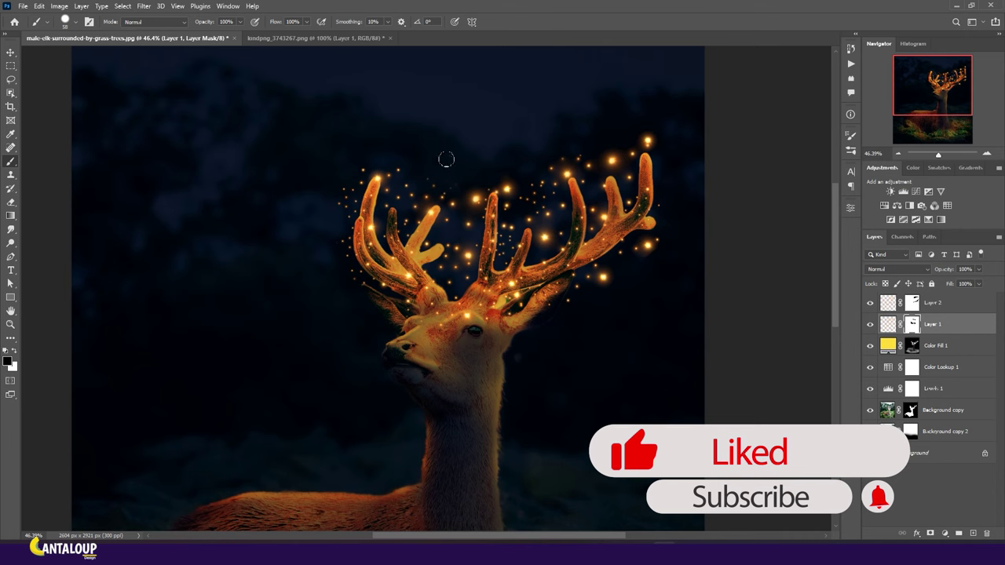
pyautogui.press('v')
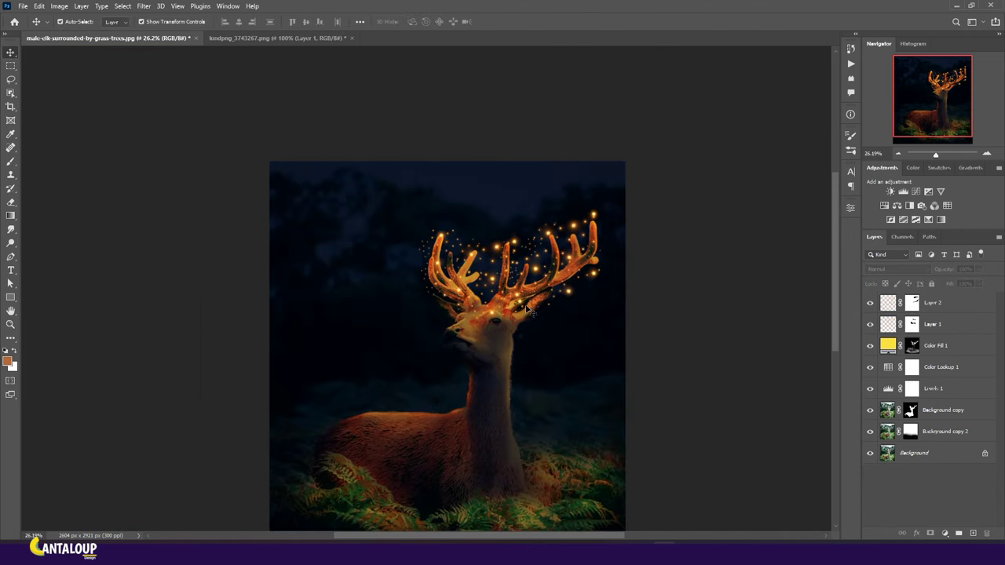
pyautogui.scroll(-3, 526, 201)
pyautogui.click(912, 306)
pyautogui.scroll(2, 601, 220)
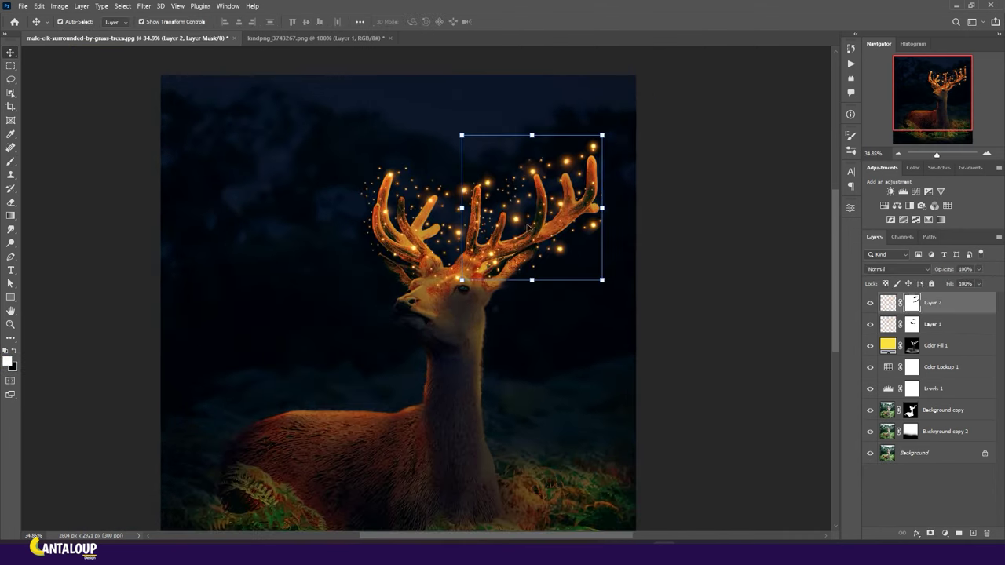
pyautogui.press('b')
pyautogui.hotkey('alt', '[')
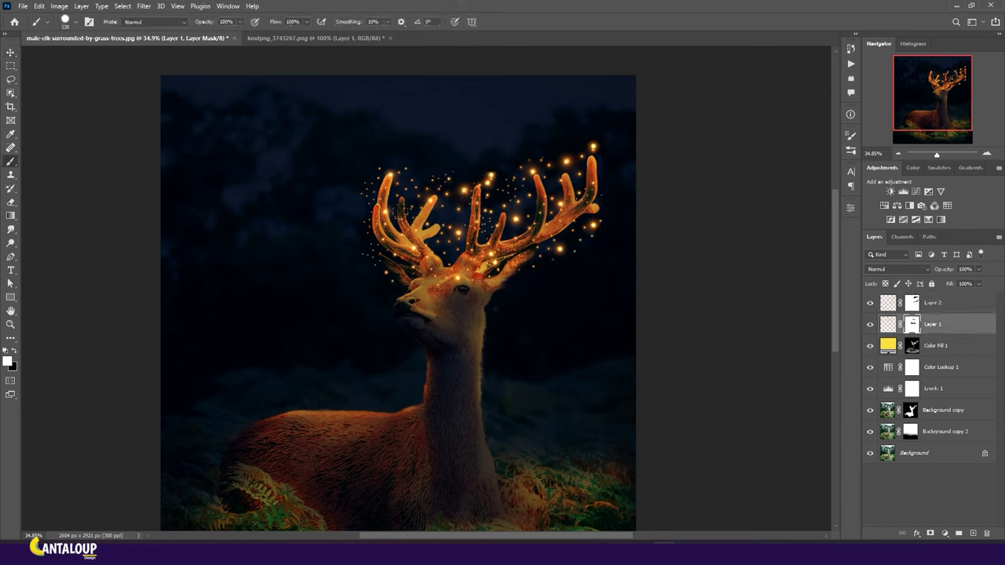
# - Add another sparkle copy as Layer 3, scaled up and rotated over the ferns
pyautogui.click(10, 52)
pyautogui.click(314, 38)
pyautogui.moveTo(426, 303); pyautogui.dragTo(401, 294)
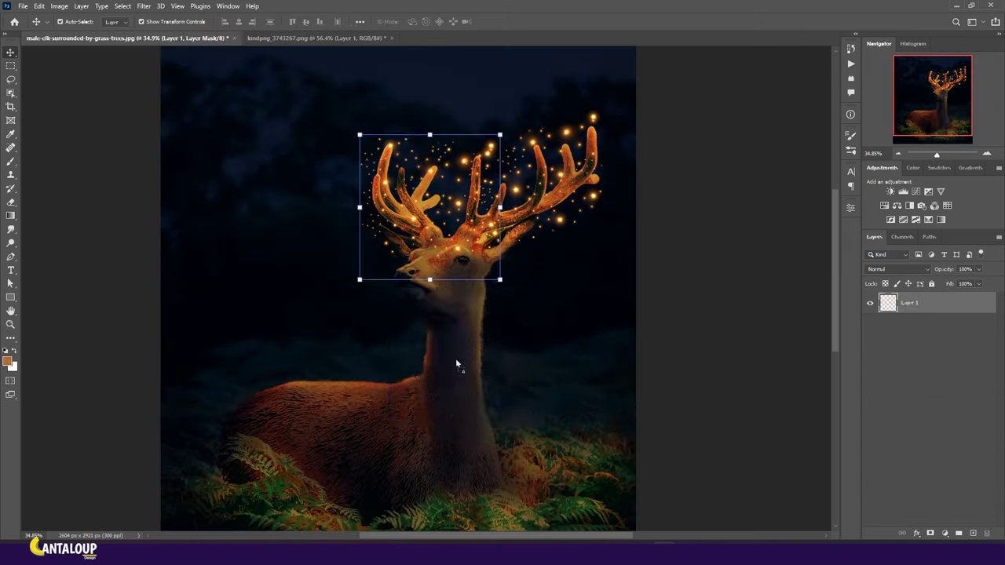
pyautogui.hotkey('ctrl', 't')
pyautogui.hotkey('ctrl', '-')
pyautogui.moveTo(489, 292)
pyautogui.mouseDown()
pyautogui.moveTo(645, 169)
pyautogui.moveTo(639, 102)
pyautogui.mouseUp()
pyautogui.moveTo(502, 235); pyautogui.dragTo(439, 369)
pyautogui.moveTo(597, 369)
pyautogui.mouseDown()
pyautogui.moveTo(555, 477)
pyautogui.moveTo(511, 510)
pyautogui.mouseUp()
pyautogui.press('Return')
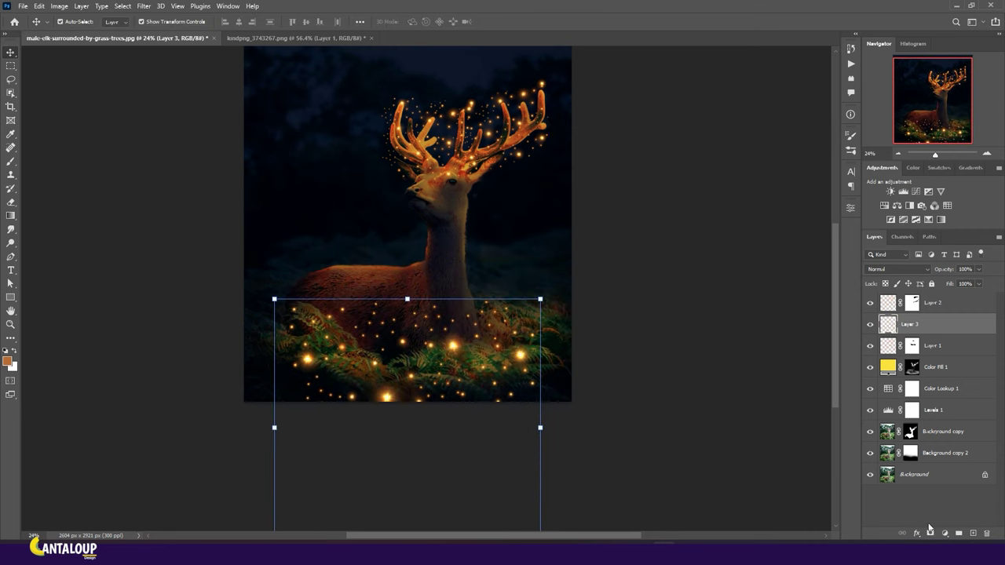
# - Mask out Layer 3's sparkles along the bottom edge and lower its opacity
pyautogui.click(930, 533)
pyautogui.press('b')
pyautogui.press('d')
pyautogui.moveTo(430, 397); pyautogui.dragTo(375, 397)
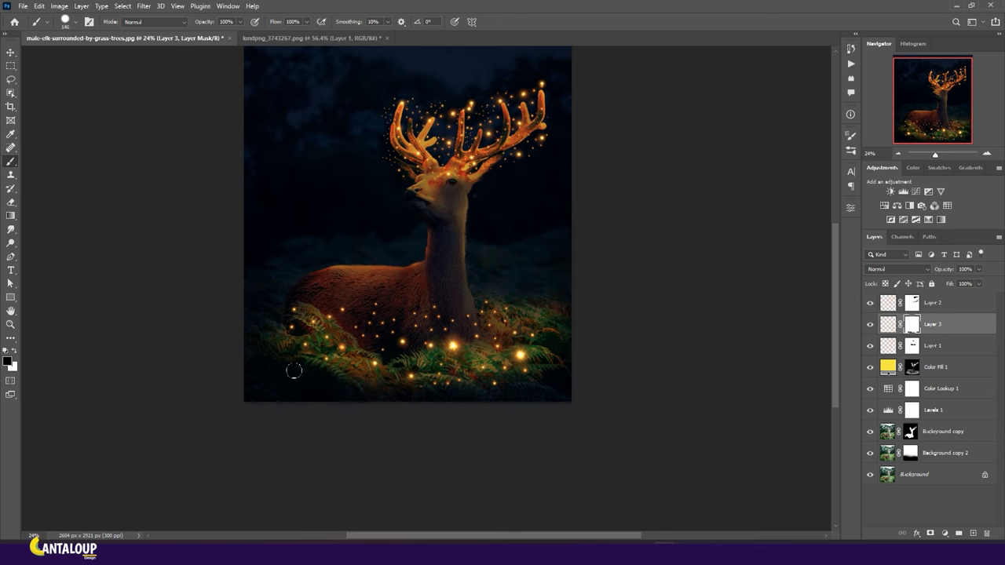
pyautogui.scroll(1, 489, 390)
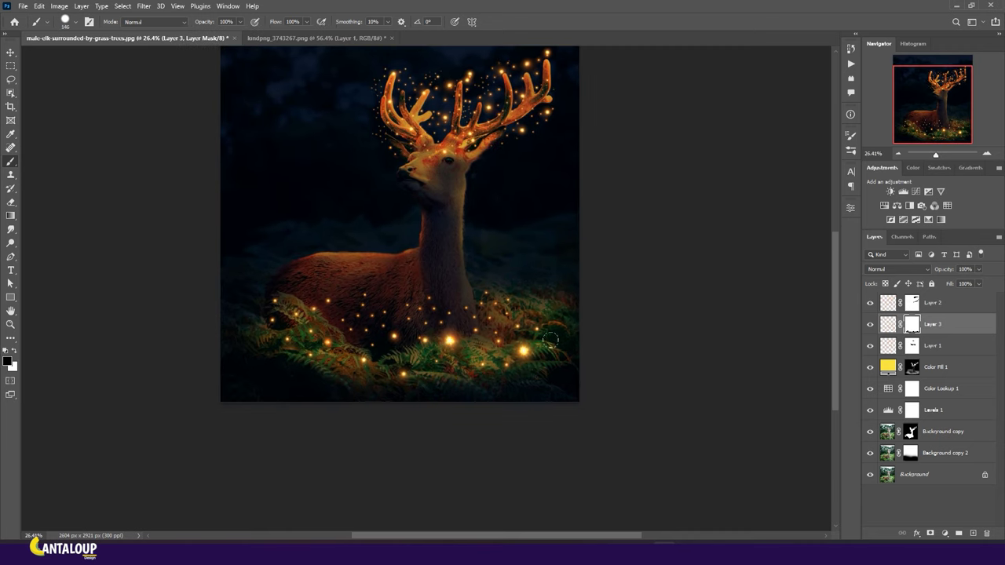
pyautogui.click(887, 324)
pyautogui.moveTo(942, 269); pyautogui.dragTo(935, 270)
pyautogui.scroll(-3, 543, 338)
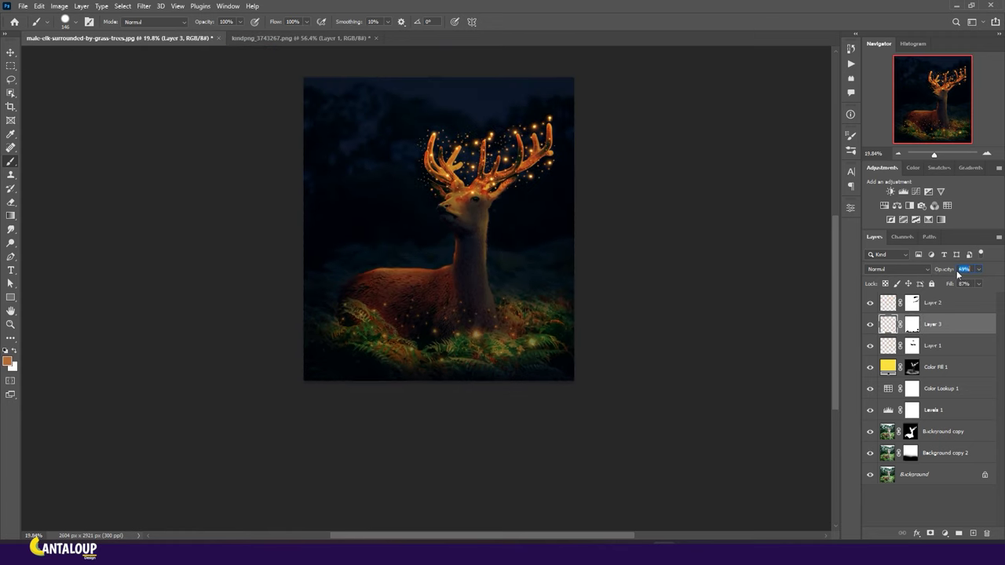
# - Add a transformed sparkle Layer 4 beneath Background copy, behind the elk
pyautogui.press('v')
pyautogui.click(748, 216)
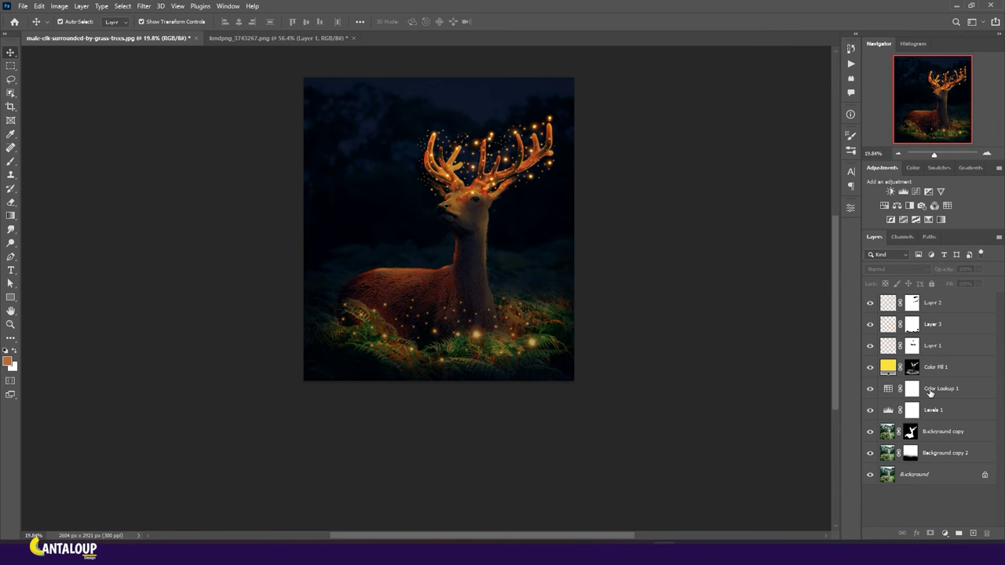
pyautogui.click(278, 38)
pyautogui.moveTo(478, 236)
pyautogui.mouseDown()
pyautogui.moveTo(494, 306)
pyautogui.moveTo(246, 318)
pyautogui.mouseUp()
pyautogui.hotkey('ctrl', 't')
pyautogui.moveTo(525, 220); pyautogui.dragTo(579, 264)
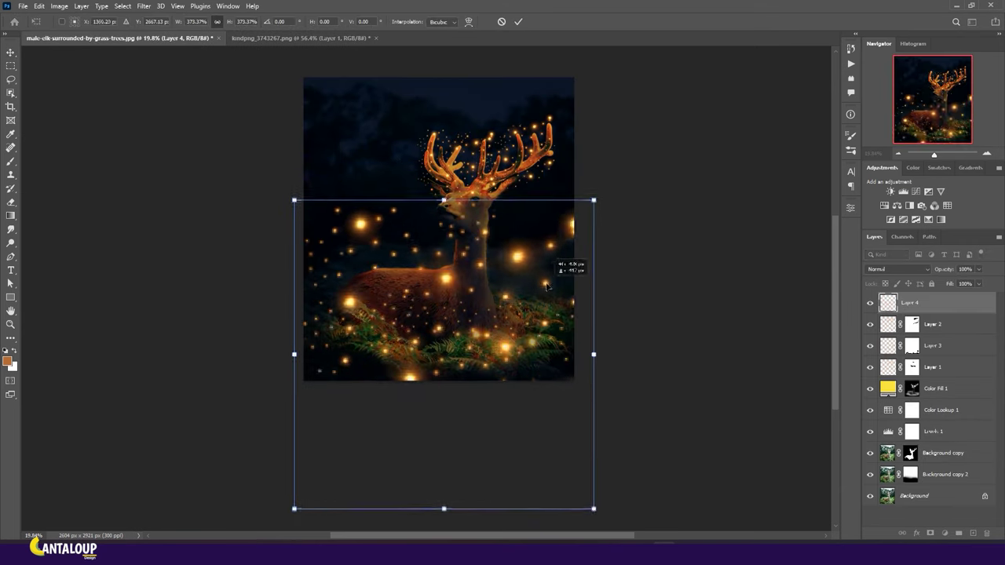
pyautogui.click(518, 21)
pyautogui.moveTo(928, 321); pyautogui.dragTo(946, 463)
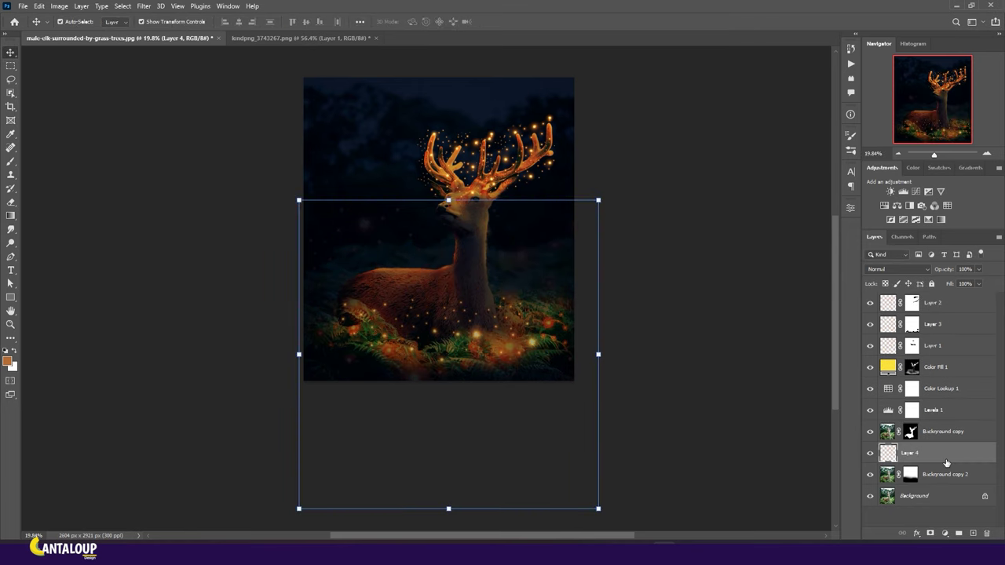
pyautogui.moveTo(448, 509); pyautogui.dragTo(440, 489)
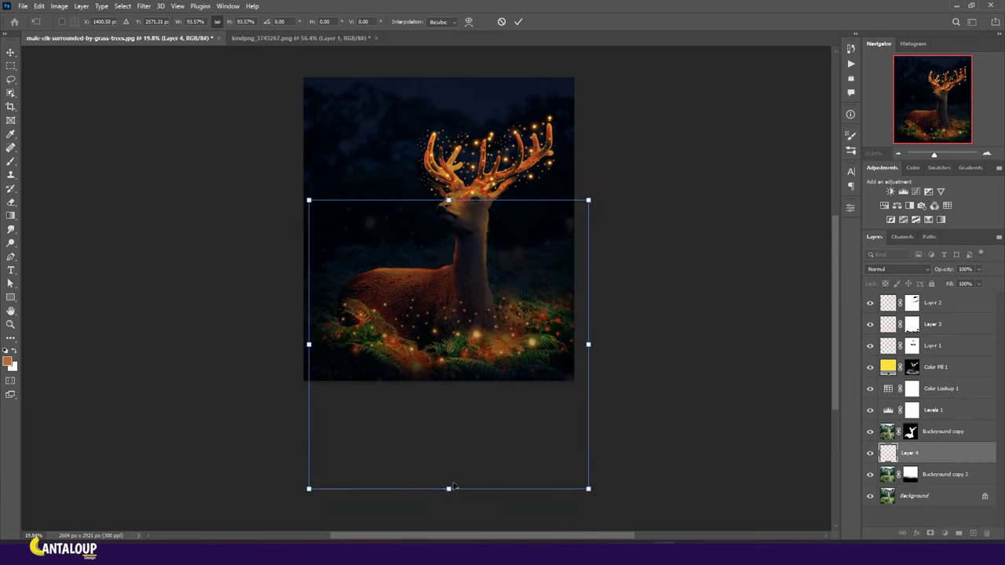
pyautogui.hotkey('shift', 'Left')
pyautogui.hotkey('shift', 'Left')
pyautogui.click(518, 23)
# - Stamp all visible layers into a new merged layer with Ctrl+Alt+Shift+E
pyautogui.click(900, 514)
pyautogui.scroll(2, 575, 188)
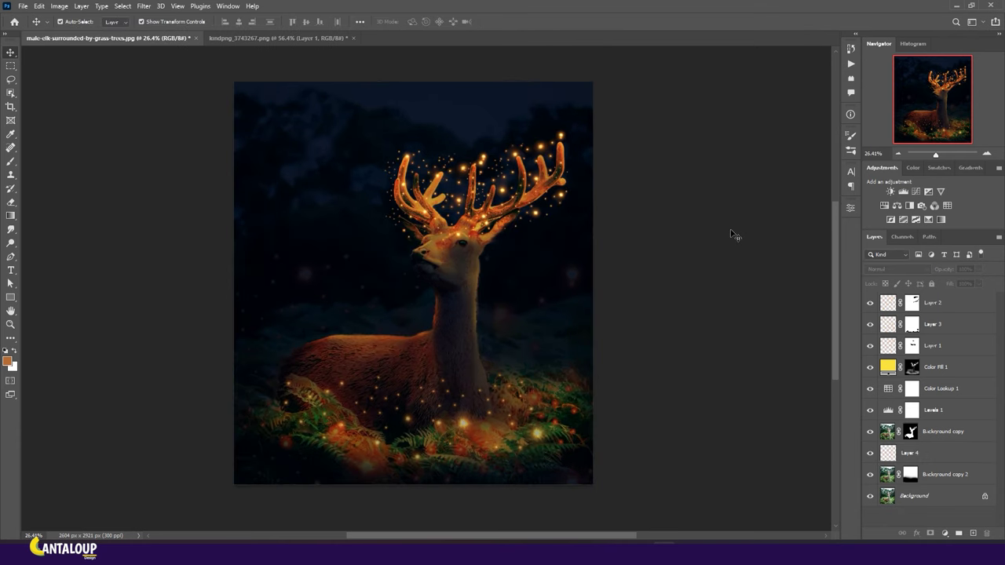
pyautogui.click(910, 455)
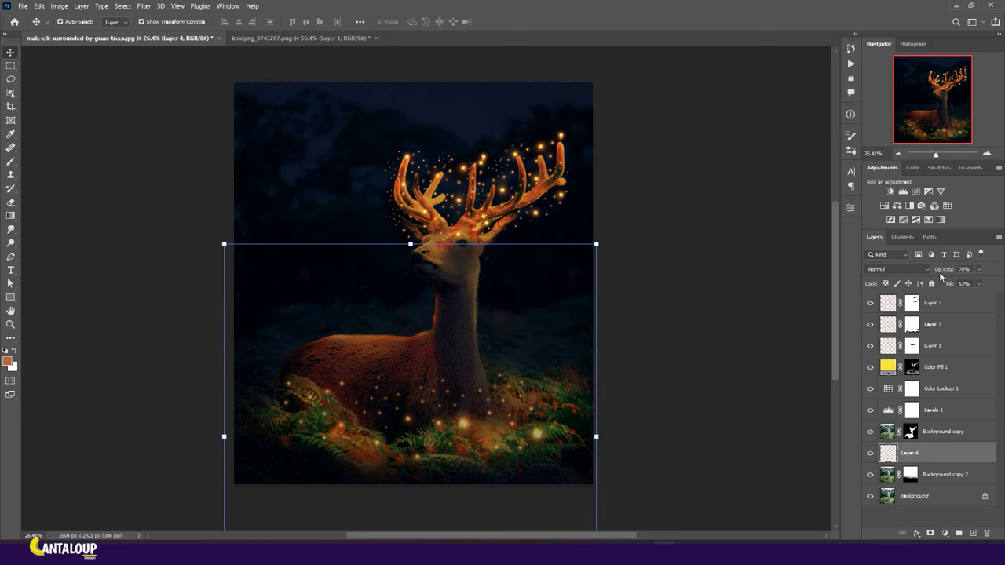
pyautogui.click(628, 337)
pyautogui.scroll(-1, 631, 337)
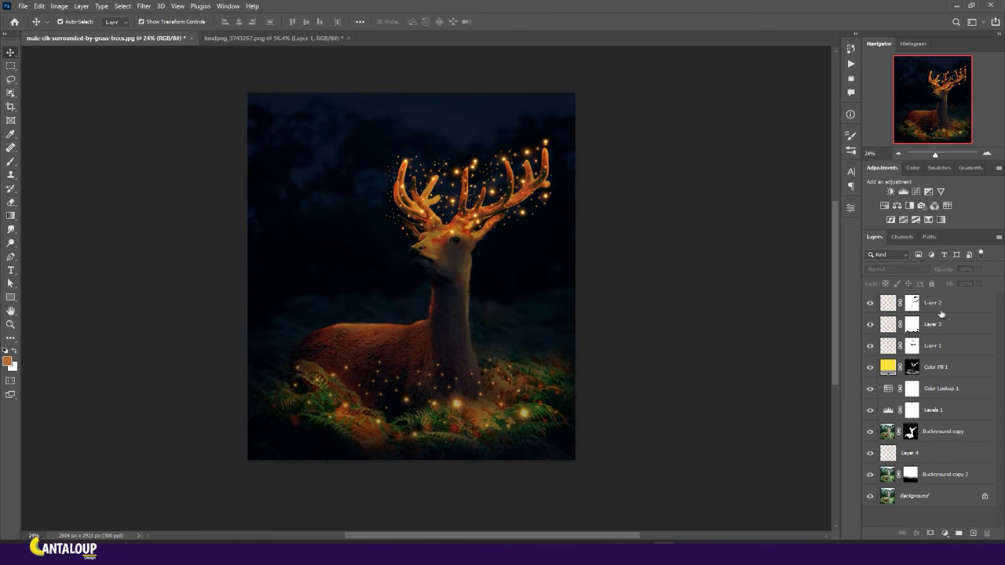
pyautogui.hotkey('ctrl', 'shift', 'alt', 'e')
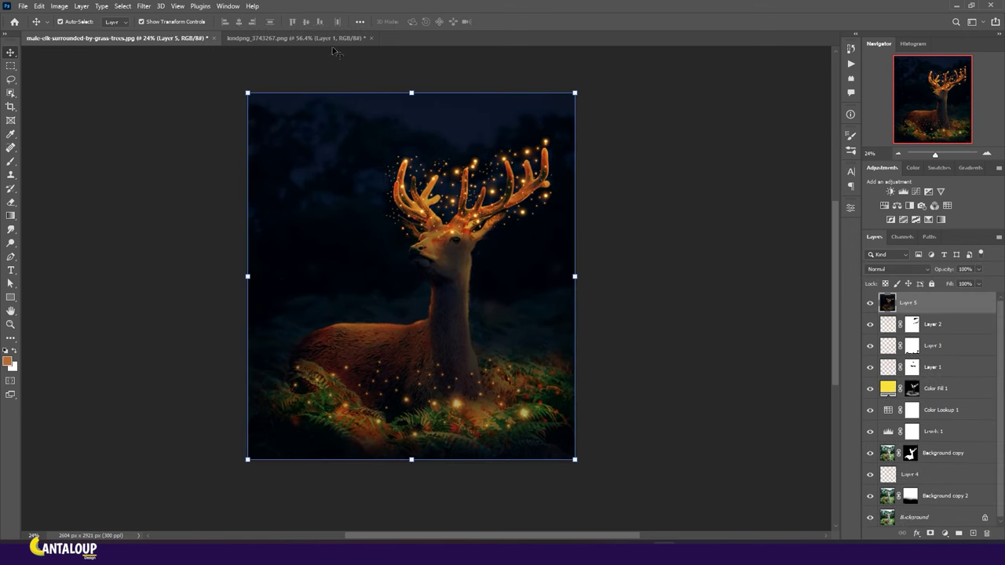
# - In Camera Raw, set Temperature -10, Texture -25, Clarity +4 and Dehaze -39
pyautogui.click(144, 7)
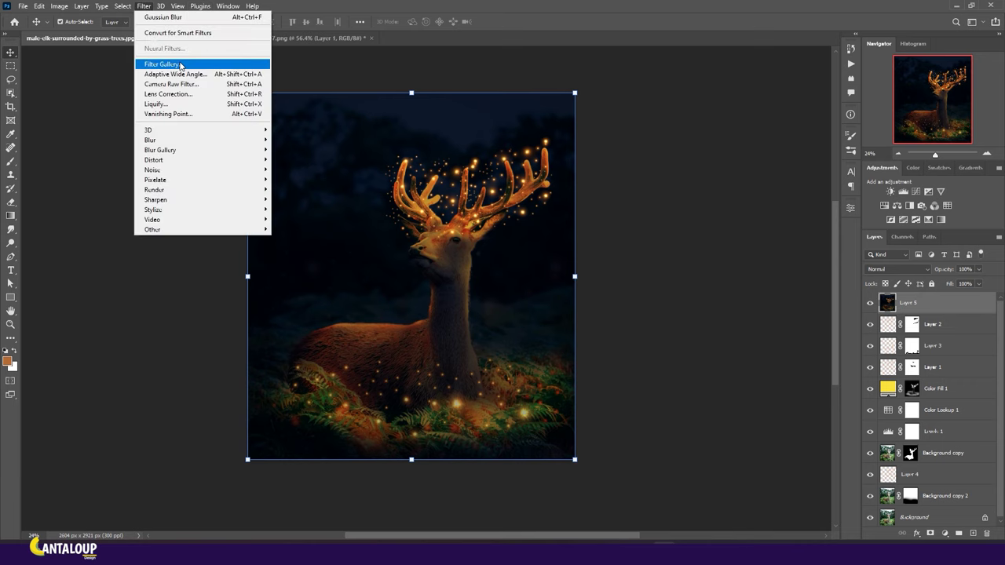
pyautogui.click(199, 83)
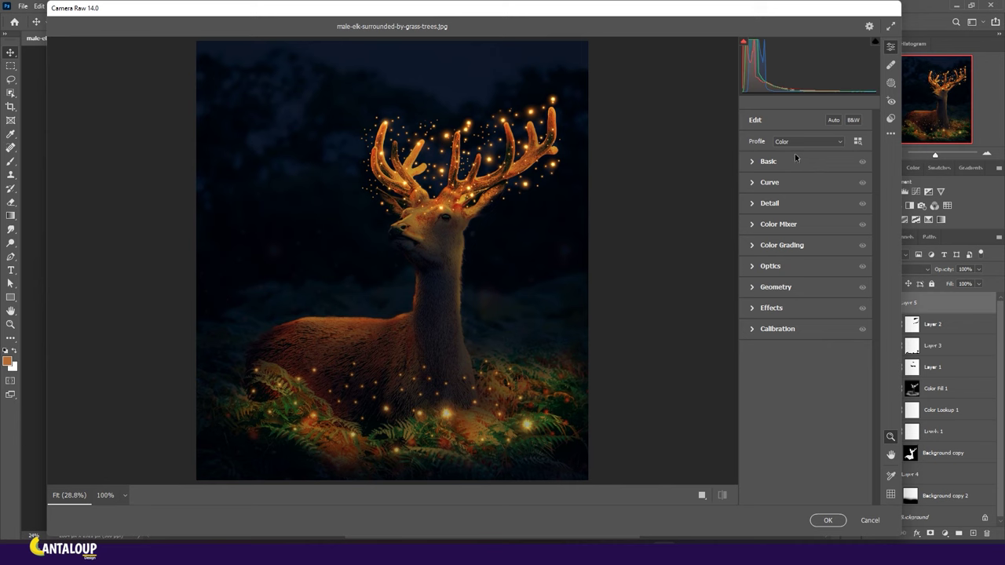
pyautogui.click(794, 157)
pyautogui.moveTo(805, 205)
pyautogui.mouseDown()
pyautogui.moveTo(816, 220)
pyautogui.moveTo(806, 244)
pyautogui.moveTo(814, 309)
pyautogui.moveTo(802, 322)
pyautogui.moveTo(822, 351)
pyautogui.moveTo(789, 346)
pyautogui.mouseUp()
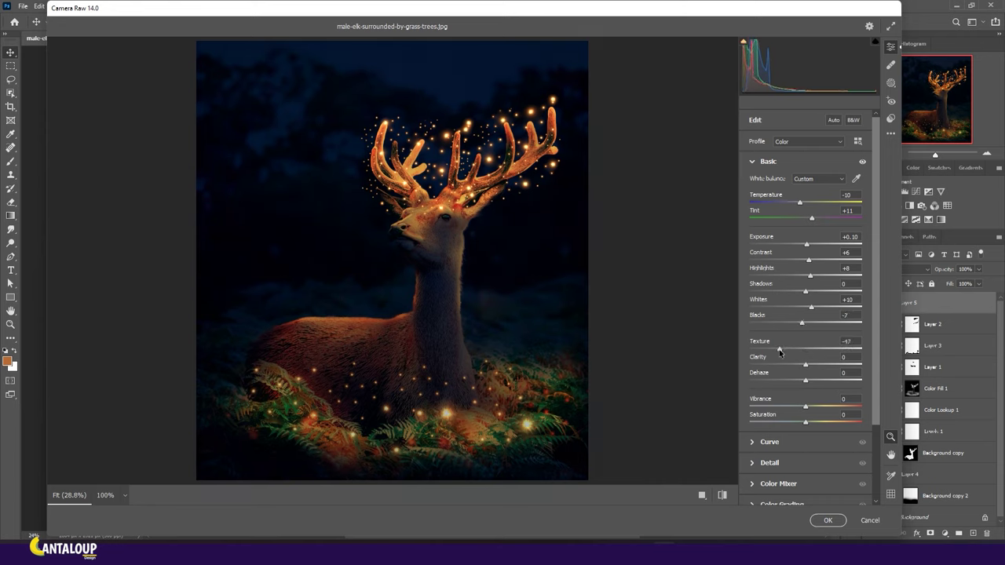
pyautogui.moveTo(789, 351); pyautogui.dragTo(791, 349)
pyautogui.moveTo(805, 364)
pyautogui.mouseDown()
pyautogui.moveTo(775, 375)
pyautogui.moveTo(782, 371)
pyautogui.mouseUp()
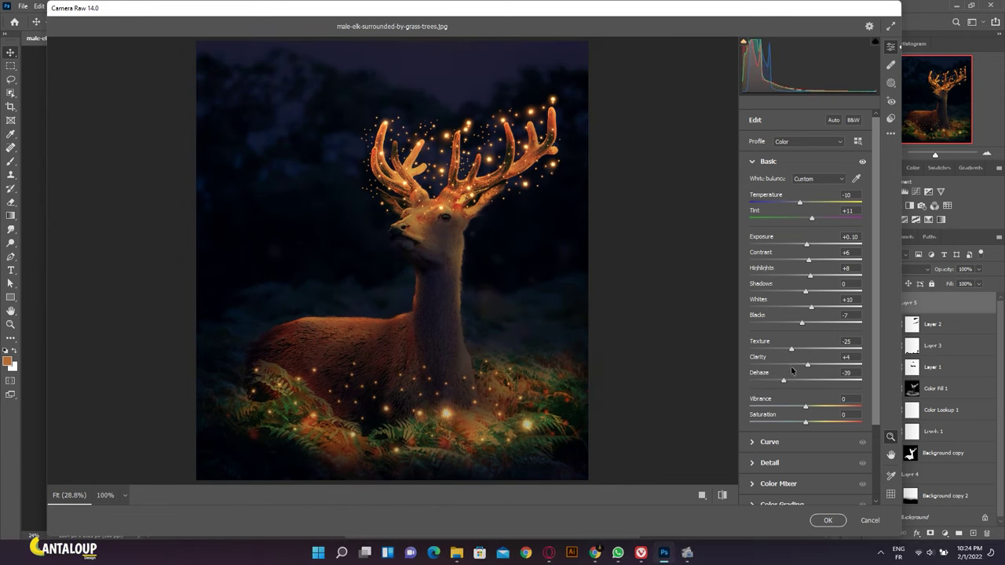
pyautogui.moveTo(807, 409); pyautogui.dragTo(802, 416)
# - Raise the tone curve Darks to +21 and apply the Camera Raw grade
pyautogui.click(768, 161)
pyautogui.click(769, 183)
pyautogui.moveTo(806, 386); pyautogui.dragTo(816, 392)
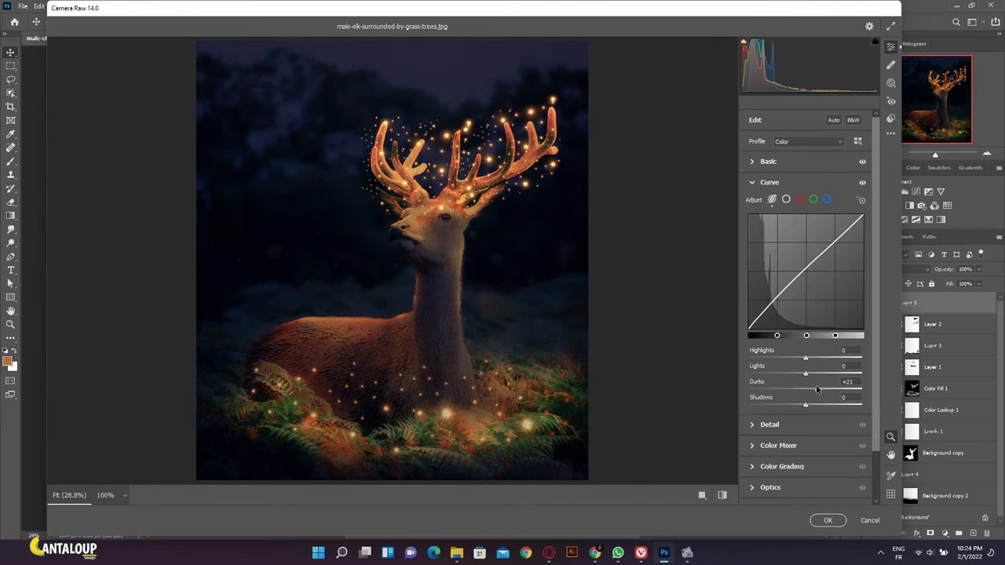
pyautogui.click(827, 520)
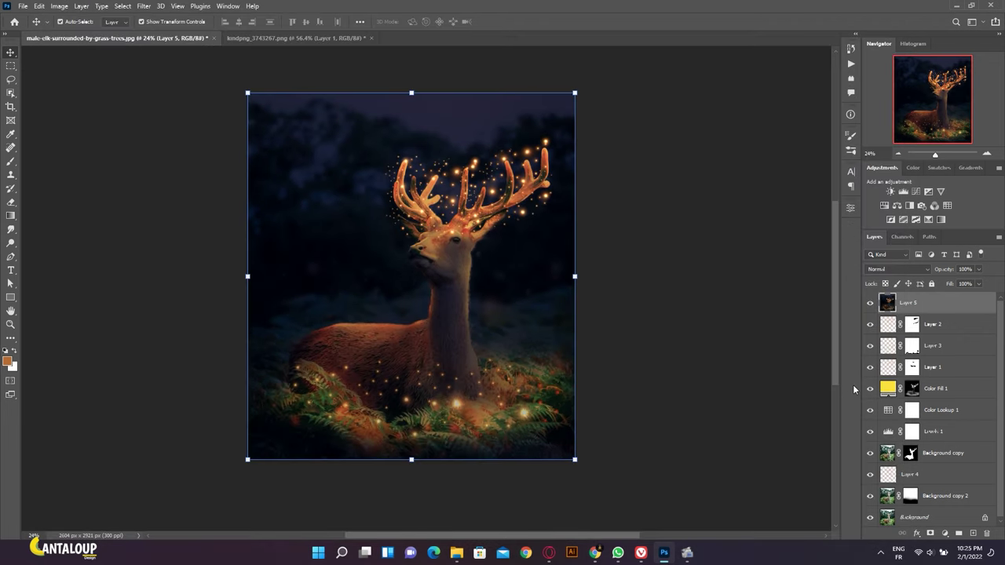